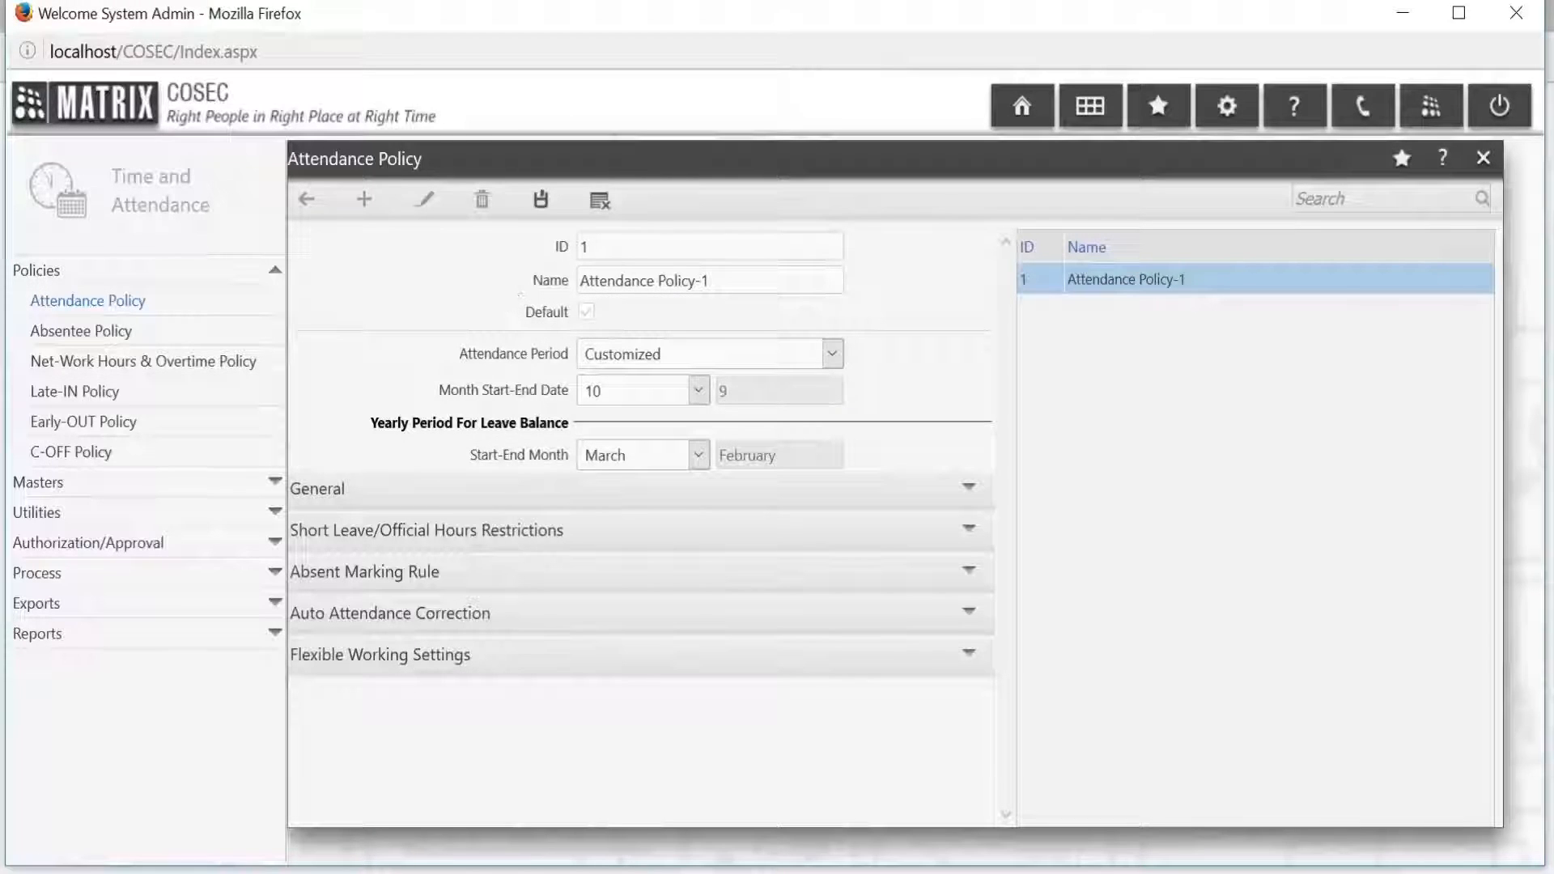
Step: Set the attendance period to Customized with month start date 12, and start the yearly leave balance period in April
{"action": "left_click", "coordinate": [832, 356]}
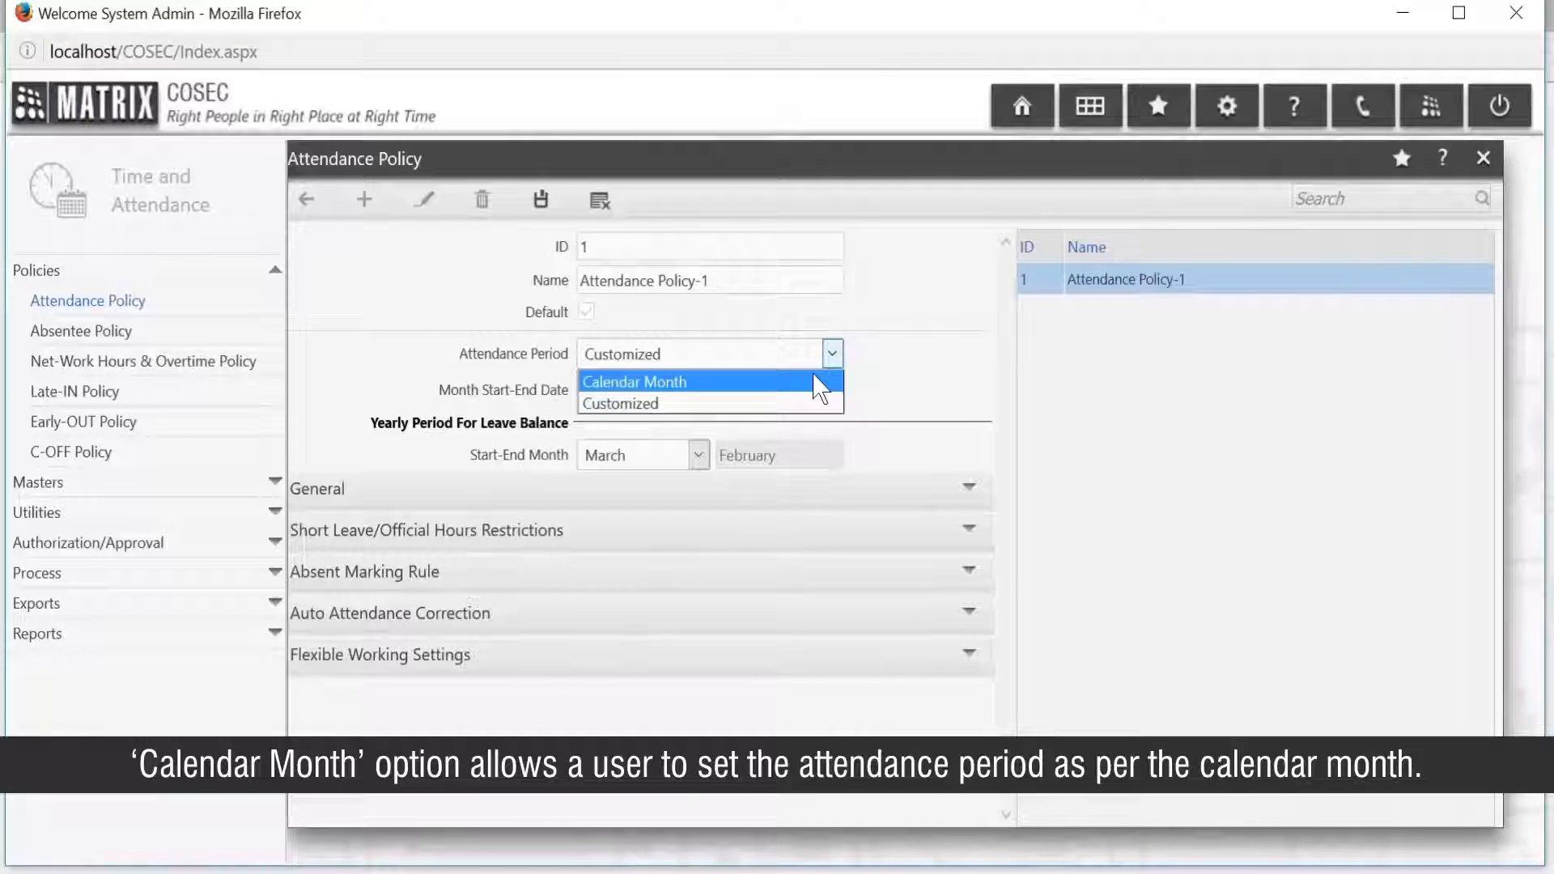
{"action": "left_click", "coordinate": [814, 379]}
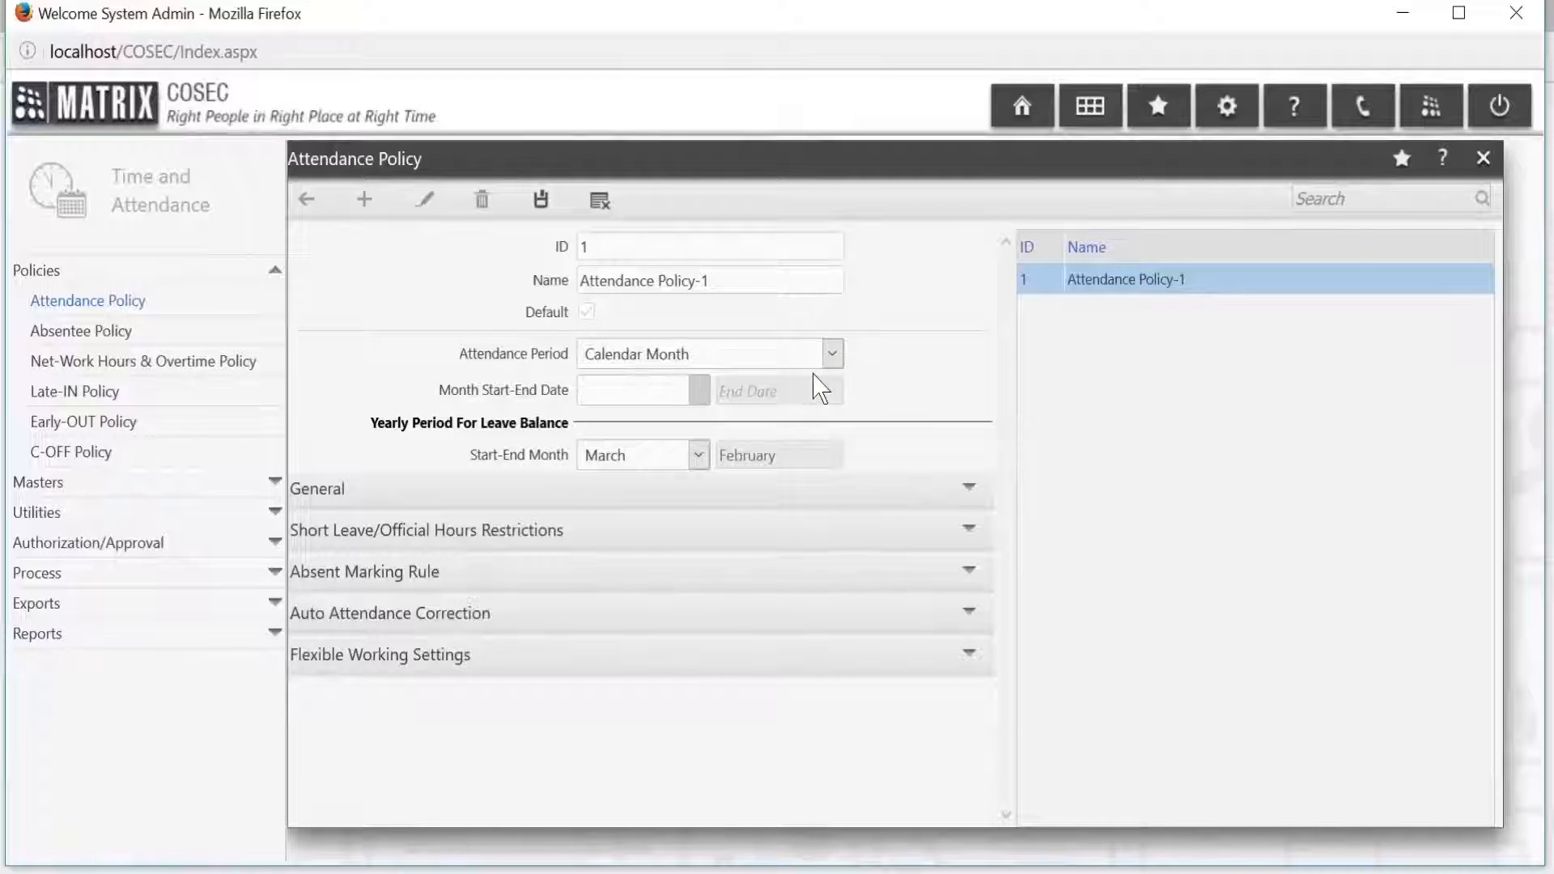
{"action": "left_click", "coordinate": [832, 356]}
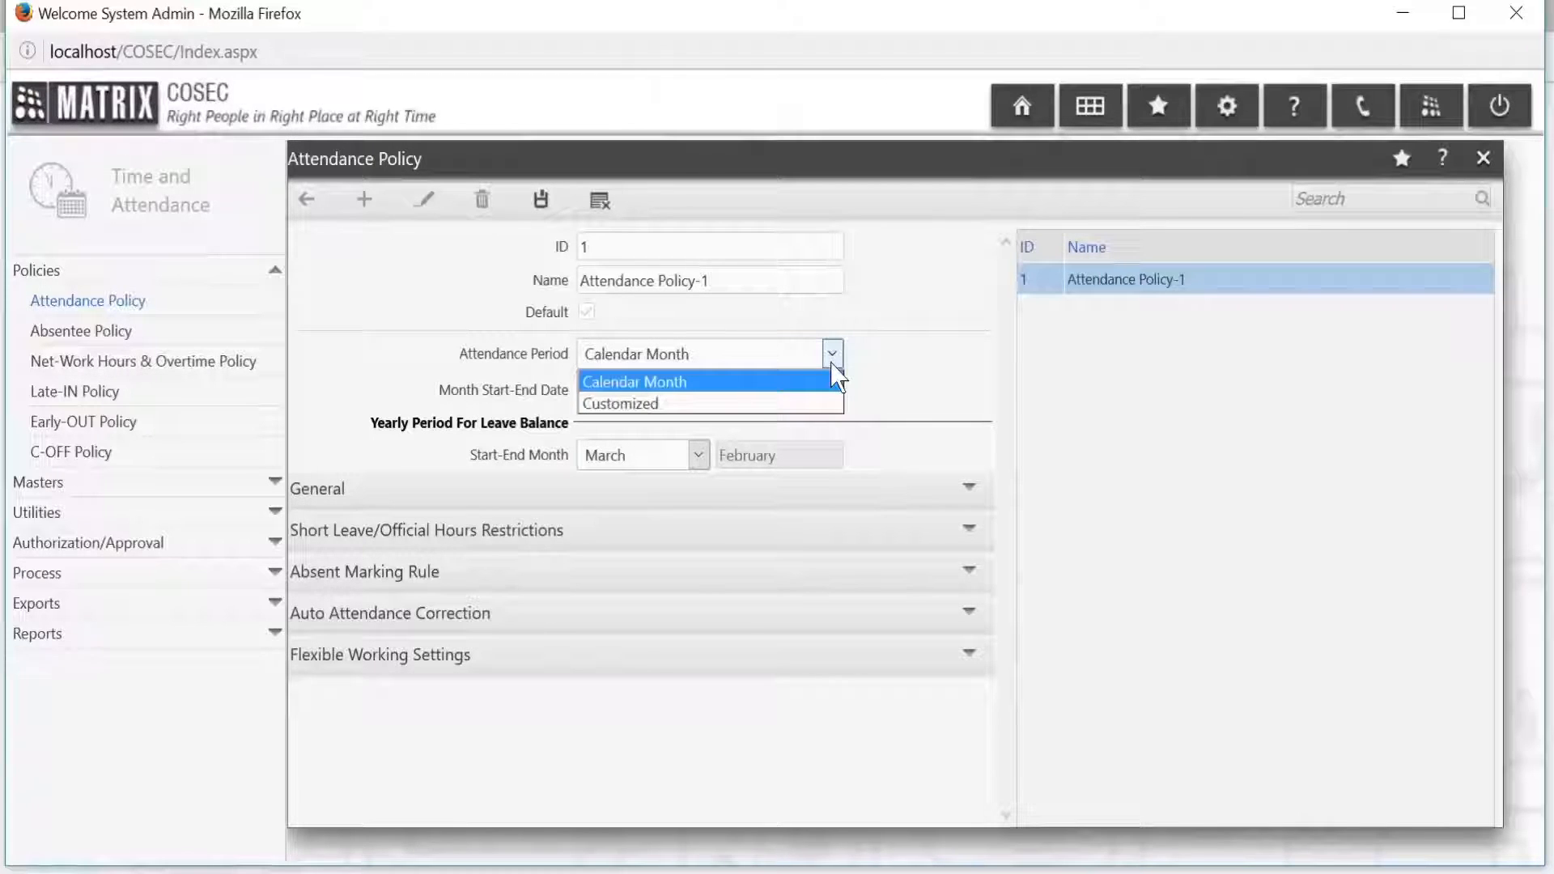
{"action": "left_click", "coordinate": [789, 404]}
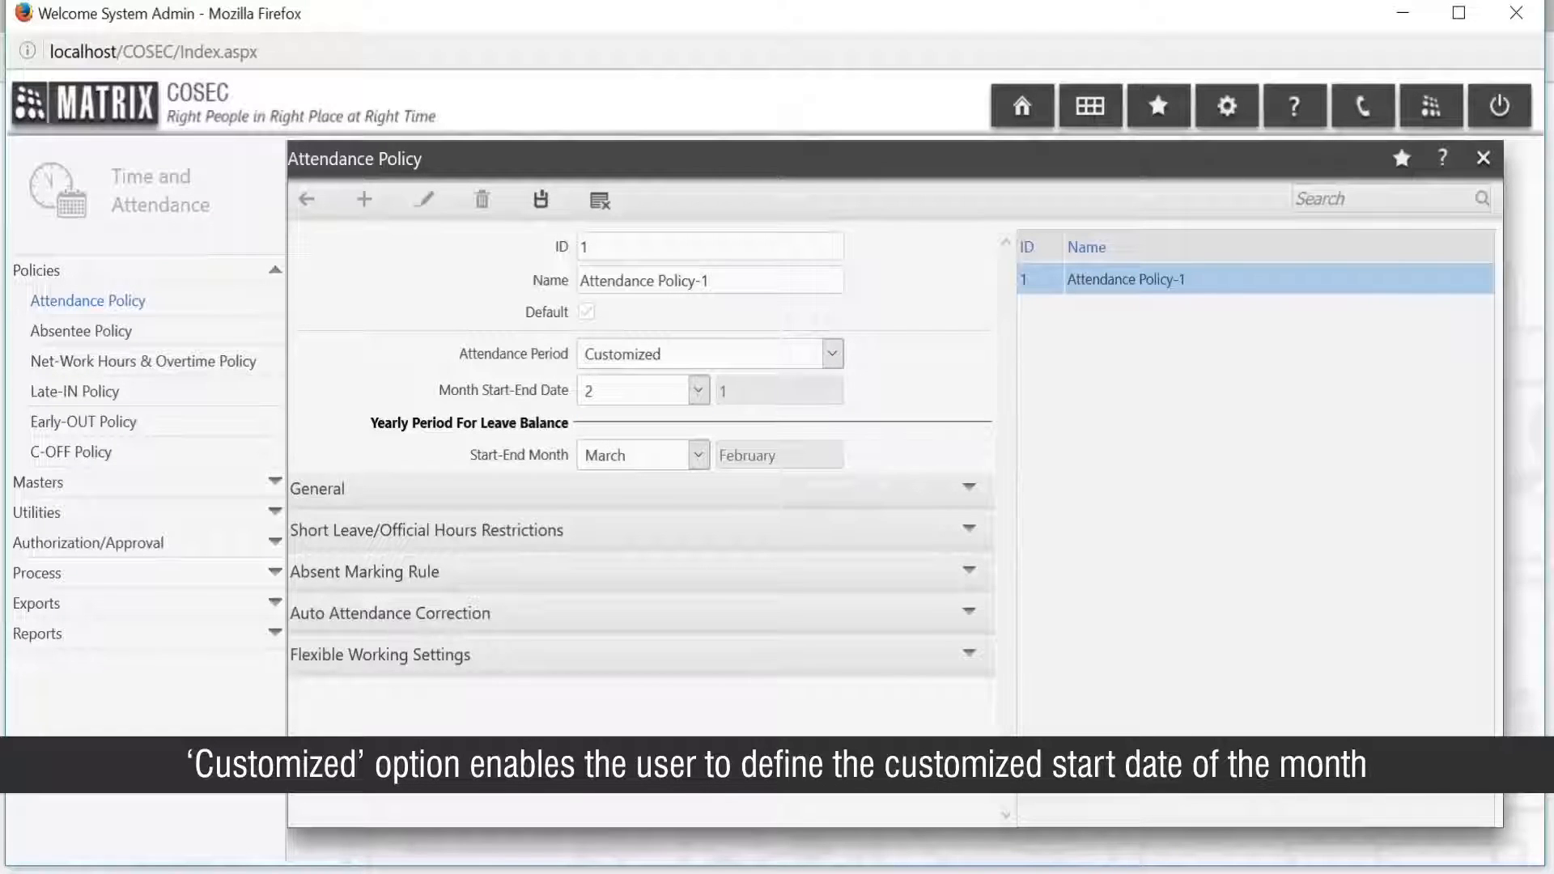
{"action": "left_click", "coordinate": [698, 390]}
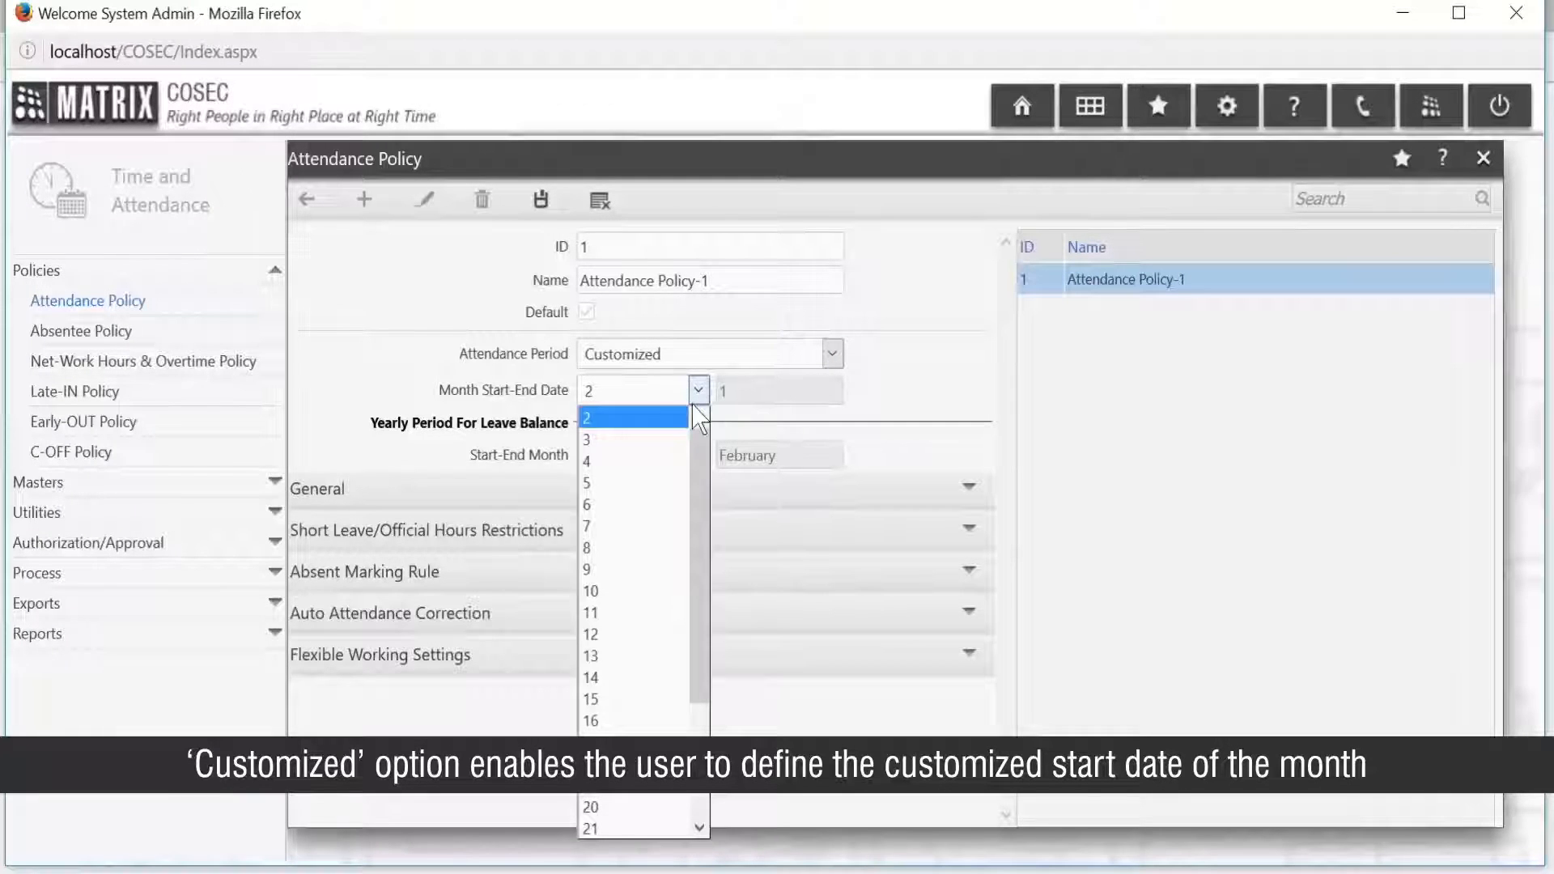
{"action": "left_click", "coordinate": [602, 636]}
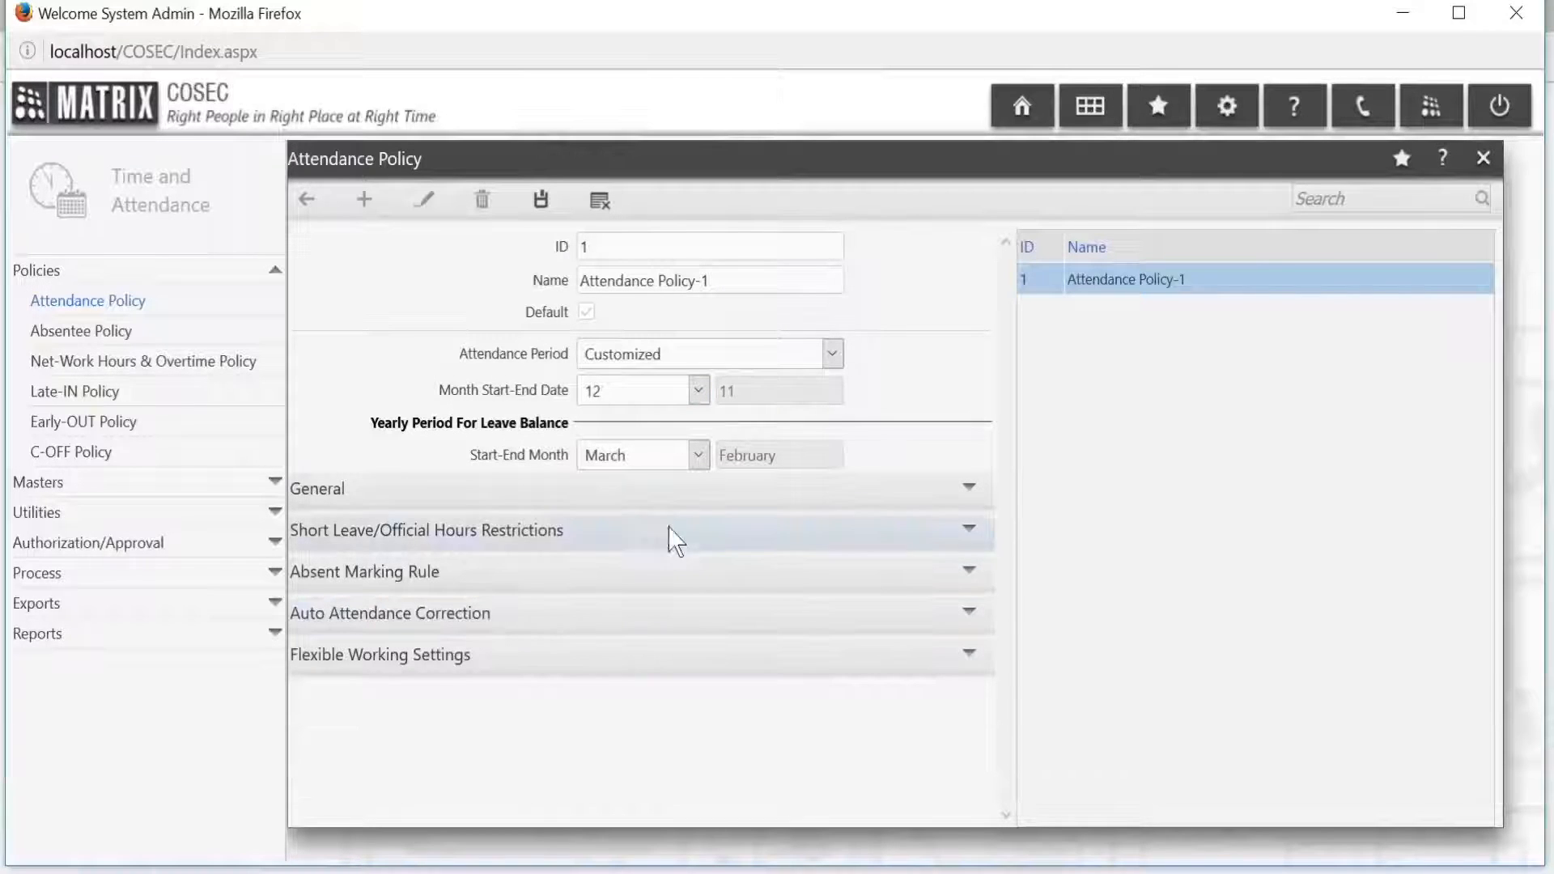
{"action": "left_click", "coordinate": [697, 456]}
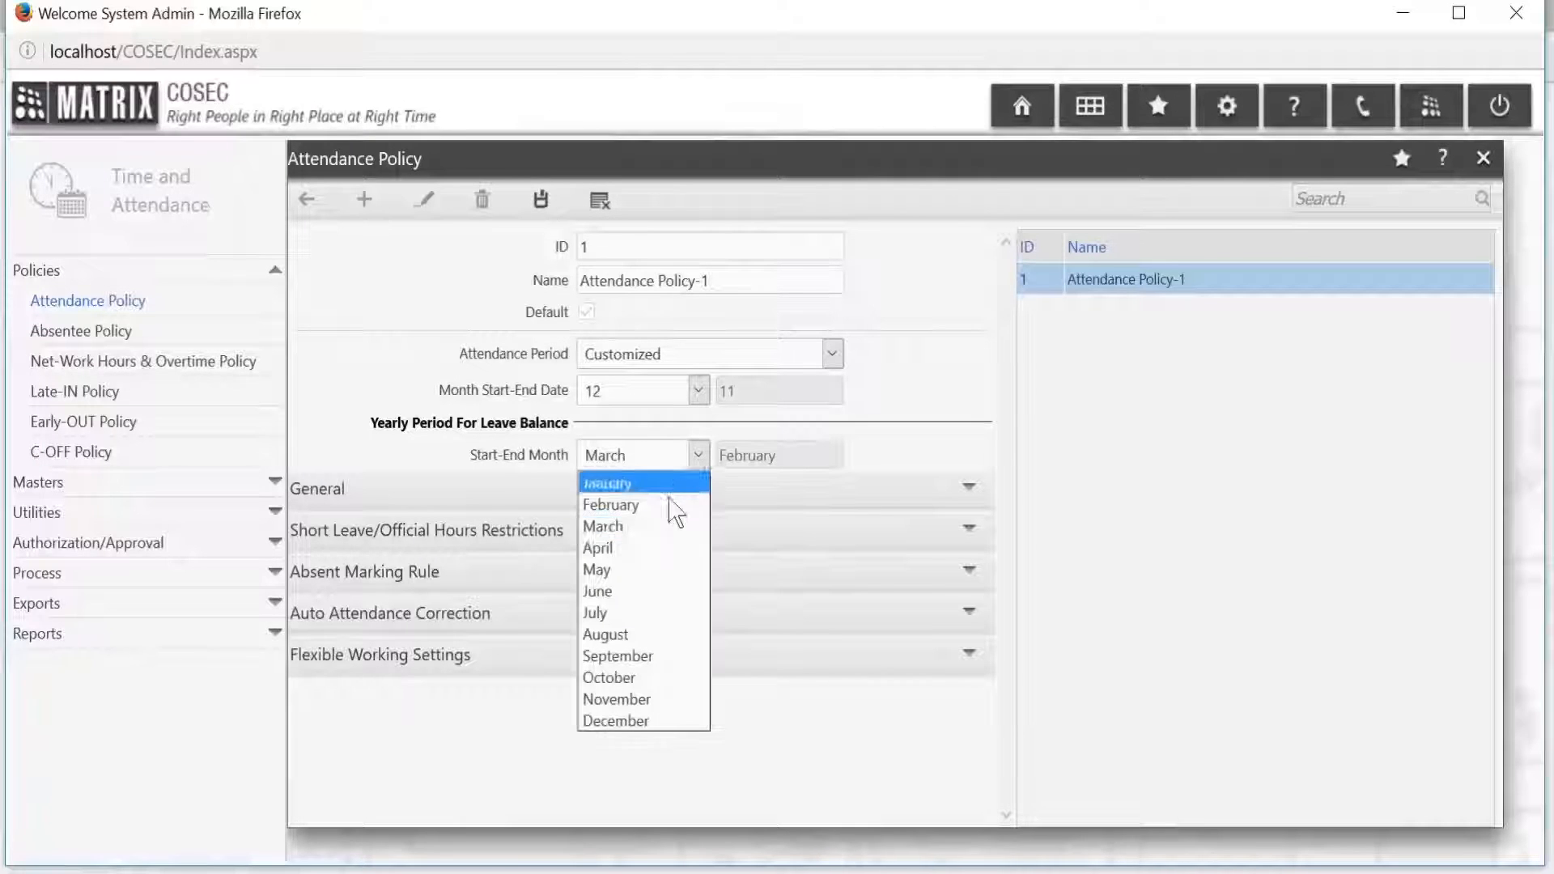
{"action": "left_click", "coordinate": [641, 549]}
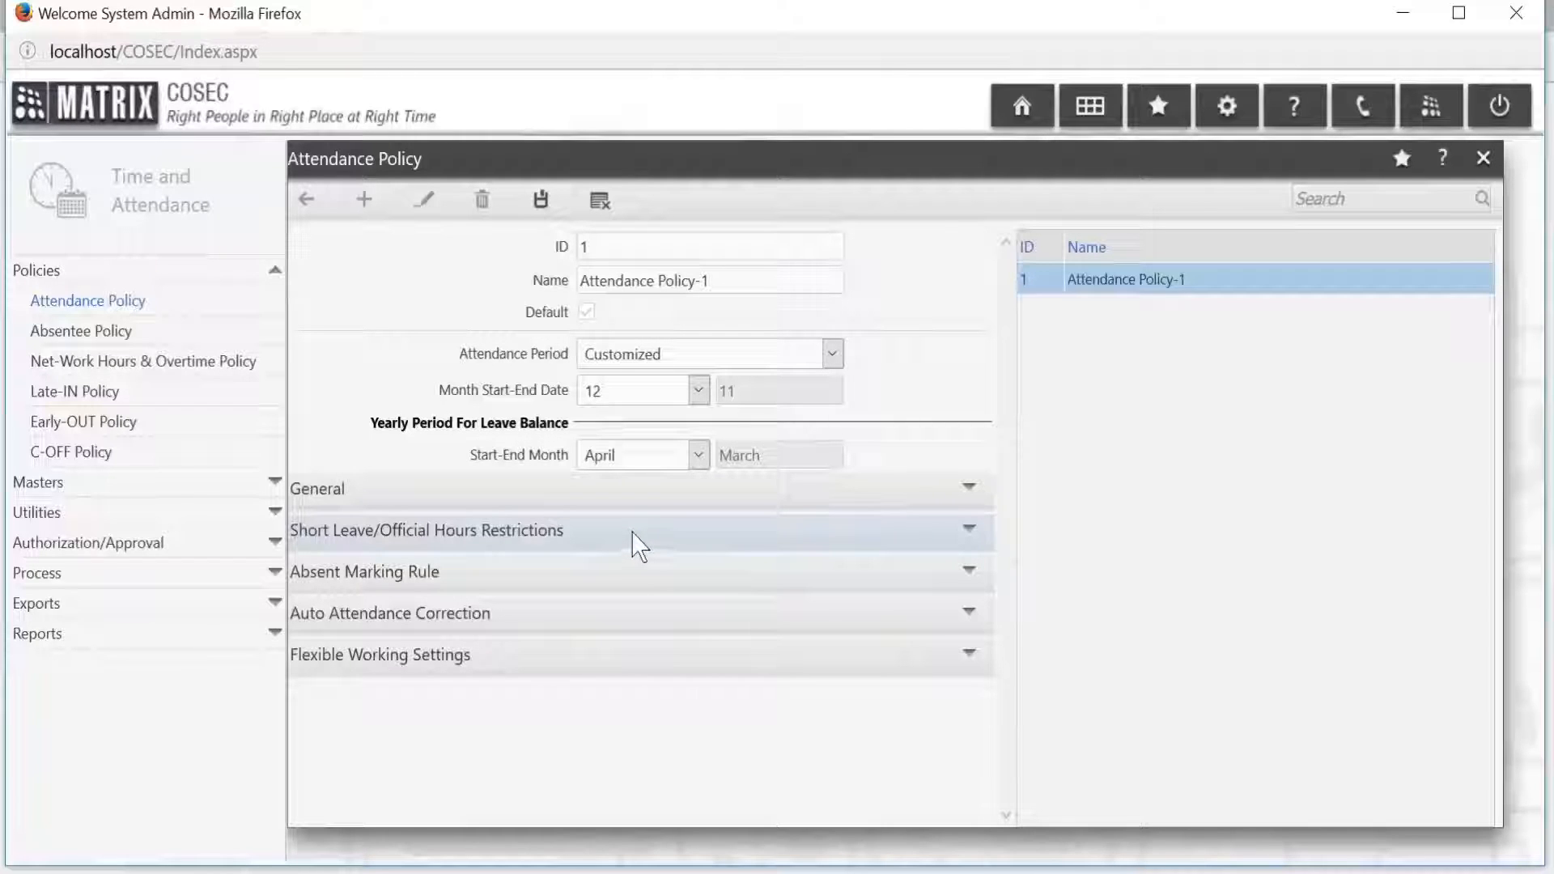
Step: Enable the short leave check in the attendance period with 270 maximum minutes and a maximum count of 3
{"action": "left_click", "coordinate": [631, 530]}
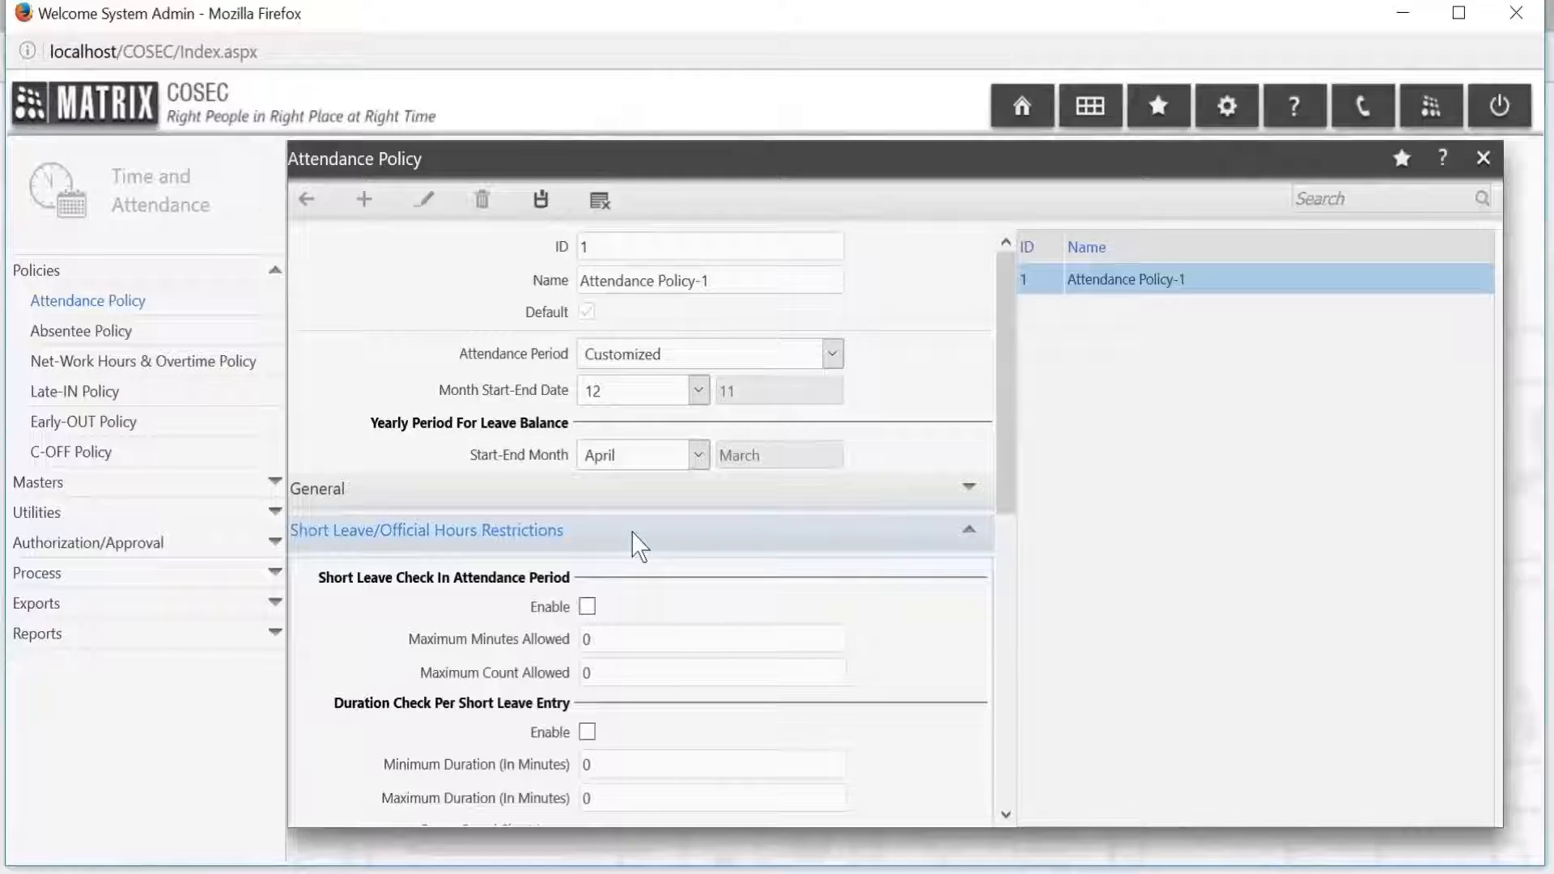
{"action": "scroll", "coordinate": [631, 531], "scroll_direction": "down", "scroll_amount": 3}
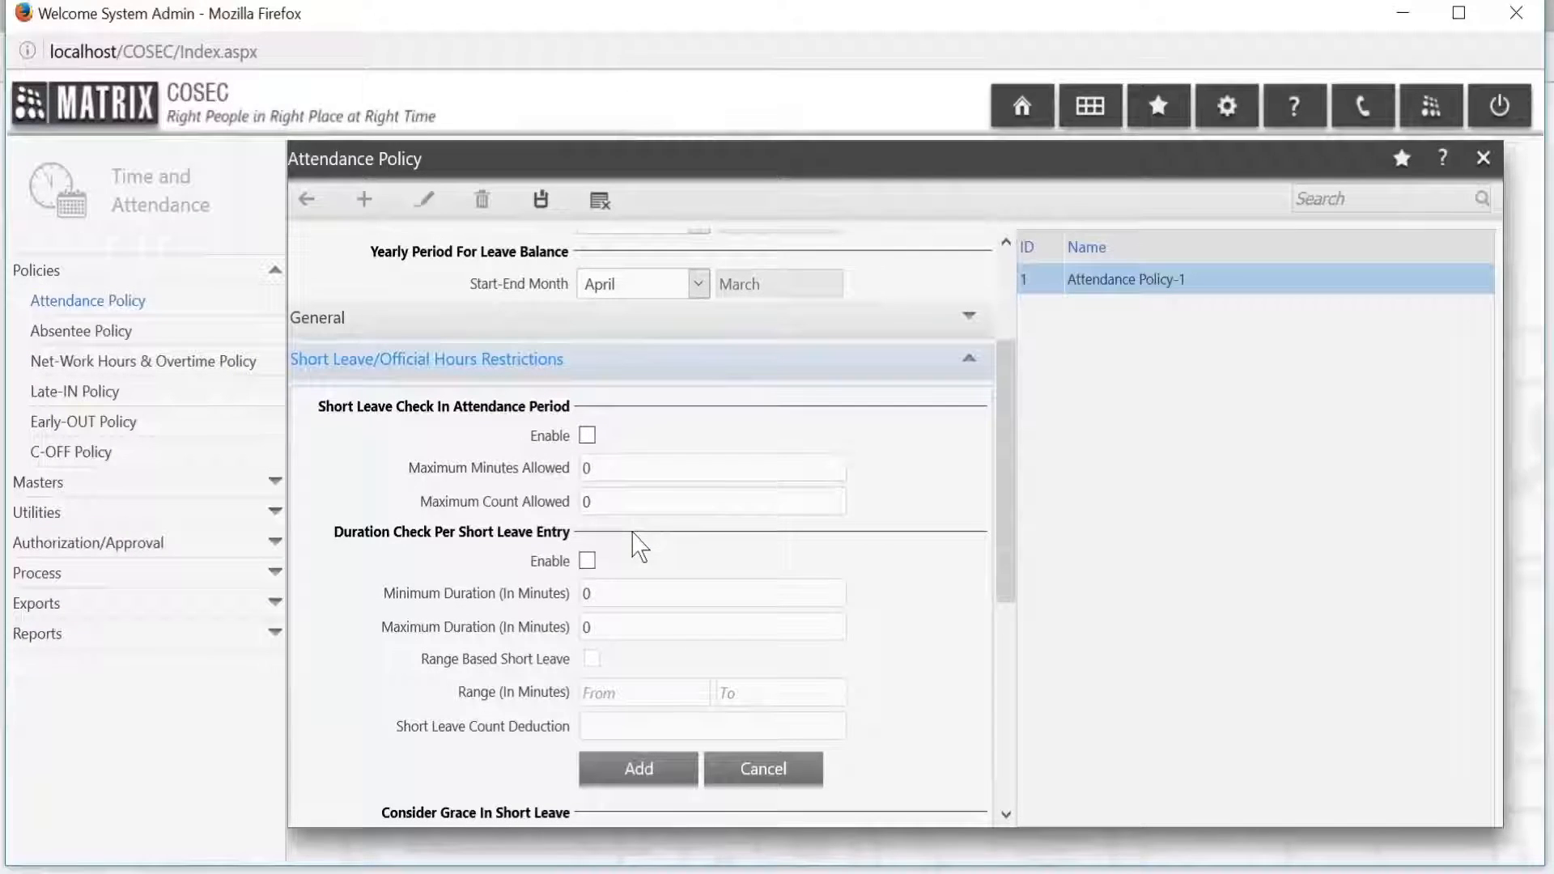
{"action": "left_click", "coordinate": [588, 436]}
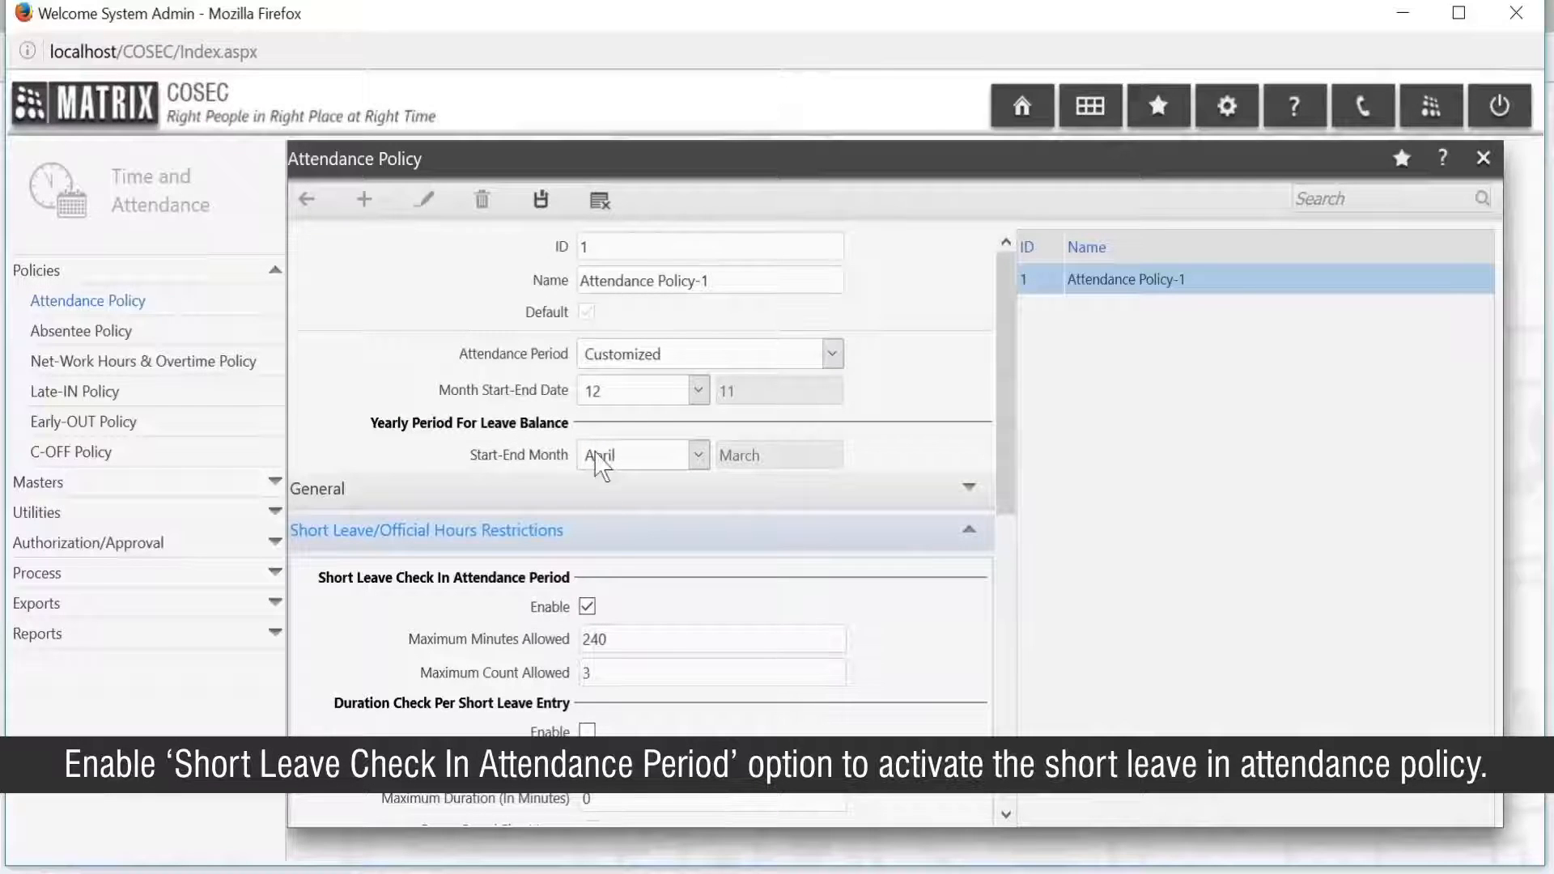
{"action": "scroll", "coordinate": [598, 517], "scroll_direction": "down", "scroll_amount": 4}
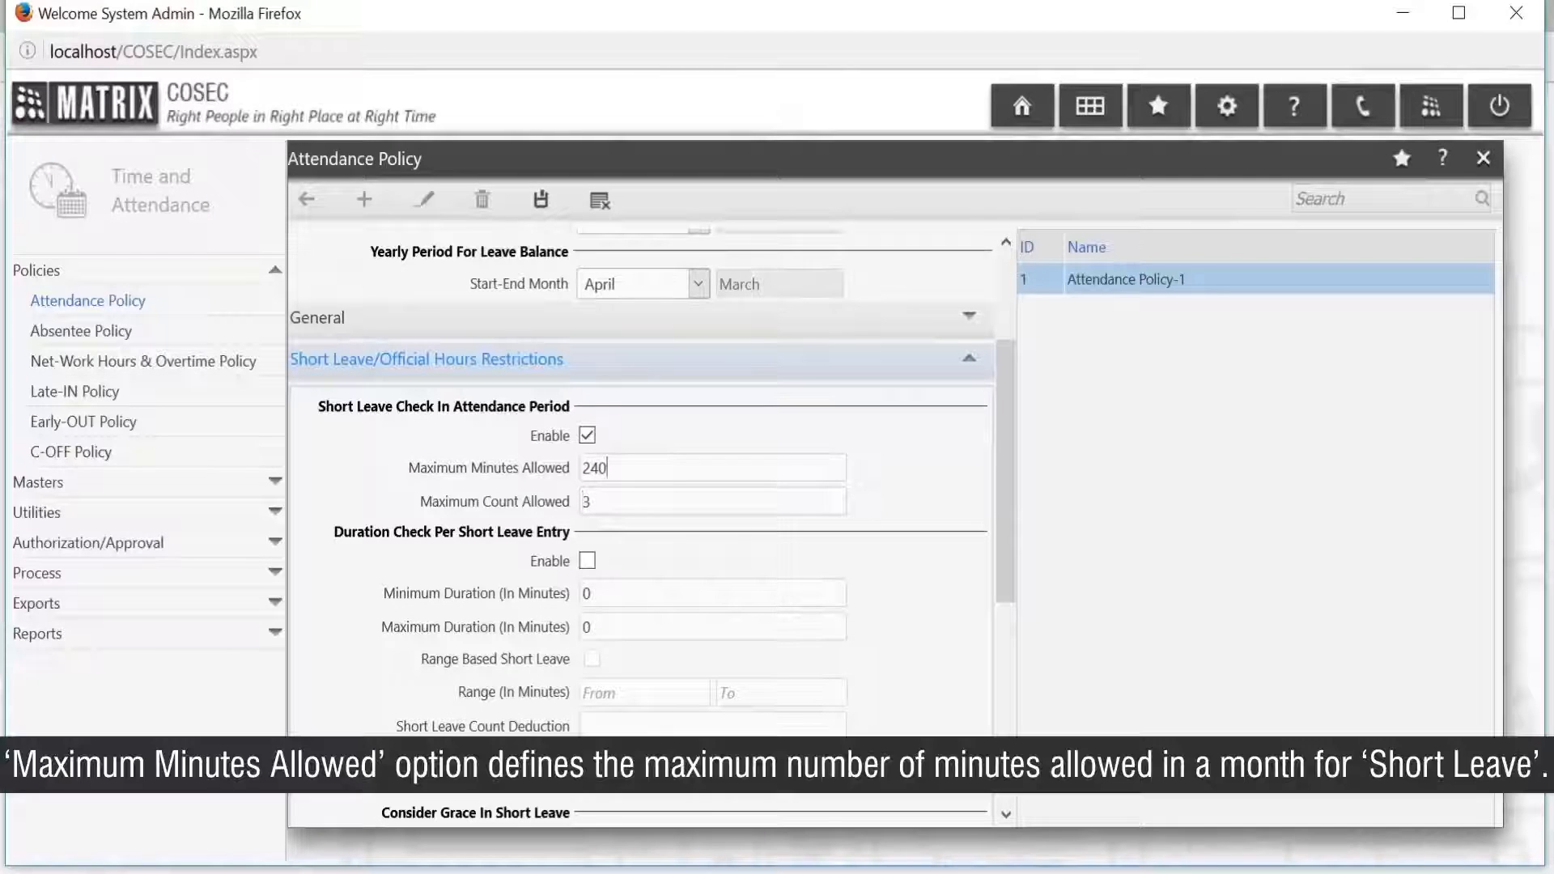
{"action": "key", "text": "shift+Tab"}
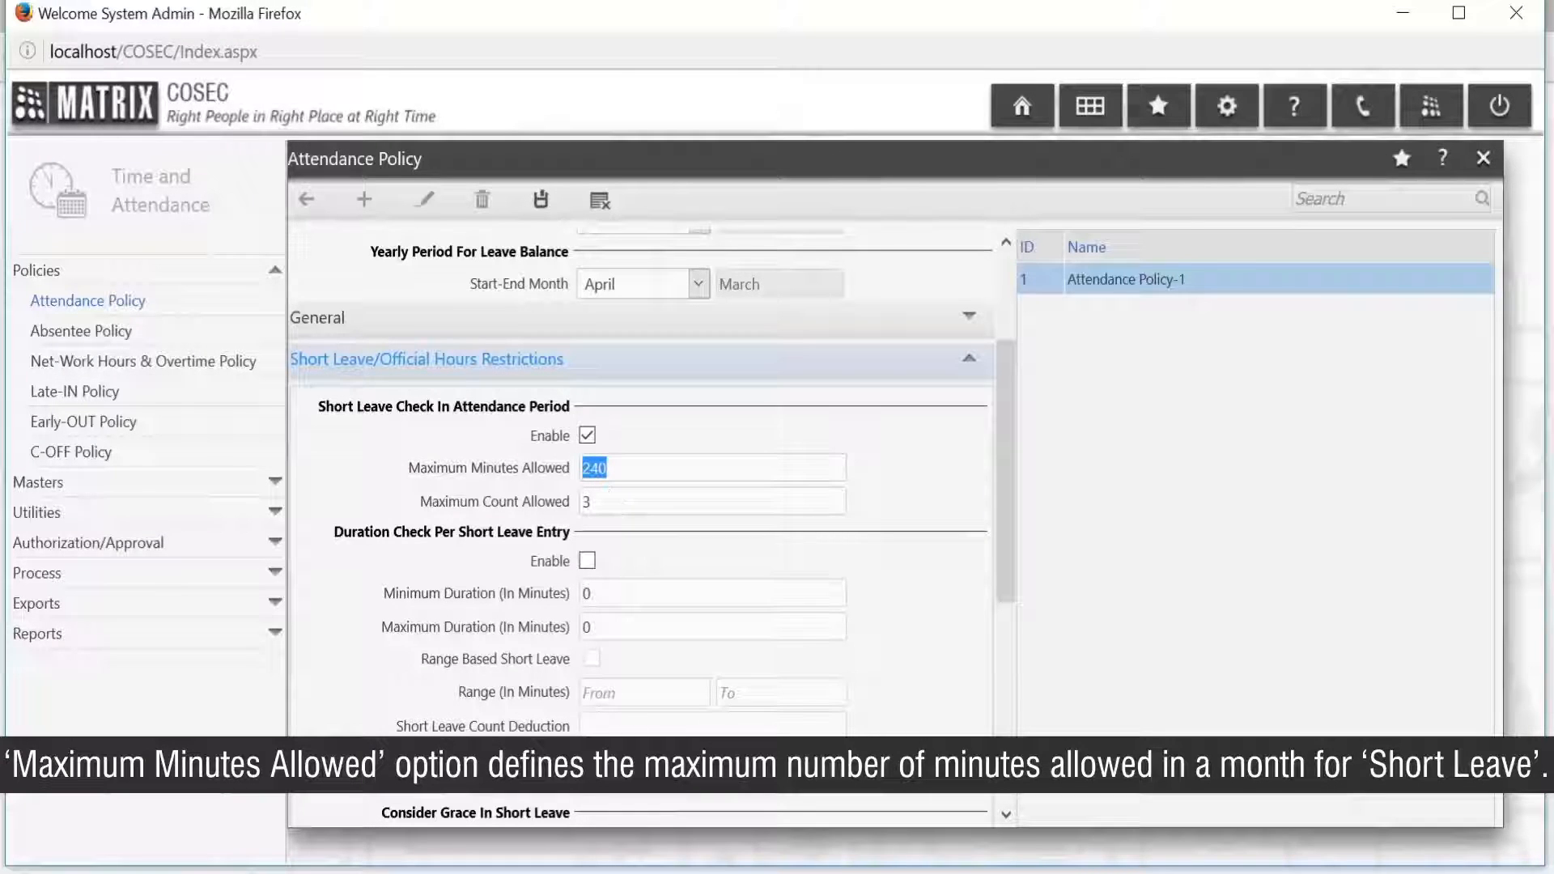
{"action": "type", "text": "270"}
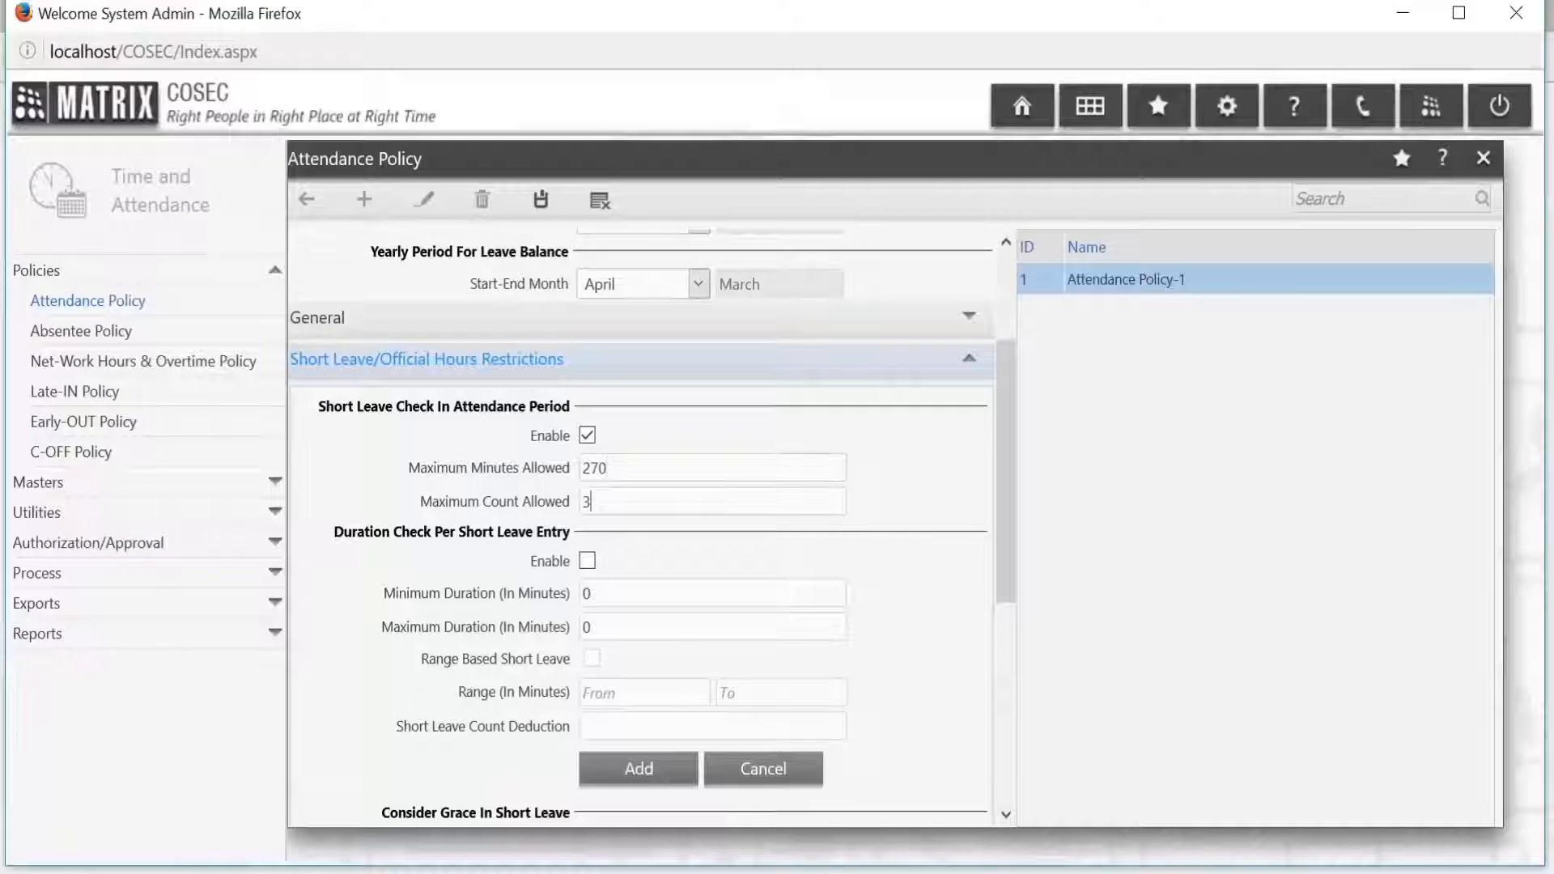
{"action": "double_click", "coordinate": [587, 502]}
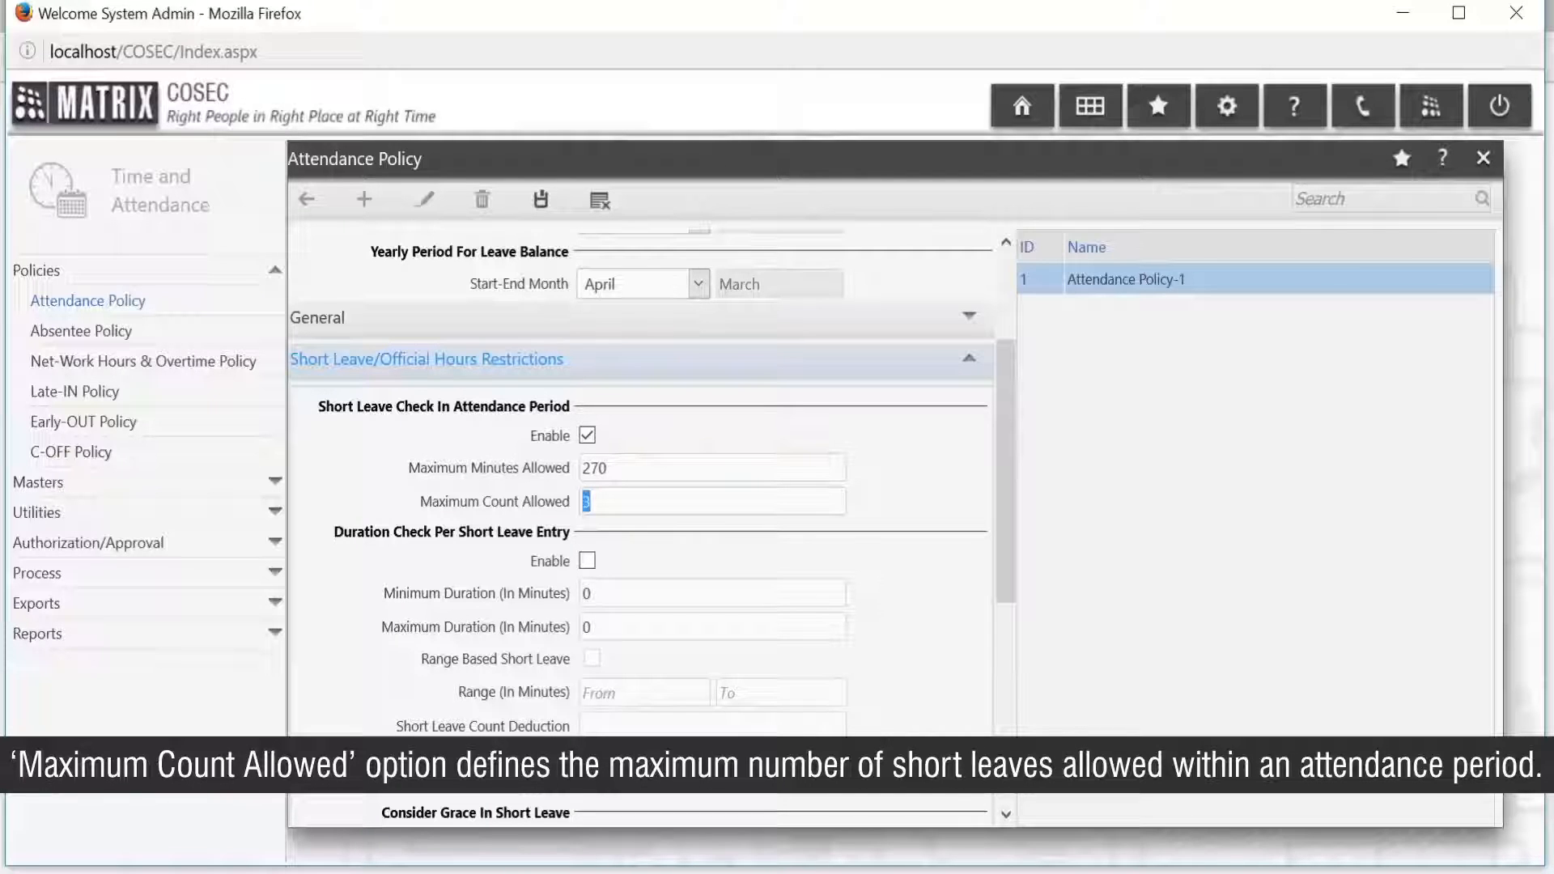
{"action": "type", "text": "3"}
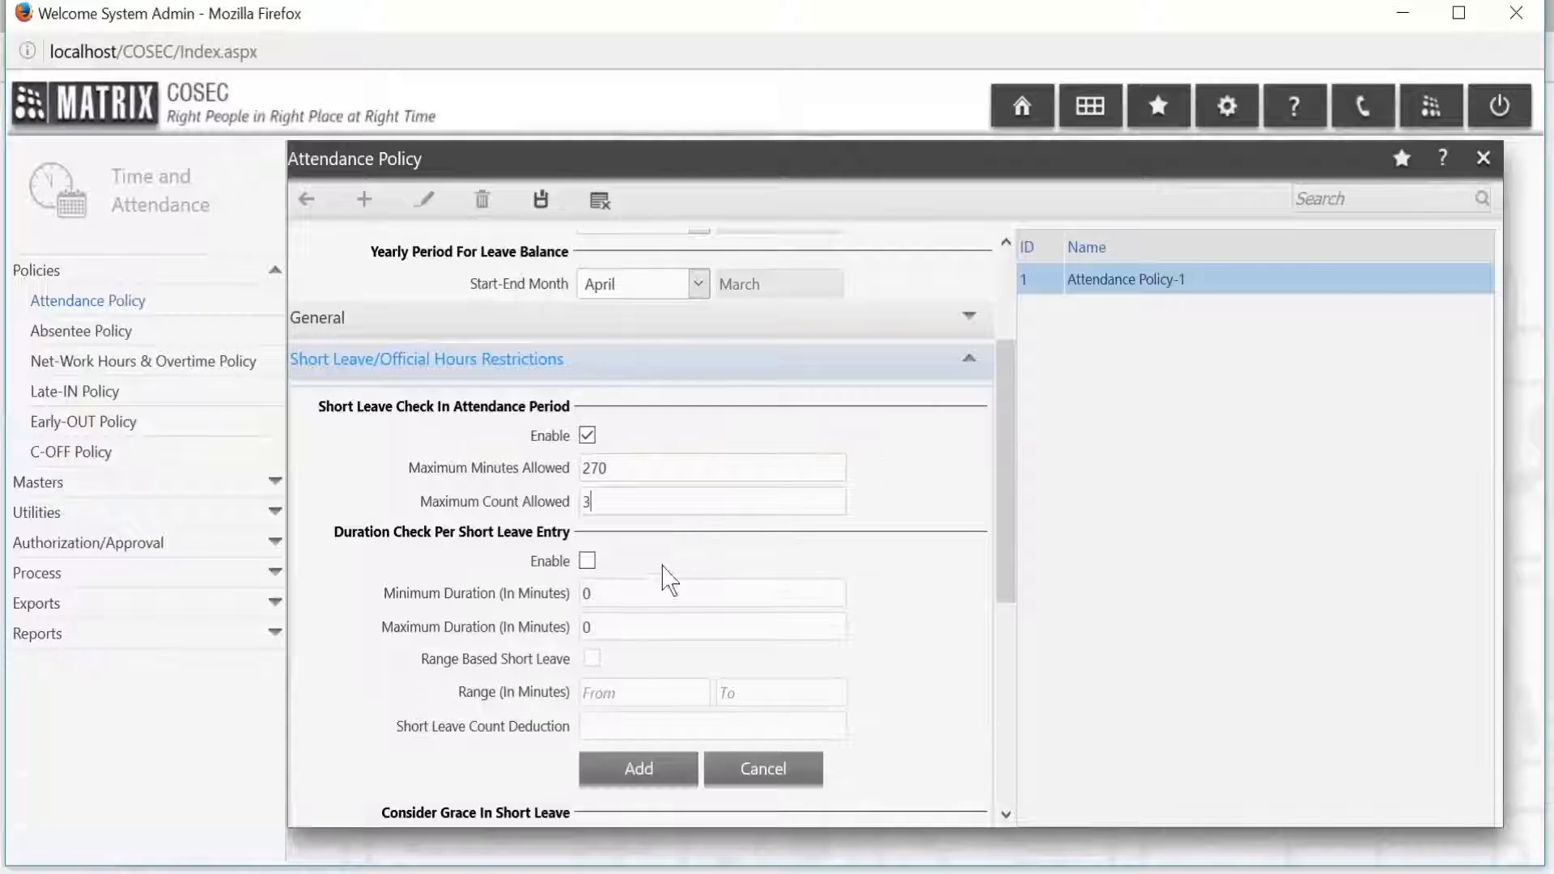
Step: Enable the duration check per short leave entry with a minimum of 1 minute and a maximum of 60 minutes
{"action": "scroll", "coordinate": [665, 583], "scroll_direction": "down", "scroll_amount": 1}
{"action": "scroll", "coordinate": [667, 591], "scroll_direction": "down", "scroll_amount": 1}
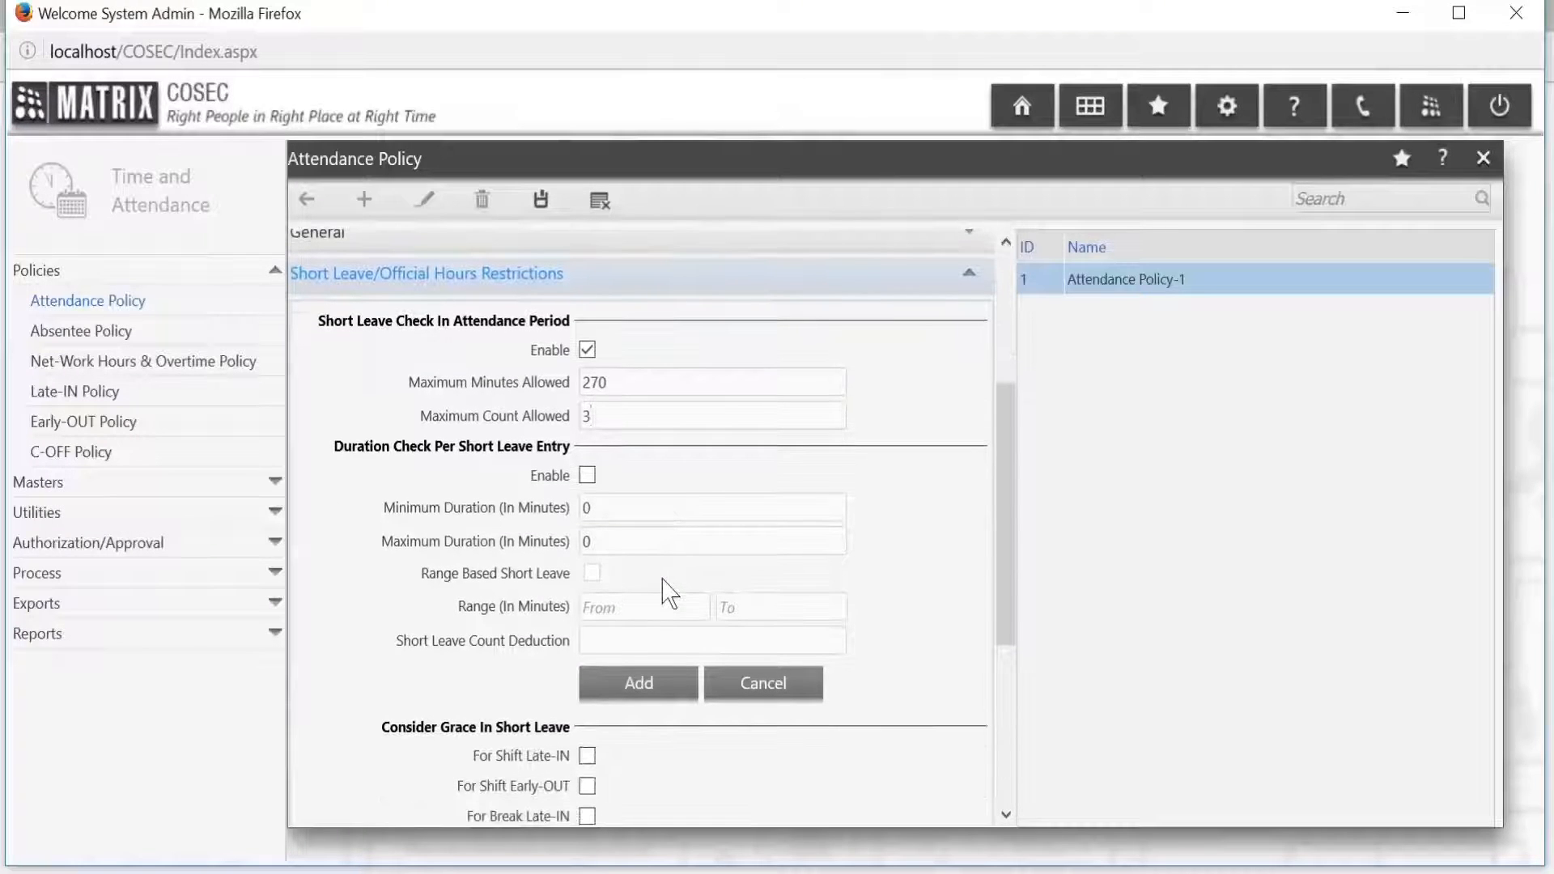
{"action": "left_click", "coordinate": [587, 476]}
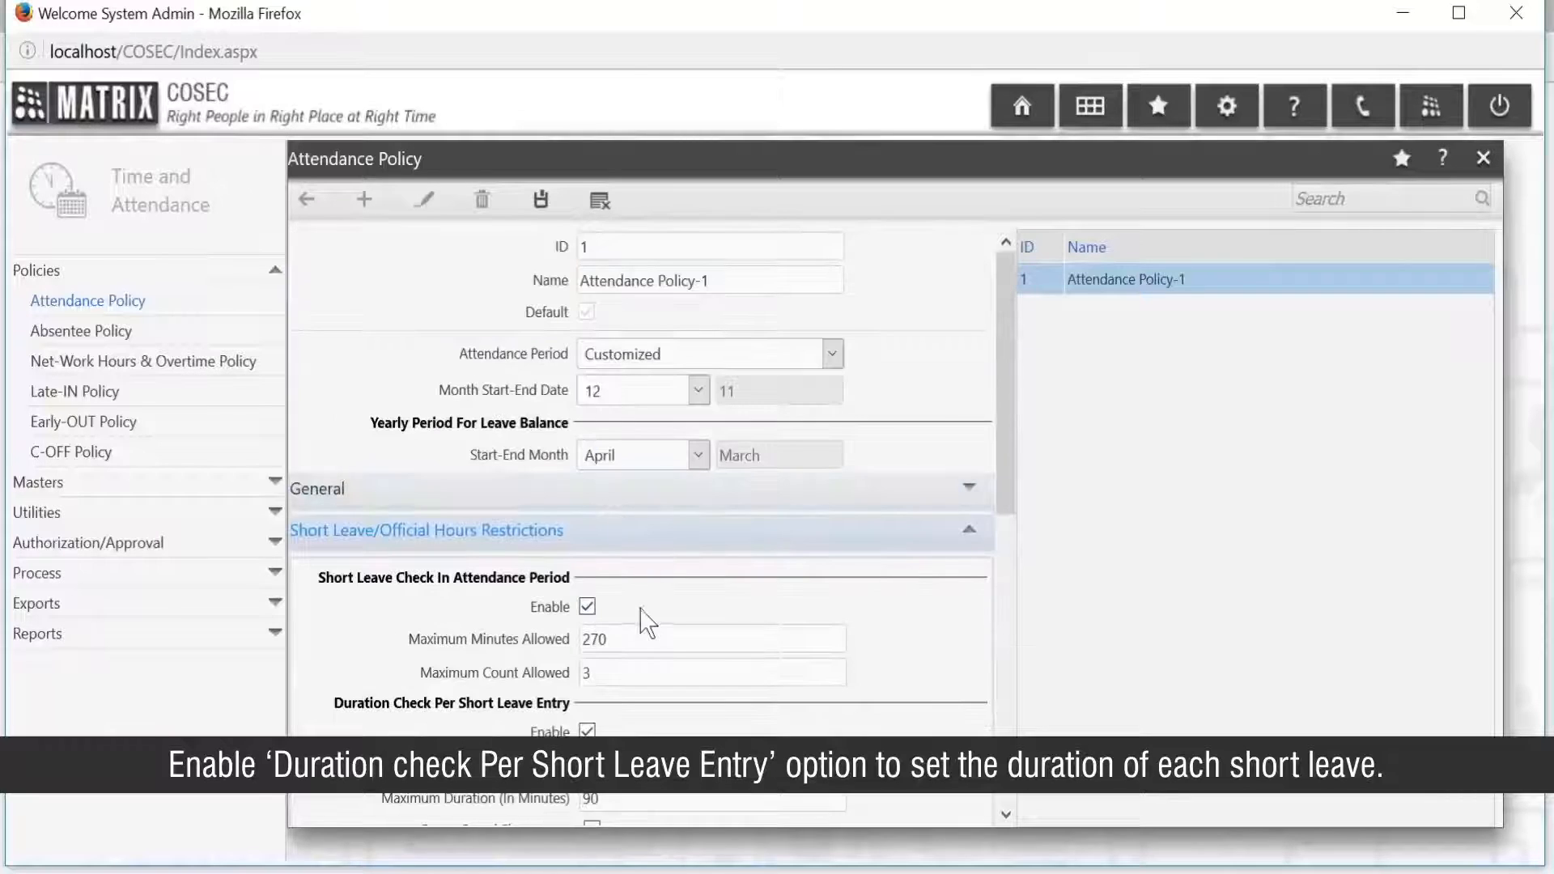
{"action": "scroll", "coordinate": [647, 623], "scroll_direction": "down", "scroll_amount": 1}
{"action": "scroll", "coordinate": [655, 631], "scroll_direction": "down", "scroll_amount": 3}
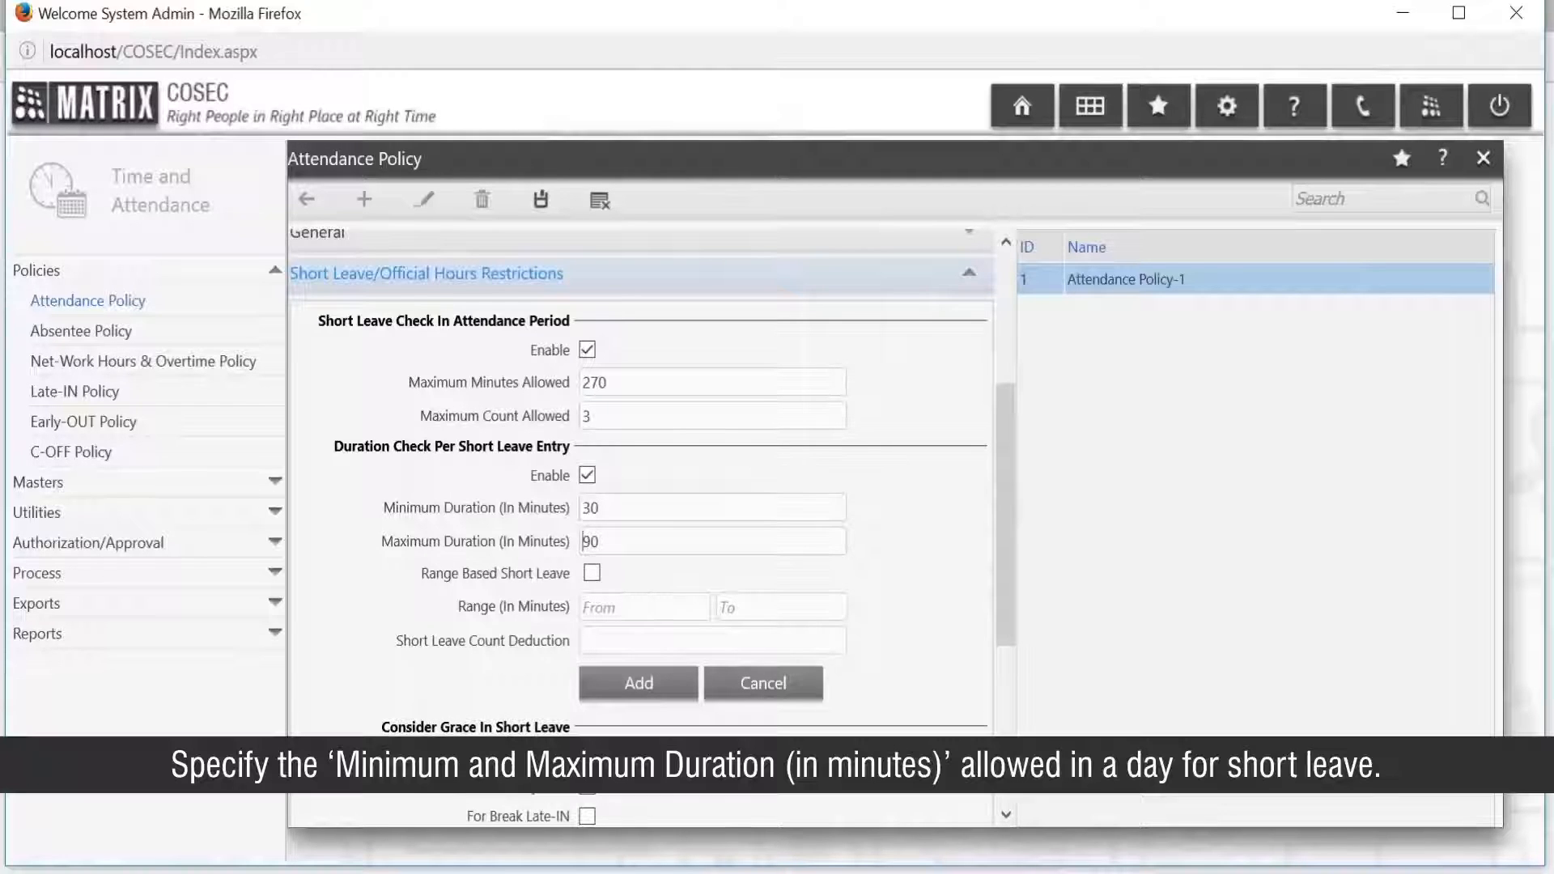
{"action": "double_click", "coordinate": [592, 508]}
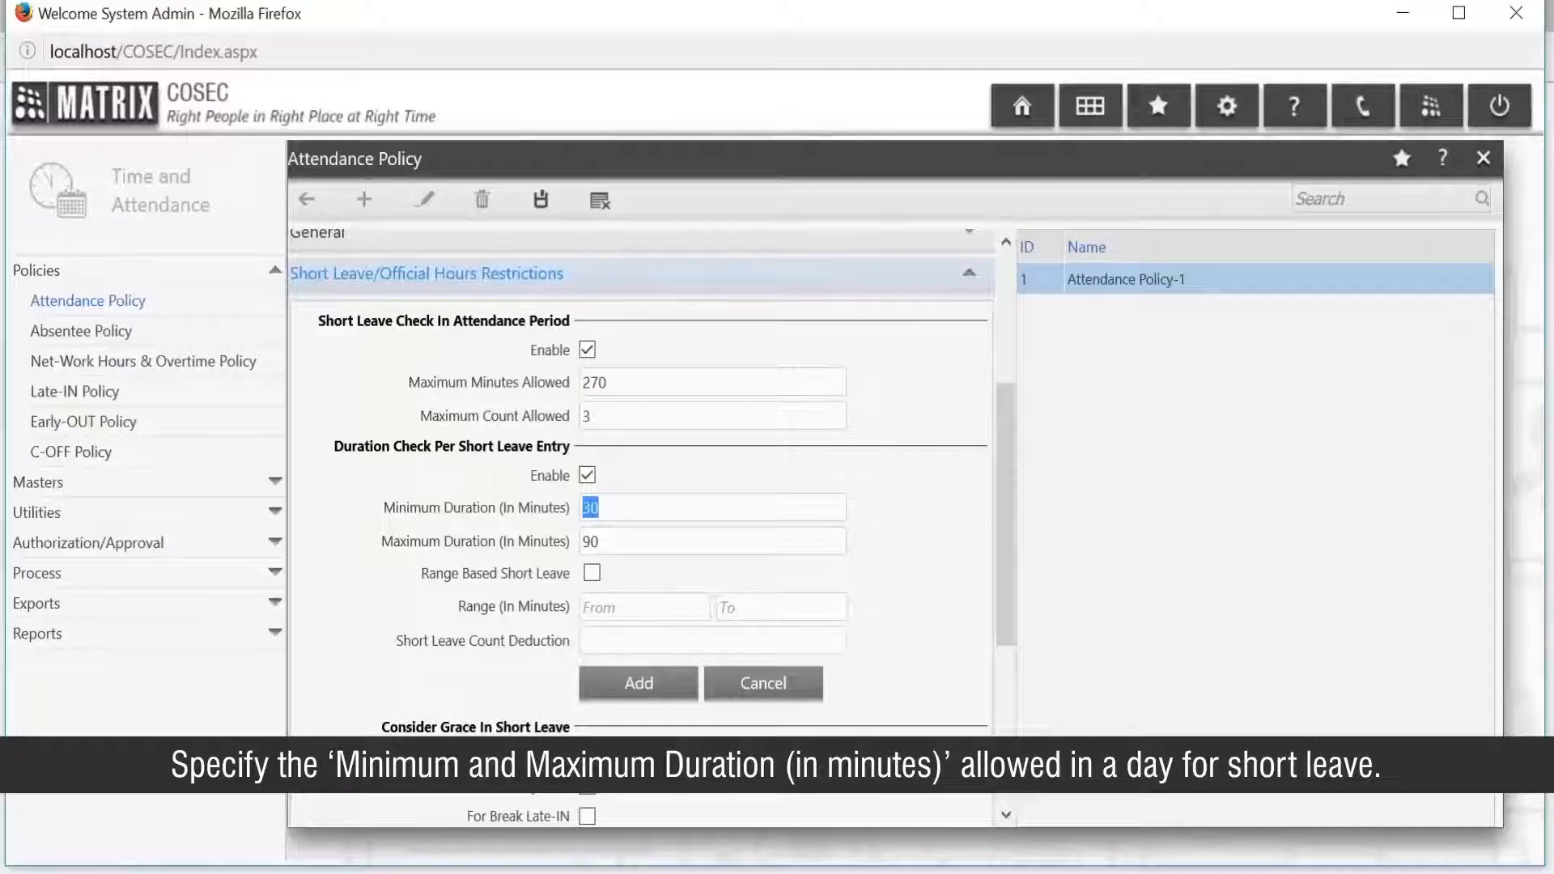
{"action": "type", "text": "1"}
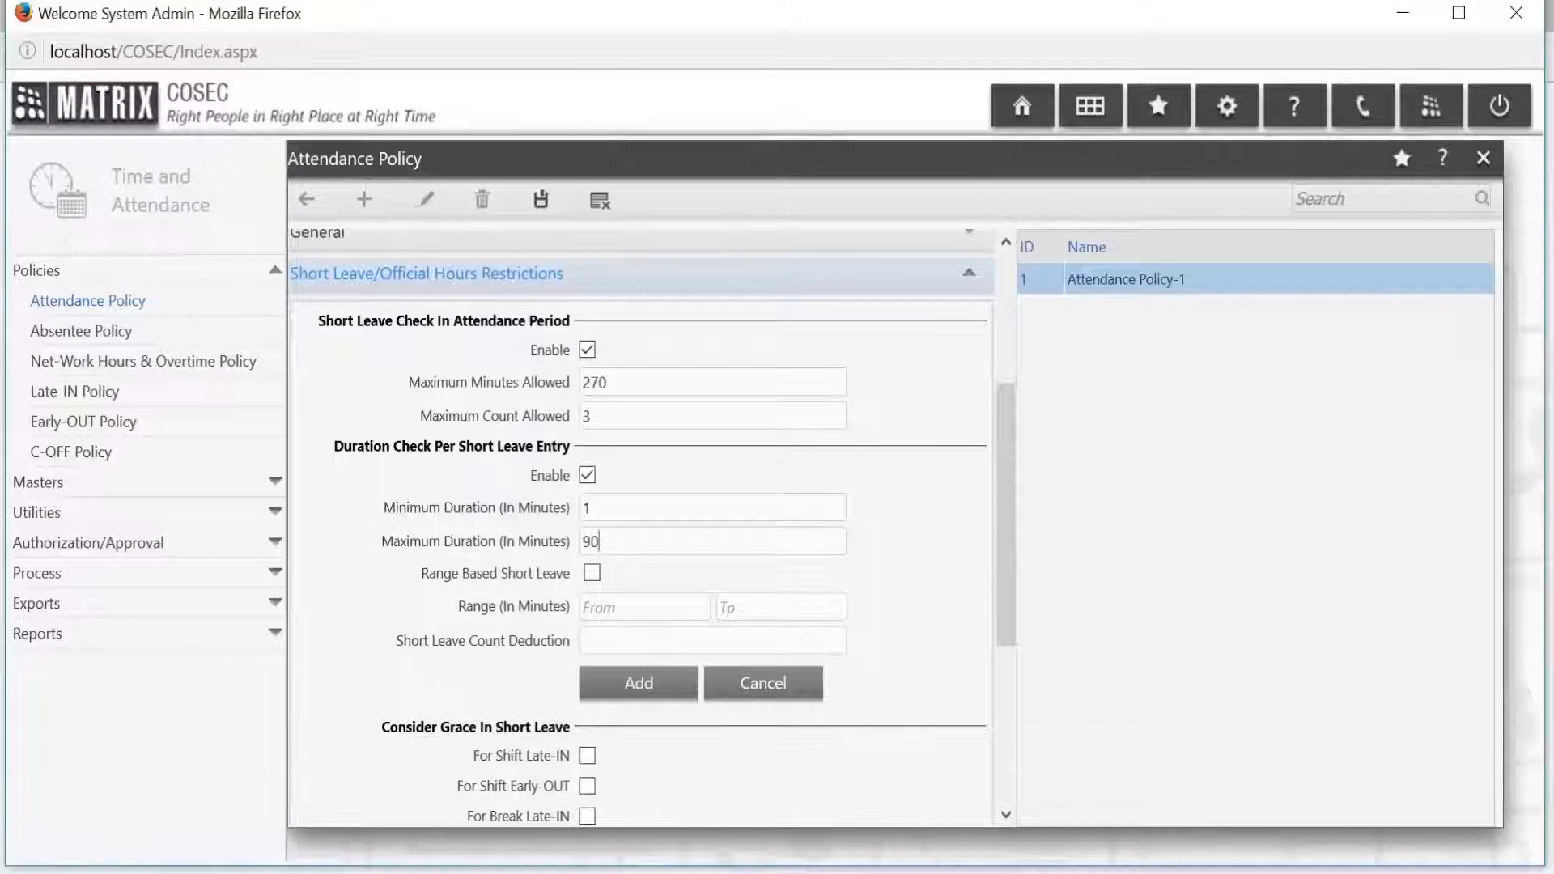
{"action": "double_click", "coordinate": [590, 541]}
{"action": "type", "text": "60"}
Step: Enable range based short leave and add a range of 1 to 60 minutes with a short leave count deduction of 1
{"action": "scroll", "coordinate": [607, 582], "scroll_direction": "down", "scroll_amount": 1}
{"action": "left_click", "coordinate": [591, 487]}
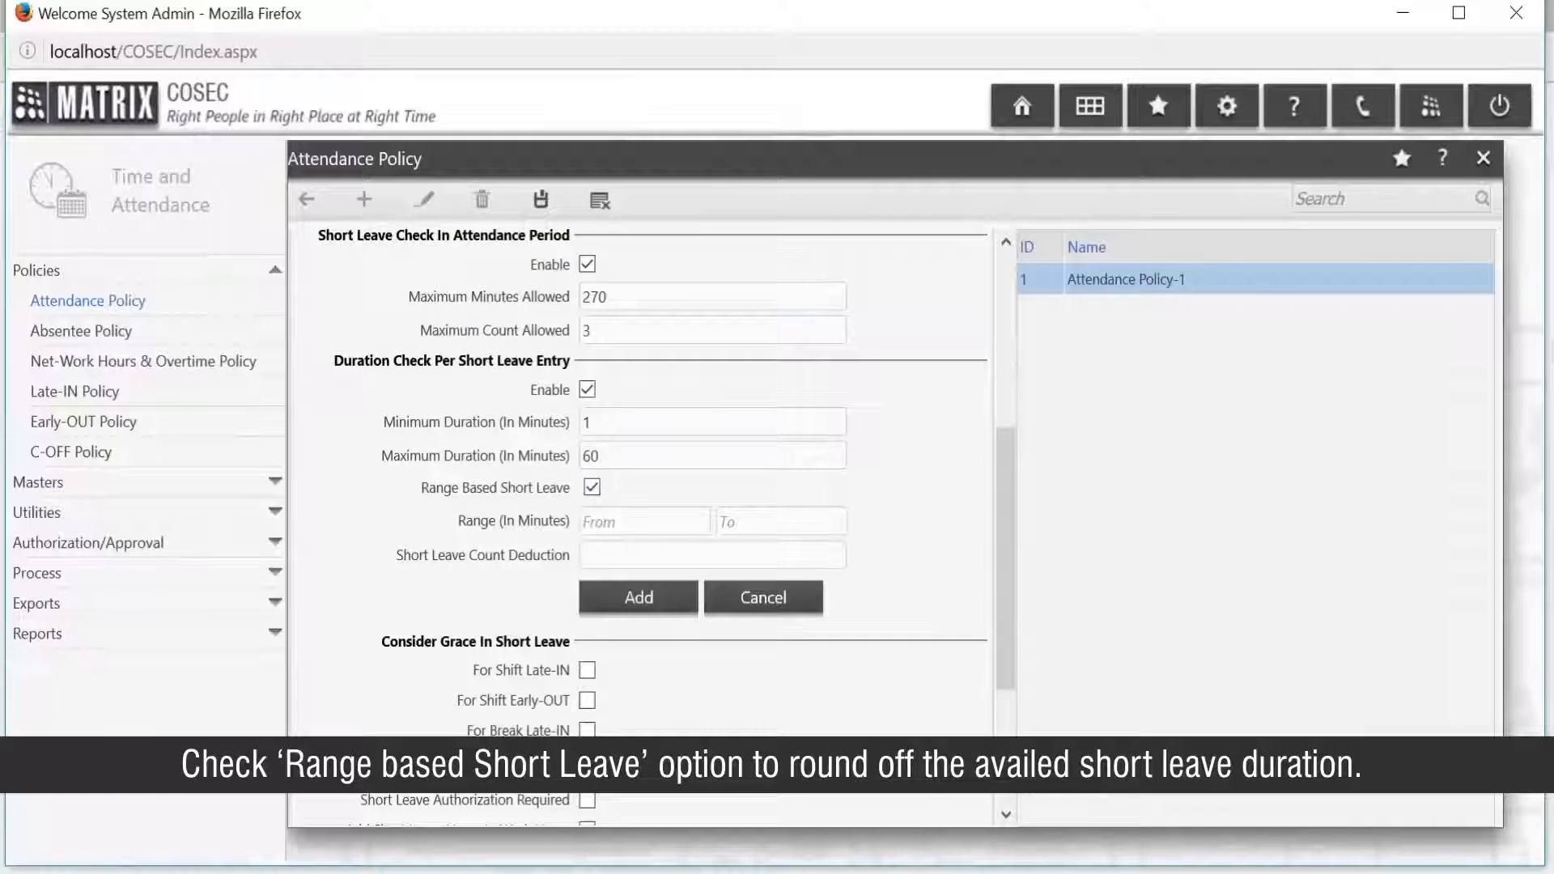
{"action": "left_click", "coordinate": [632, 521]}
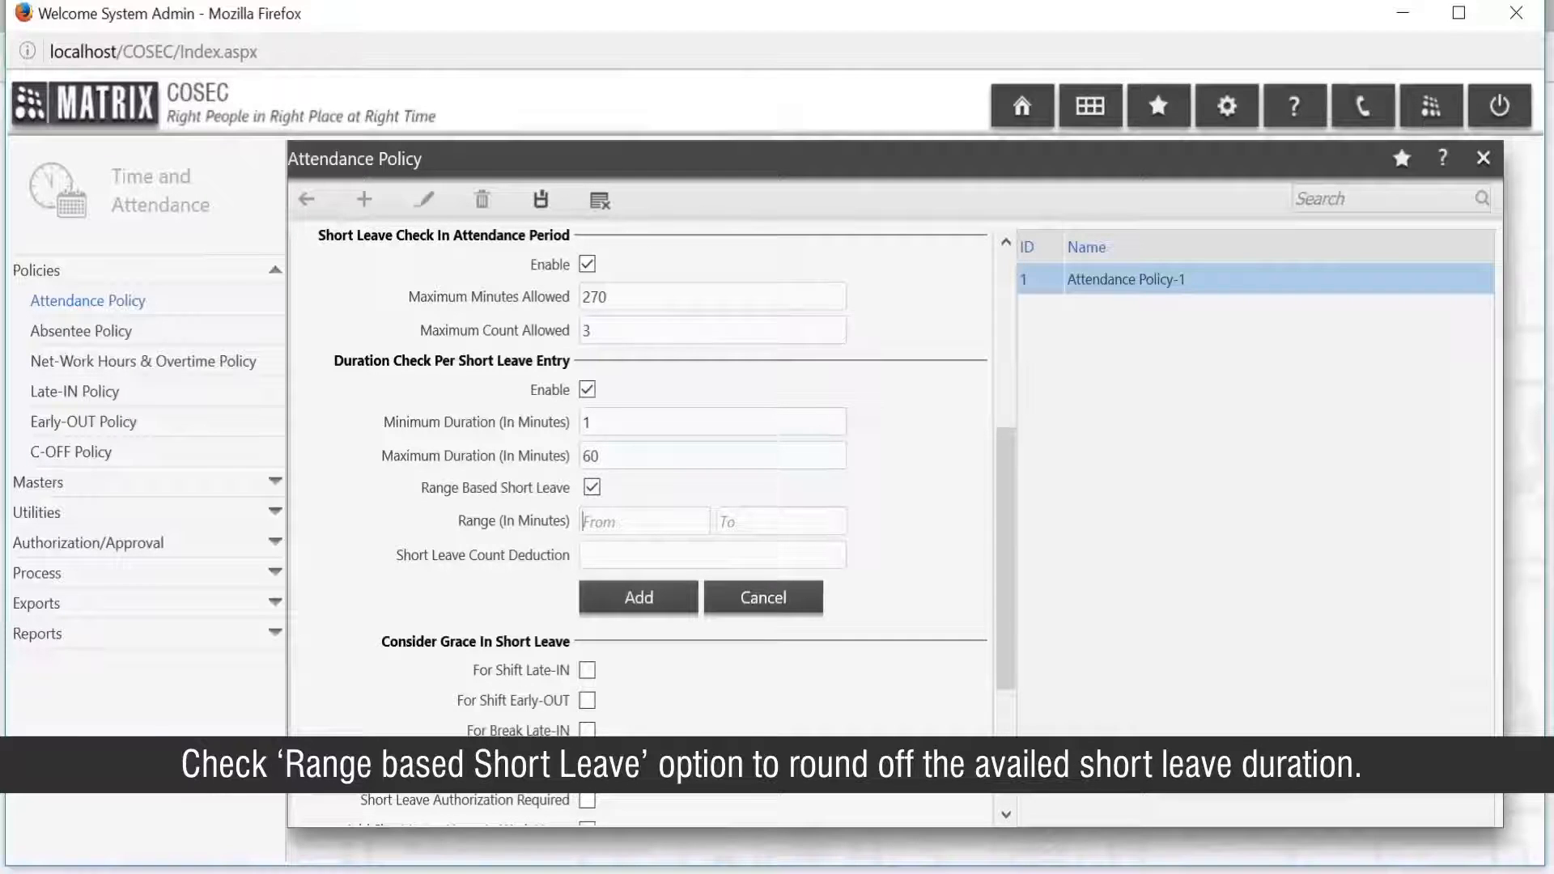
{"action": "type", "text": "1"}
{"action": "left_click", "coordinate": [761, 521]}
{"action": "type", "text": "60"}
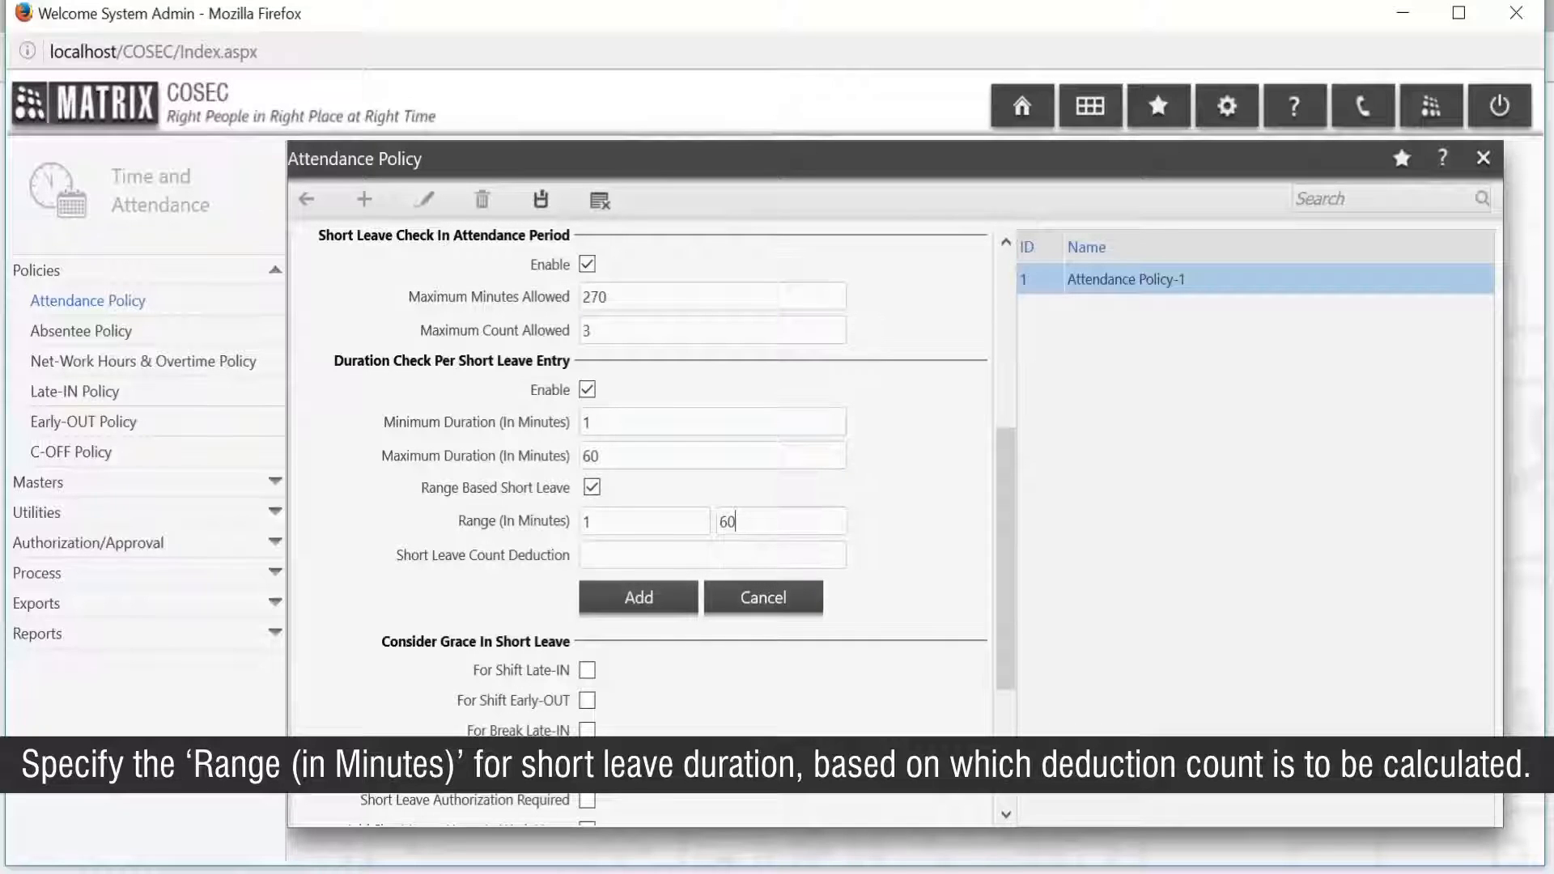
{"action": "left_click", "coordinate": [712, 556]}
{"action": "type", "text": "1"}
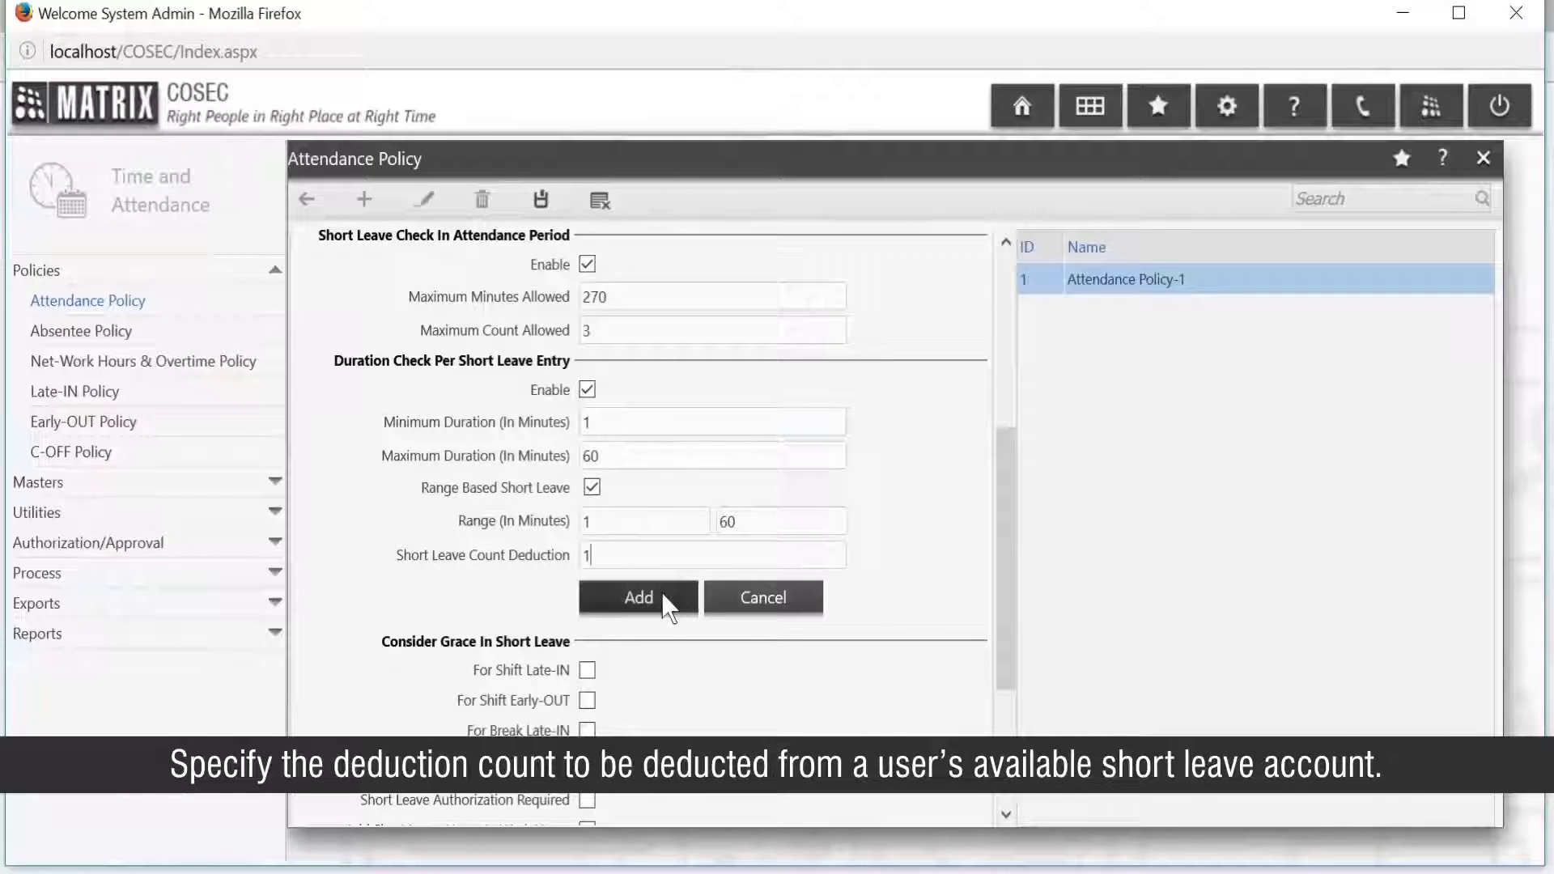
{"action": "left_click", "coordinate": [662, 593]}
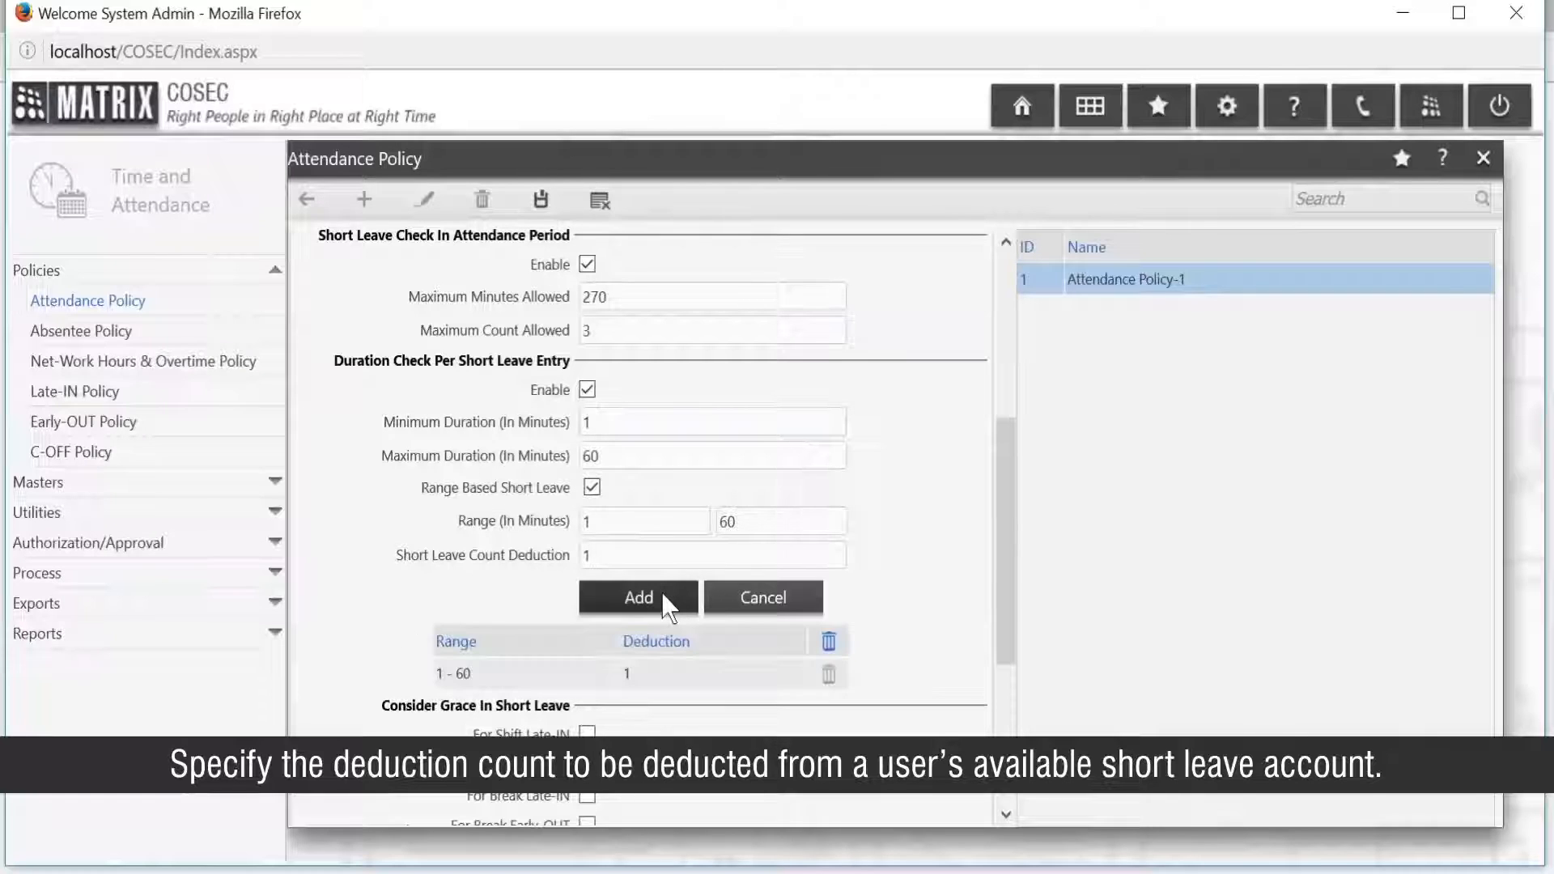
Step: Consider grace in short leave for shift late-IN, shift early-OUT, break late-IN and break early-OUT
{"action": "scroll", "coordinate": [718, 770], "scroll_direction": "down", "scroll_amount": 2}
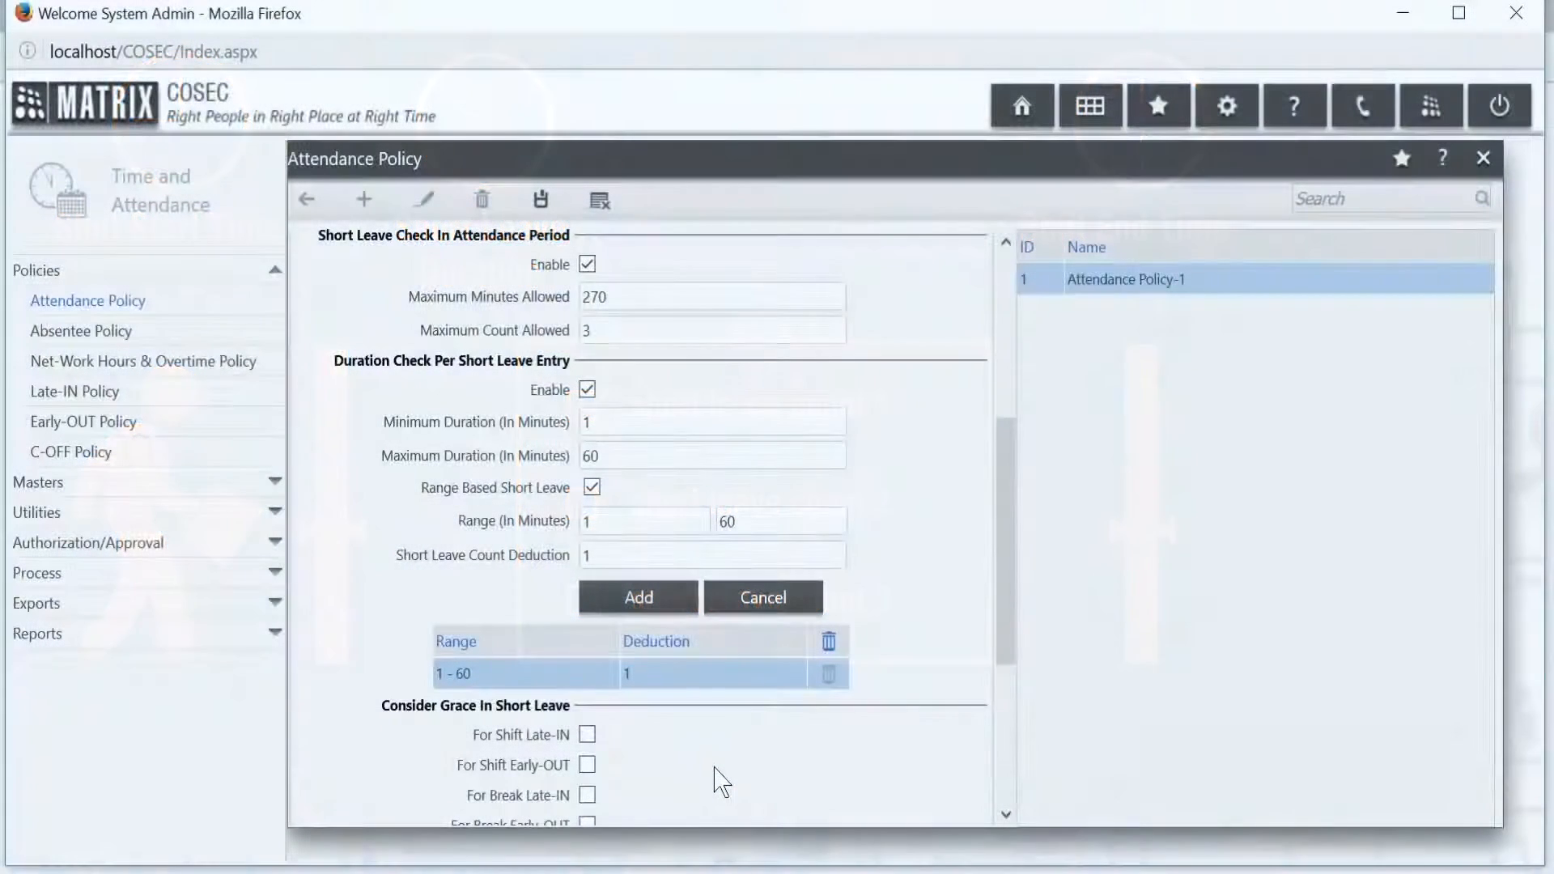
{"action": "scroll", "coordinate": [704, 785], "scroll_direction": "down", "scroll_amount": 1}
{"action": "scroll", "coordinate": [689, 790], "scroll_direction": "down", "scroll_amount": 1}
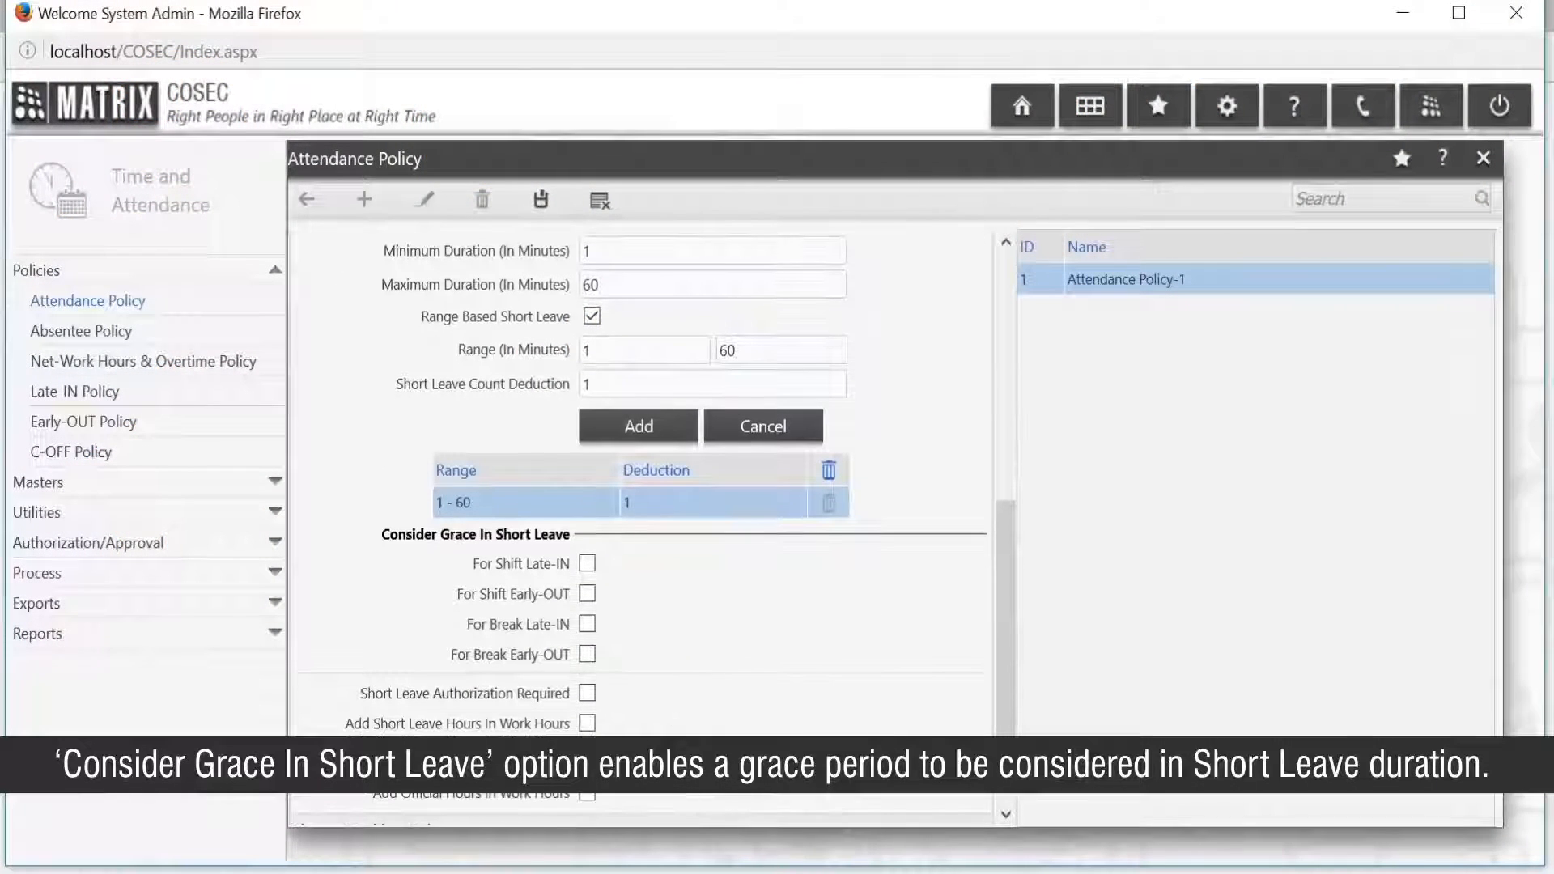
{"action": "left_click", "coordinate": [590, 565]}
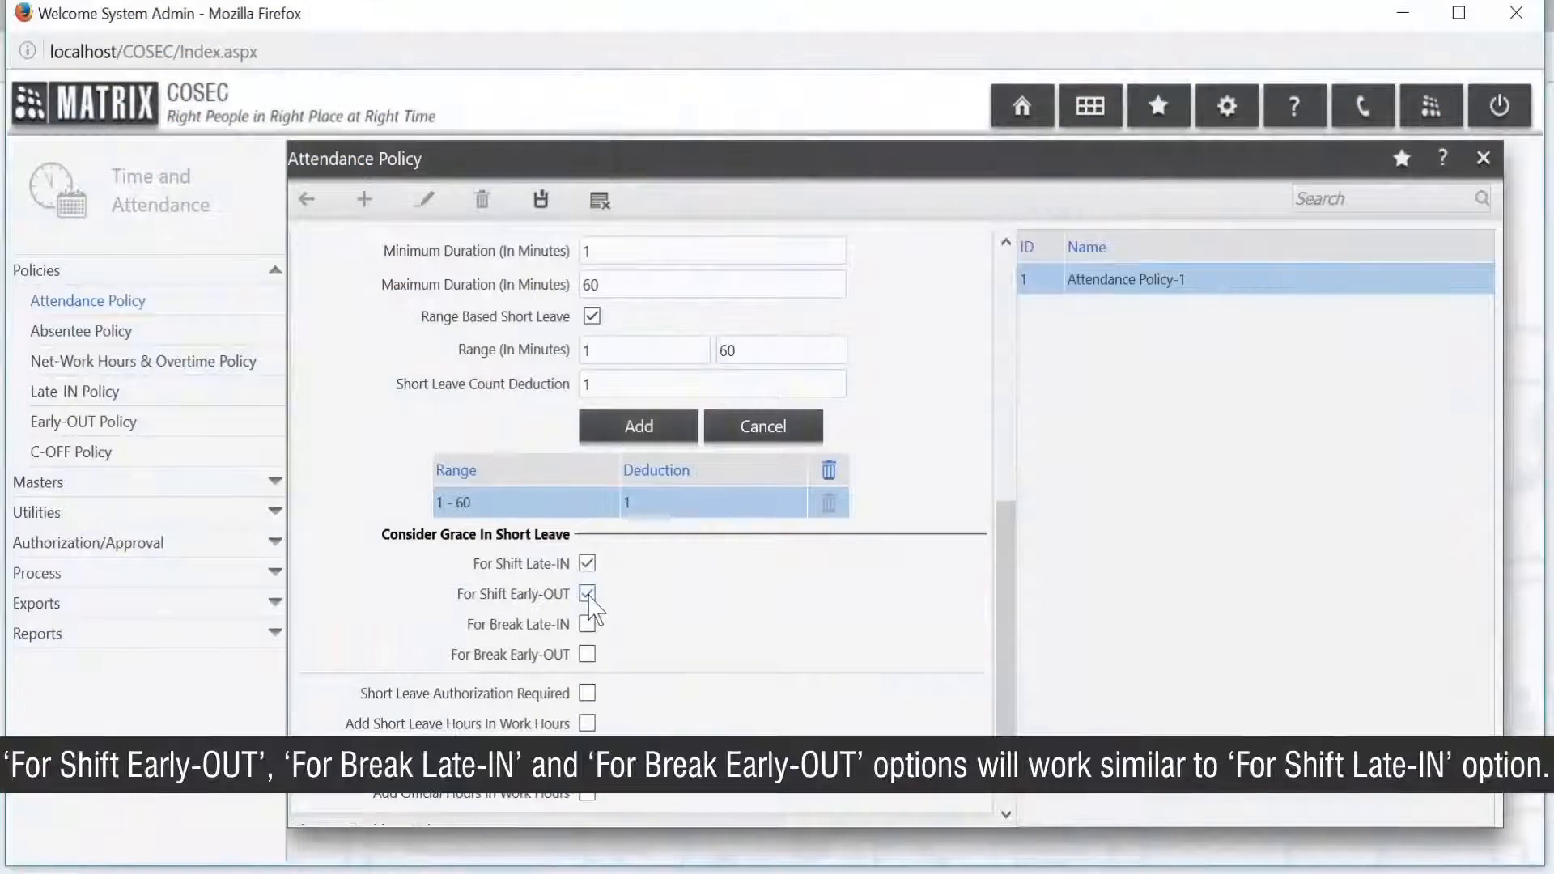
{"action": "left_click", "coordinate": [587, 594]}
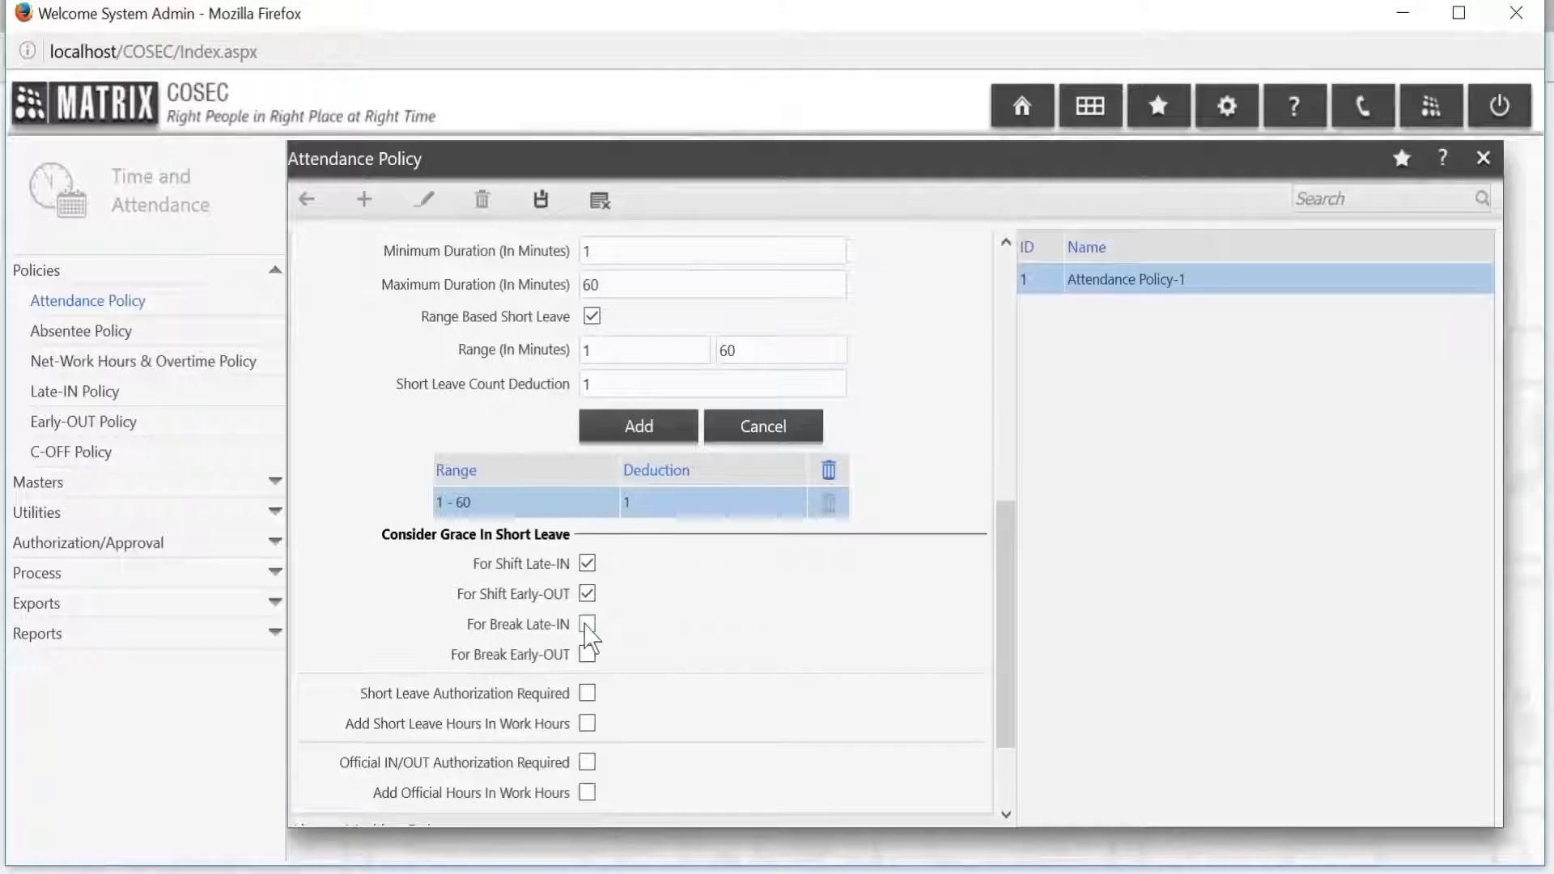
{"action": "left_click", "coordinate": [586, 625]}
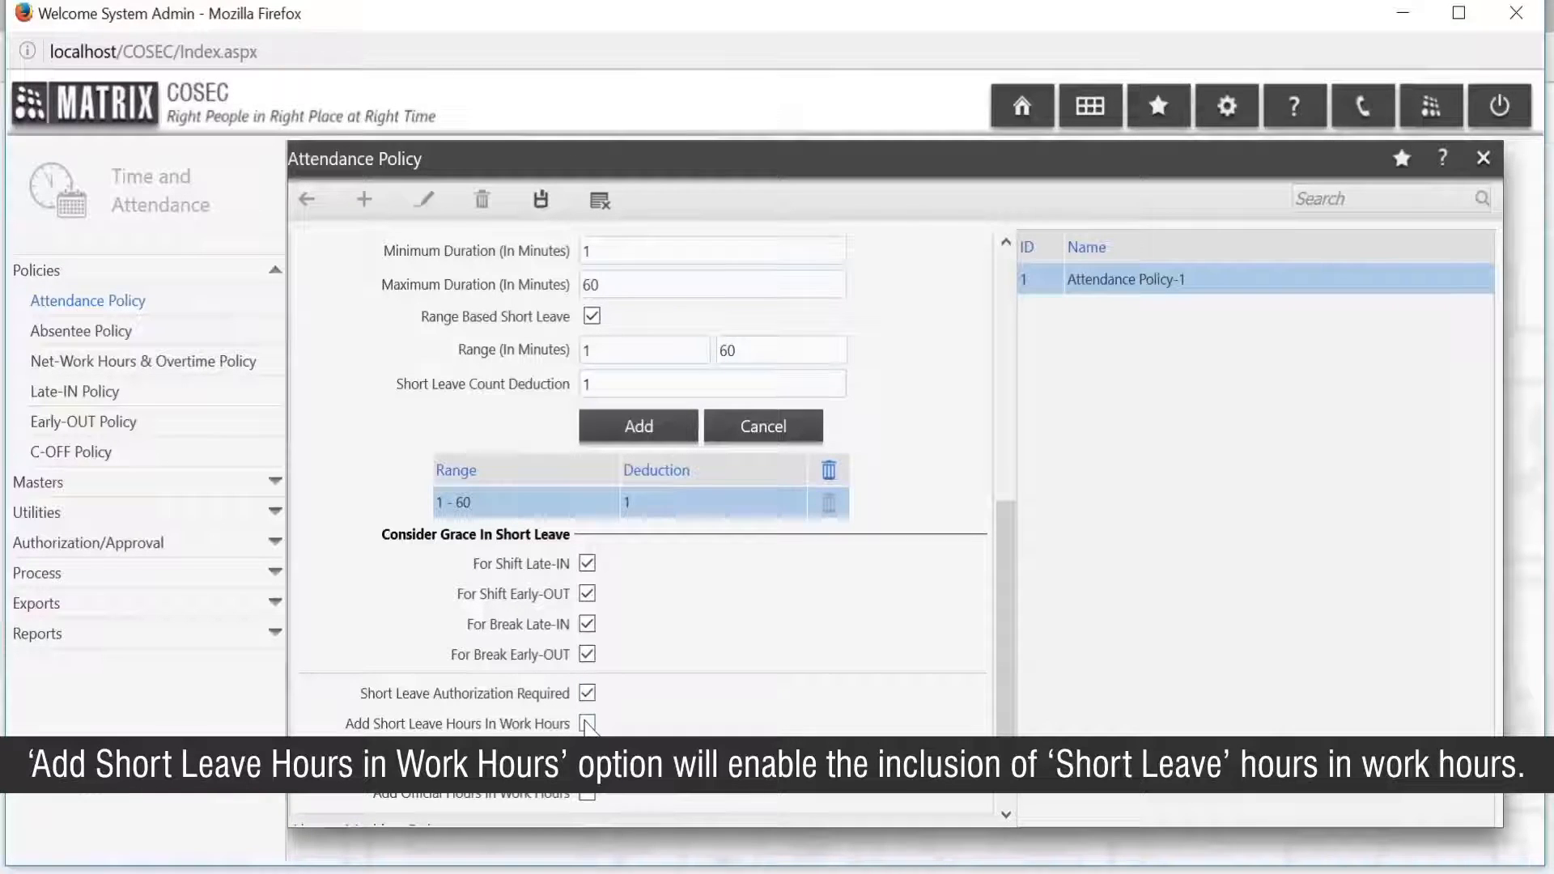
Step: Require short leave authorization, include short leave hours in work hours, and save the attendance policy
{"action": "left_click", "coordinate": [585, 722]}
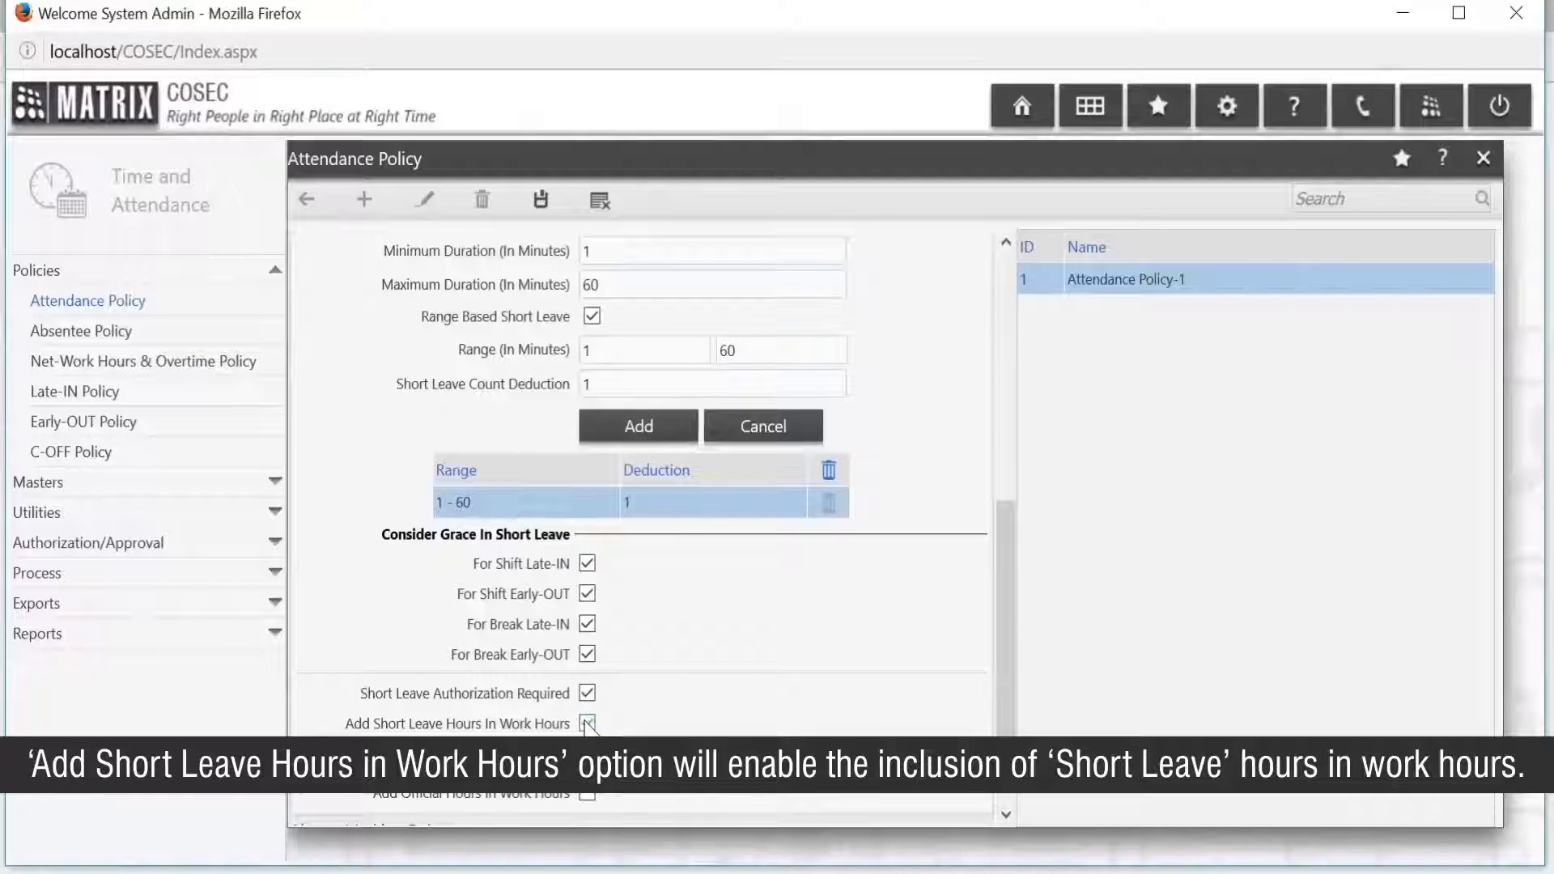
{"action": "scroll", "coordinate": [619, 734], "scroll_direction": "down", "scroll_amount": 3}
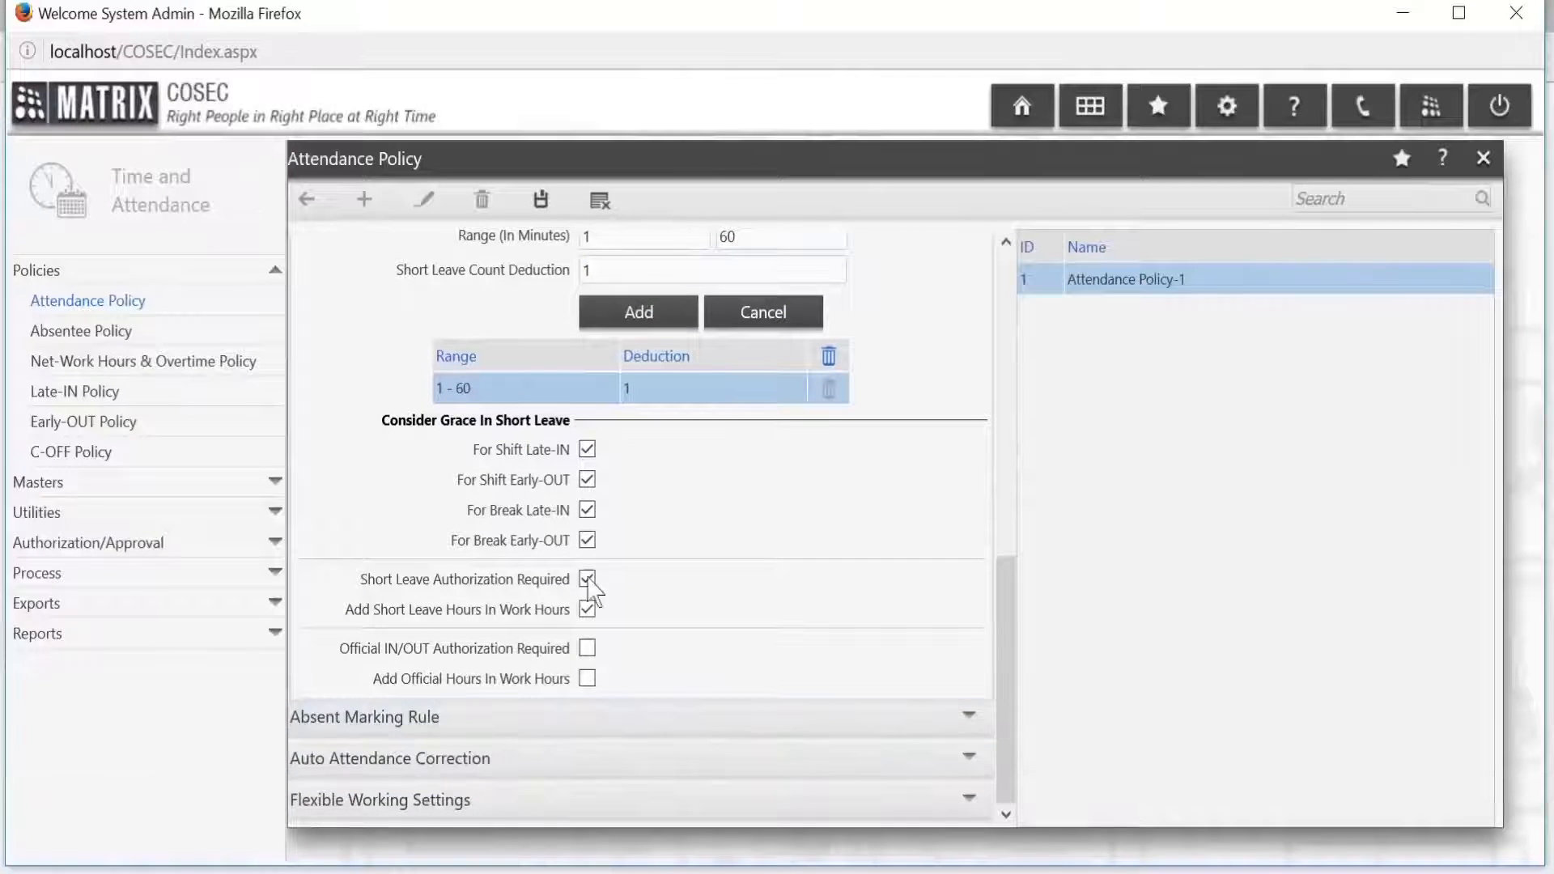
{"action": "left_click", "coordinate": [539, 197]}
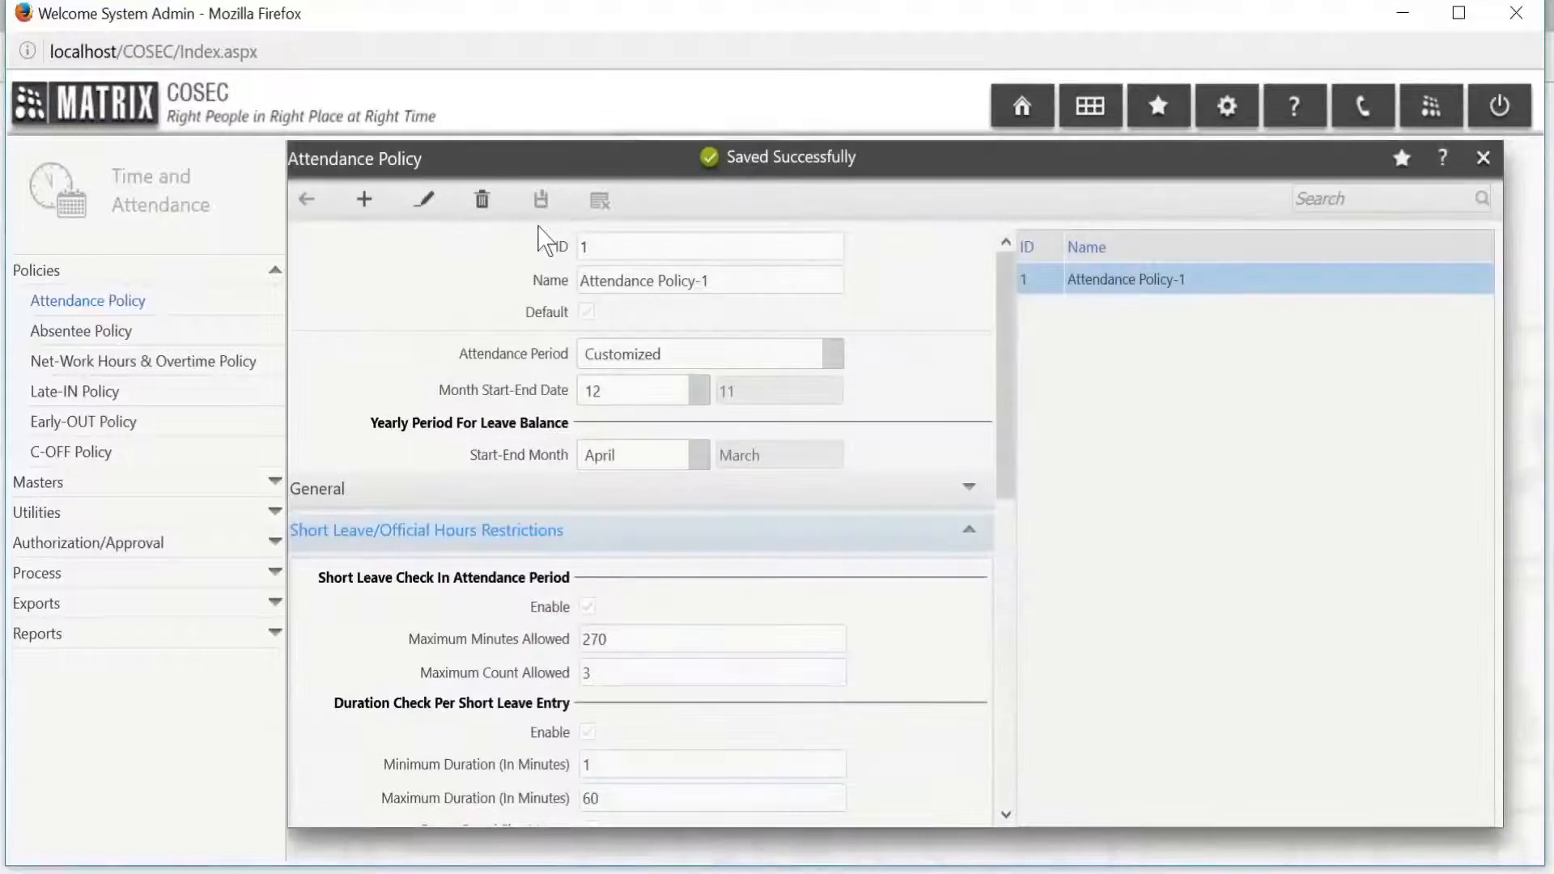
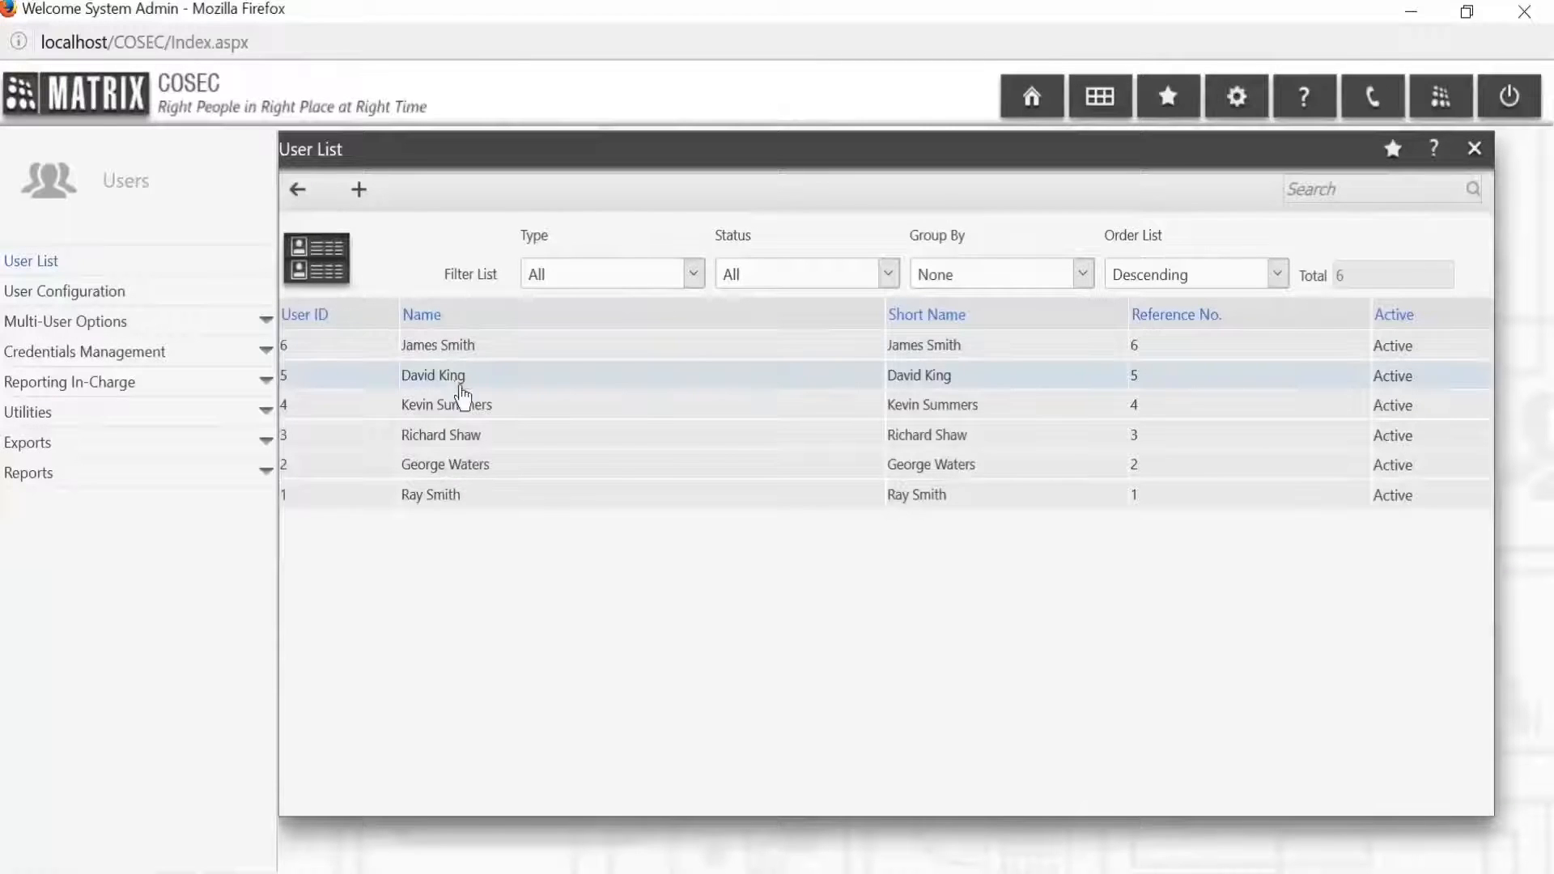
Step: Assign Attendance Policy-1 in the T&A policy settings of the last user in the user list and save
{"action": "left_click", "coordinate": [521, 504]}
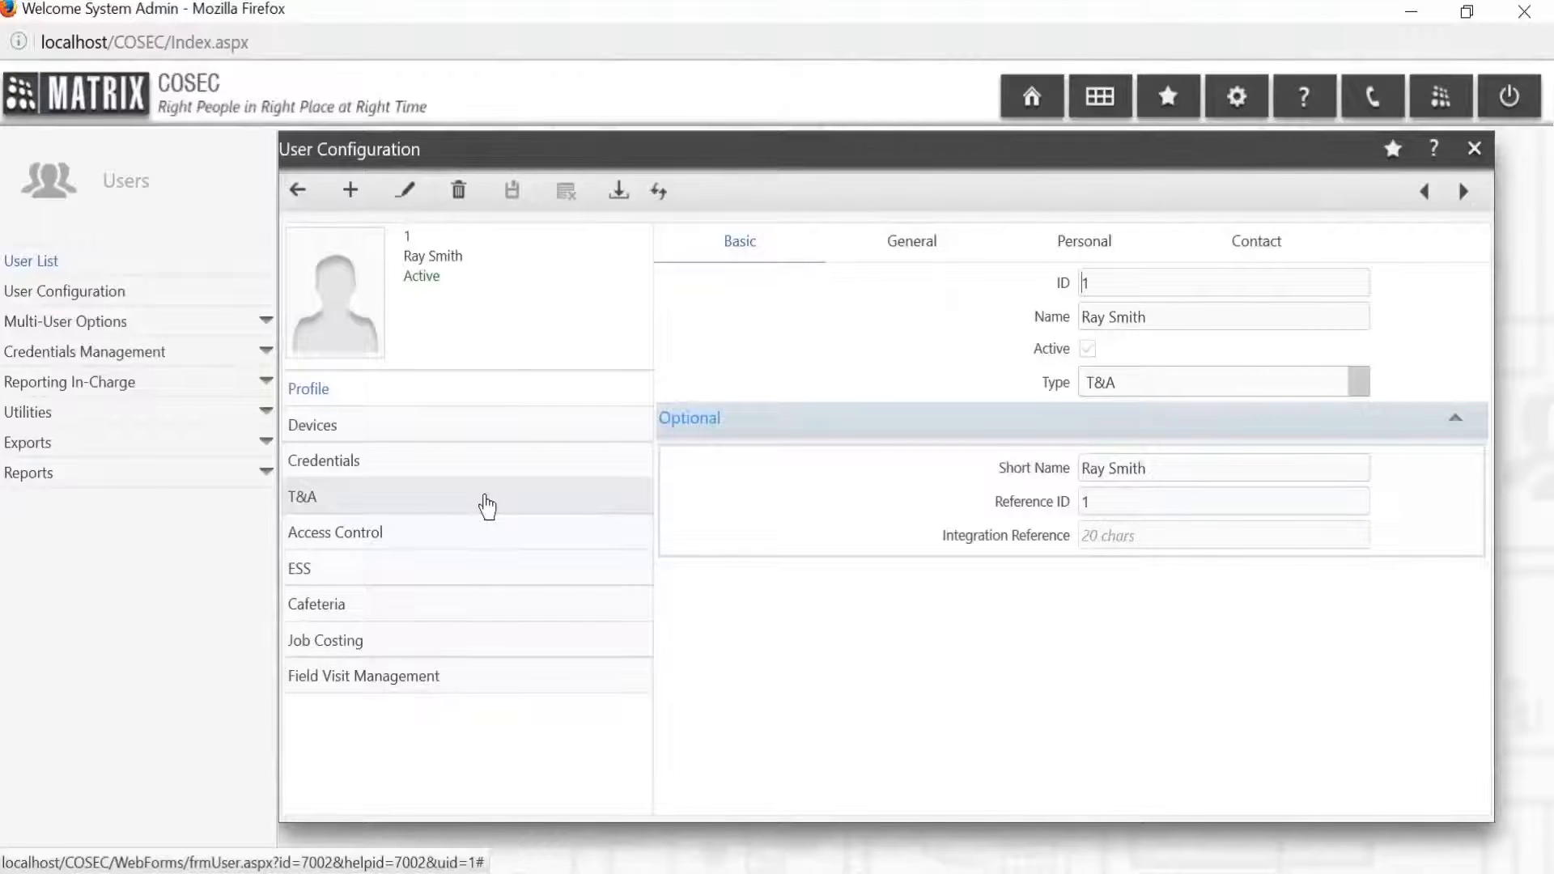
{"action": "left_click", "coordinate": [574, 509]}
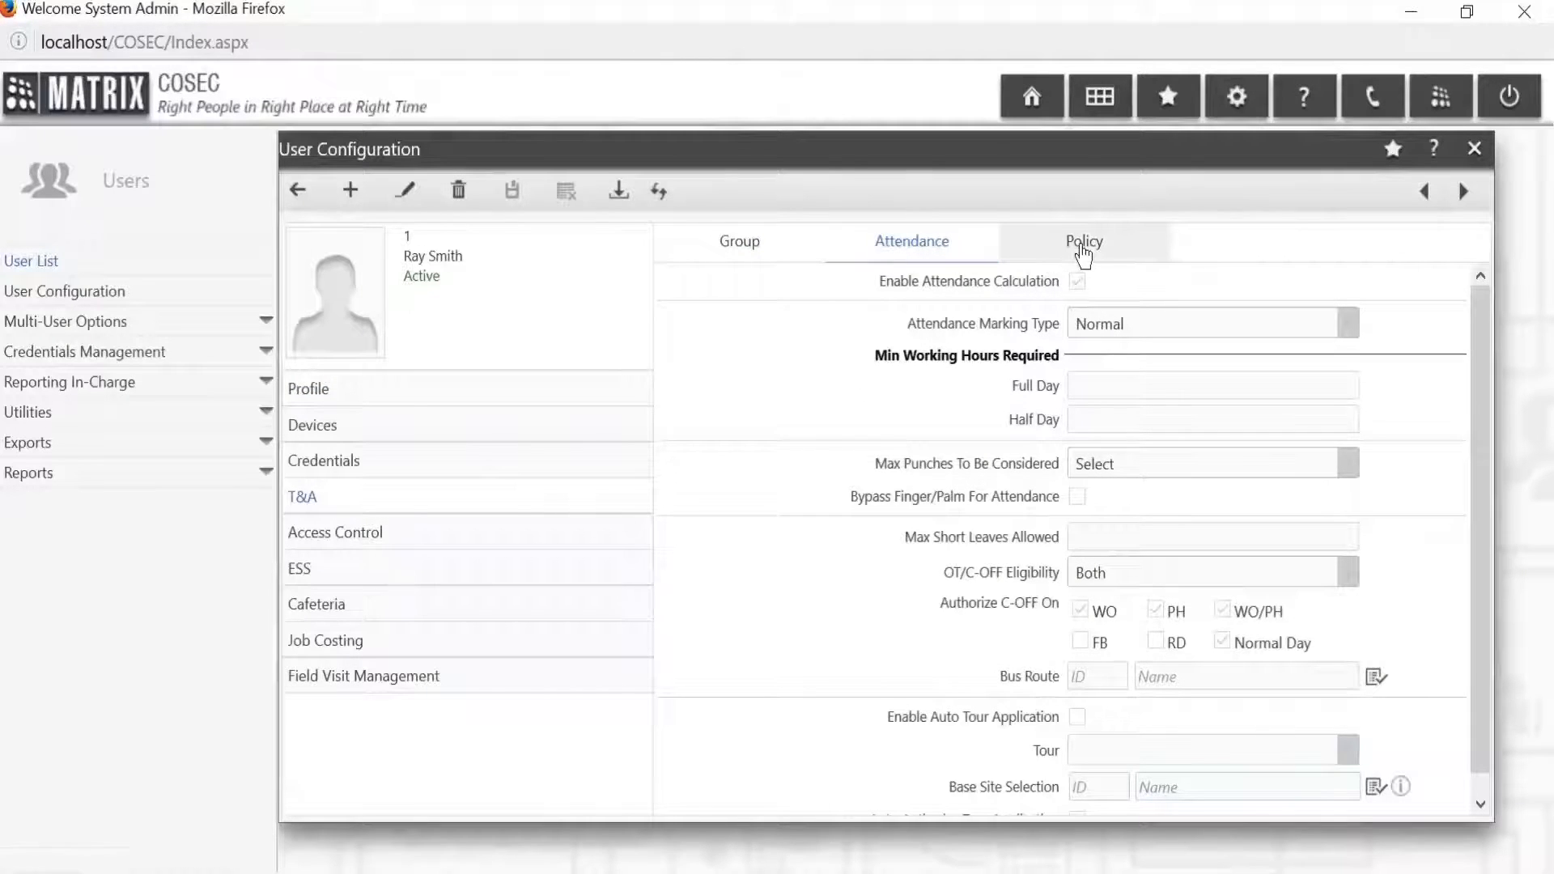
{"action": "left_click", "coordinate": [1085, 256]}
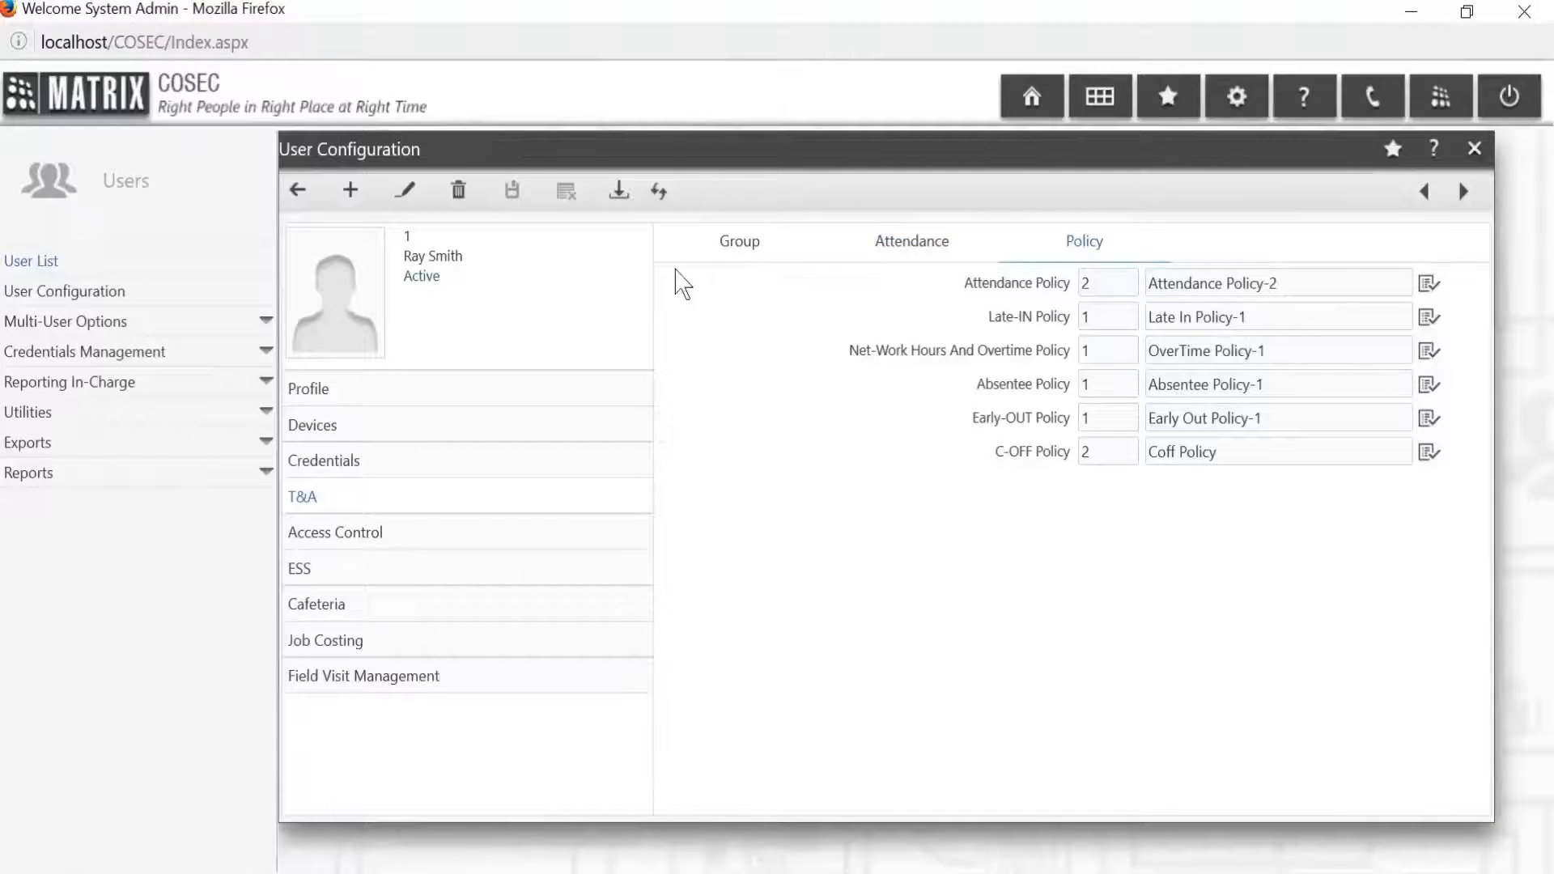
{"action": "left_click", "coordinate": [410, 202]}
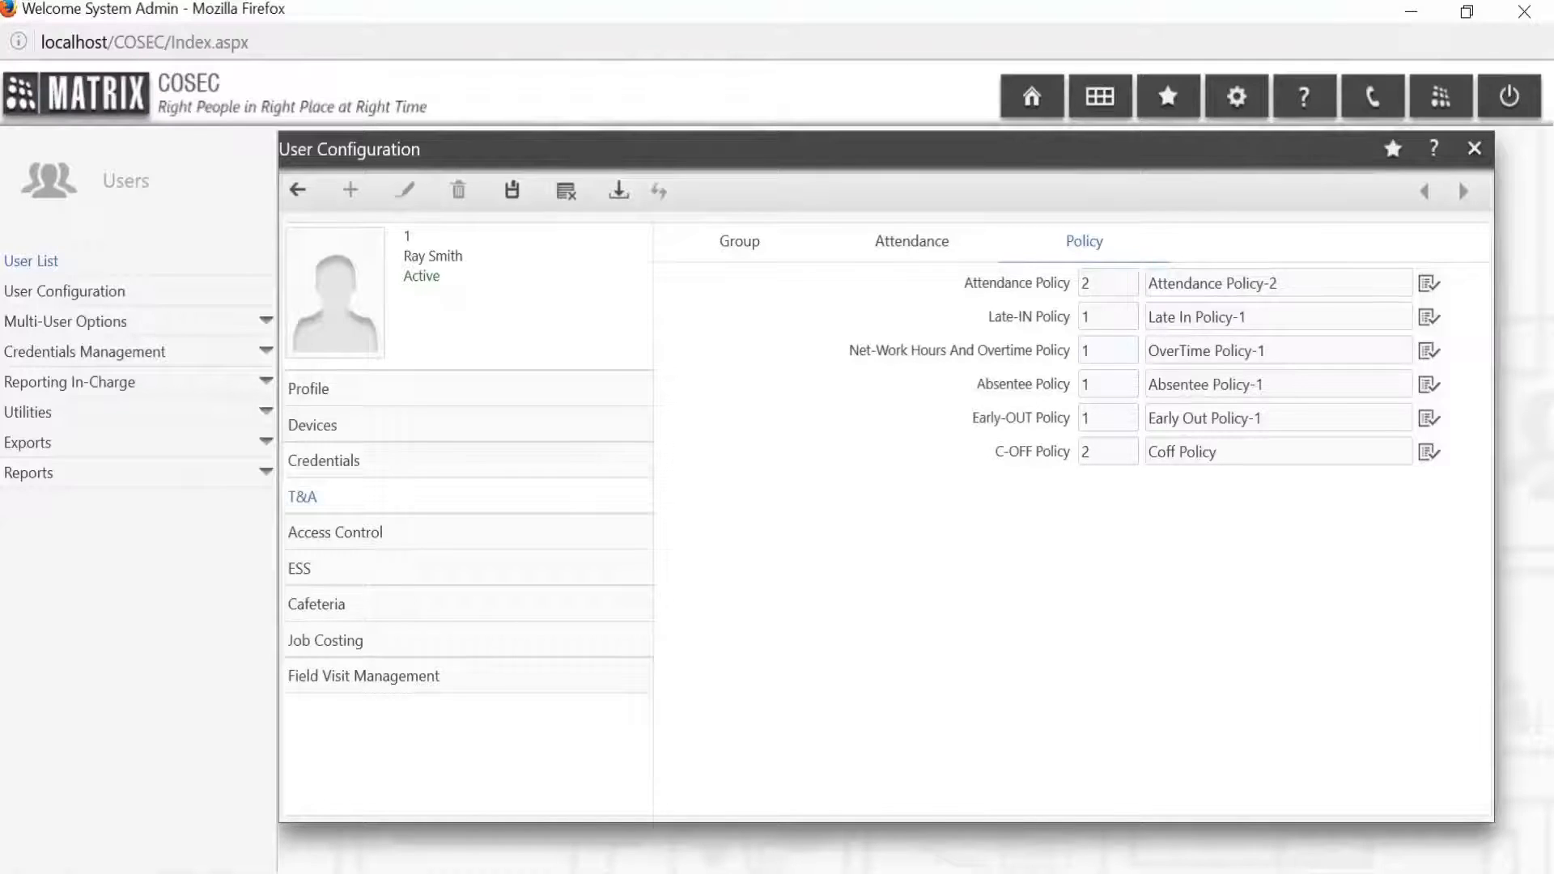
{"action": "left_click", "coordinate": [1426, 290]}
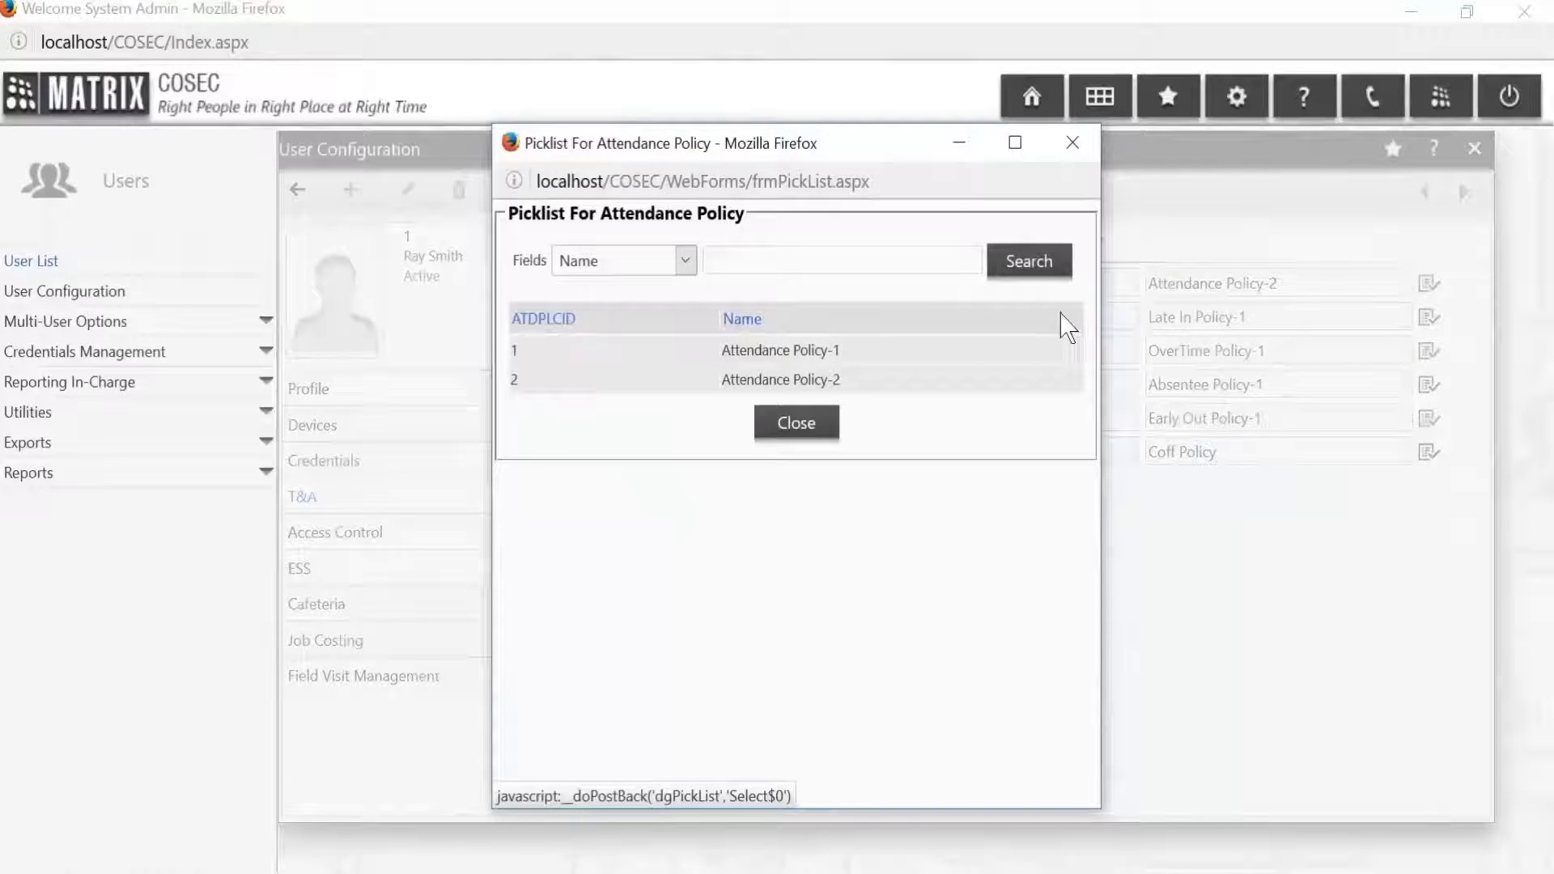
{"action": "left_click", "coordinate": [1007, 365]}
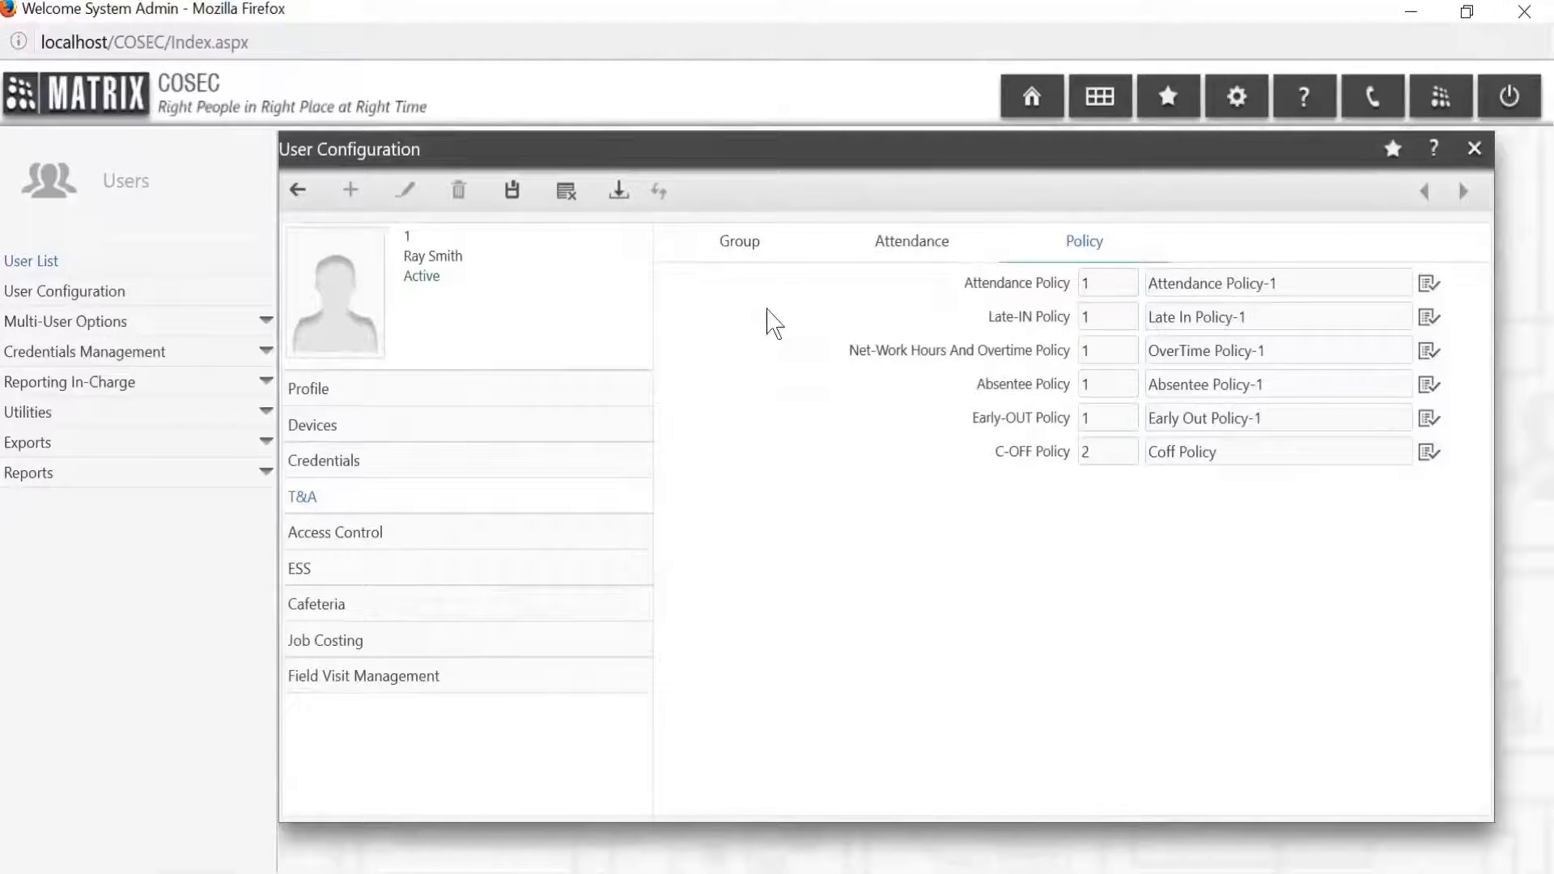
{"action": "left_click", "coordinate": [510, 202]}
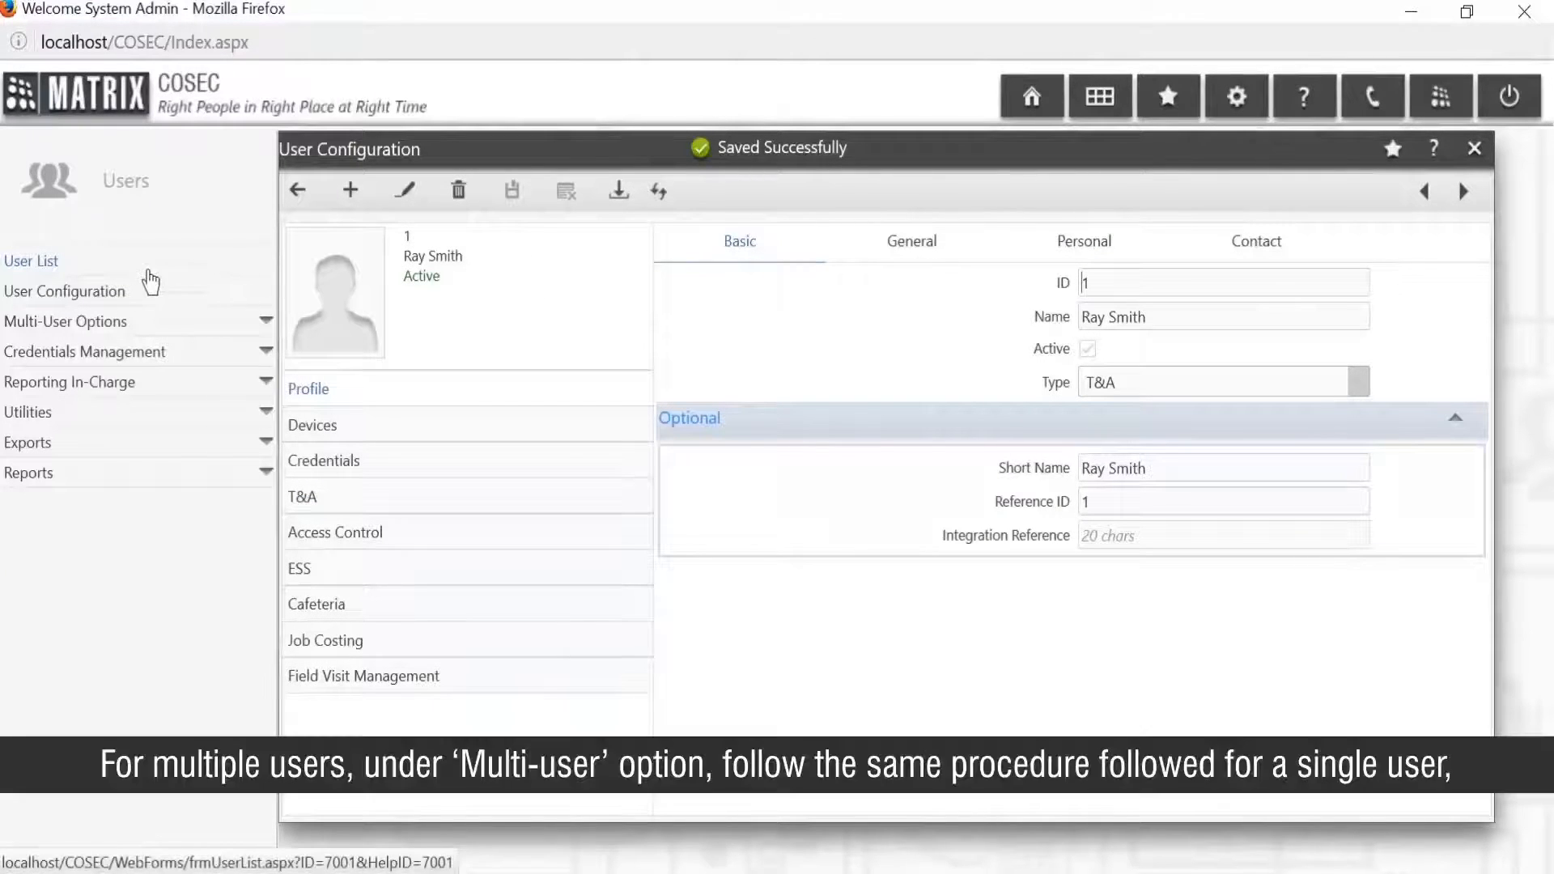
Step: In the multi-user configuration's T&A settings, mark Attendance Policy for update and choose Attendance Policy-1 as its new value
{"action": "left_click", "coordinate": [123, 323]}
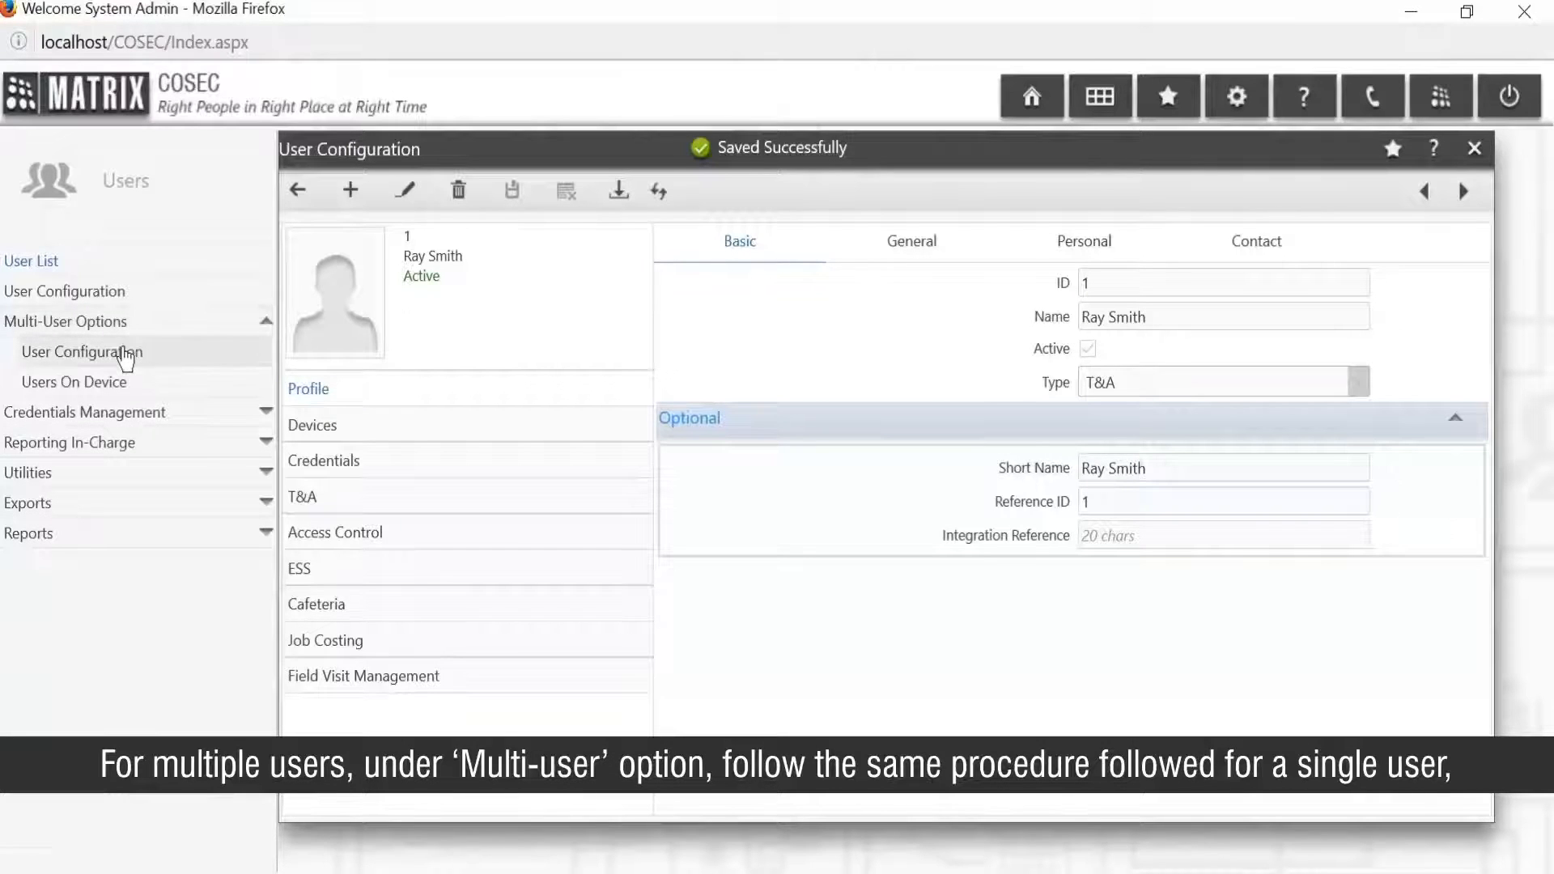
{"action": "left_click", "coordinate": [124, 357]}
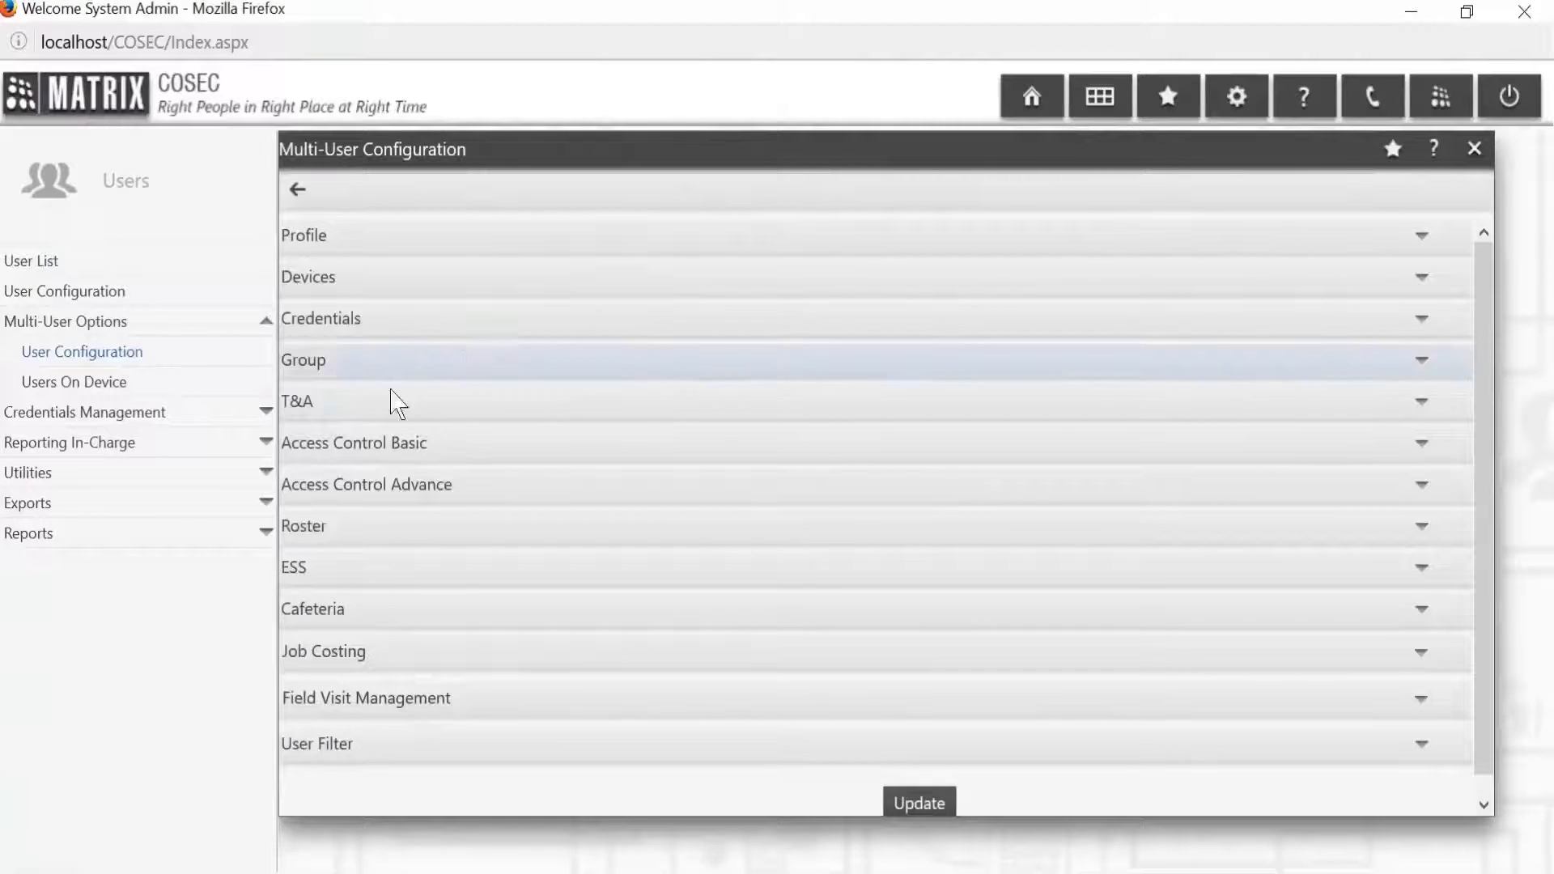
{"action": "left_click", "coordinate": [575, 409]}
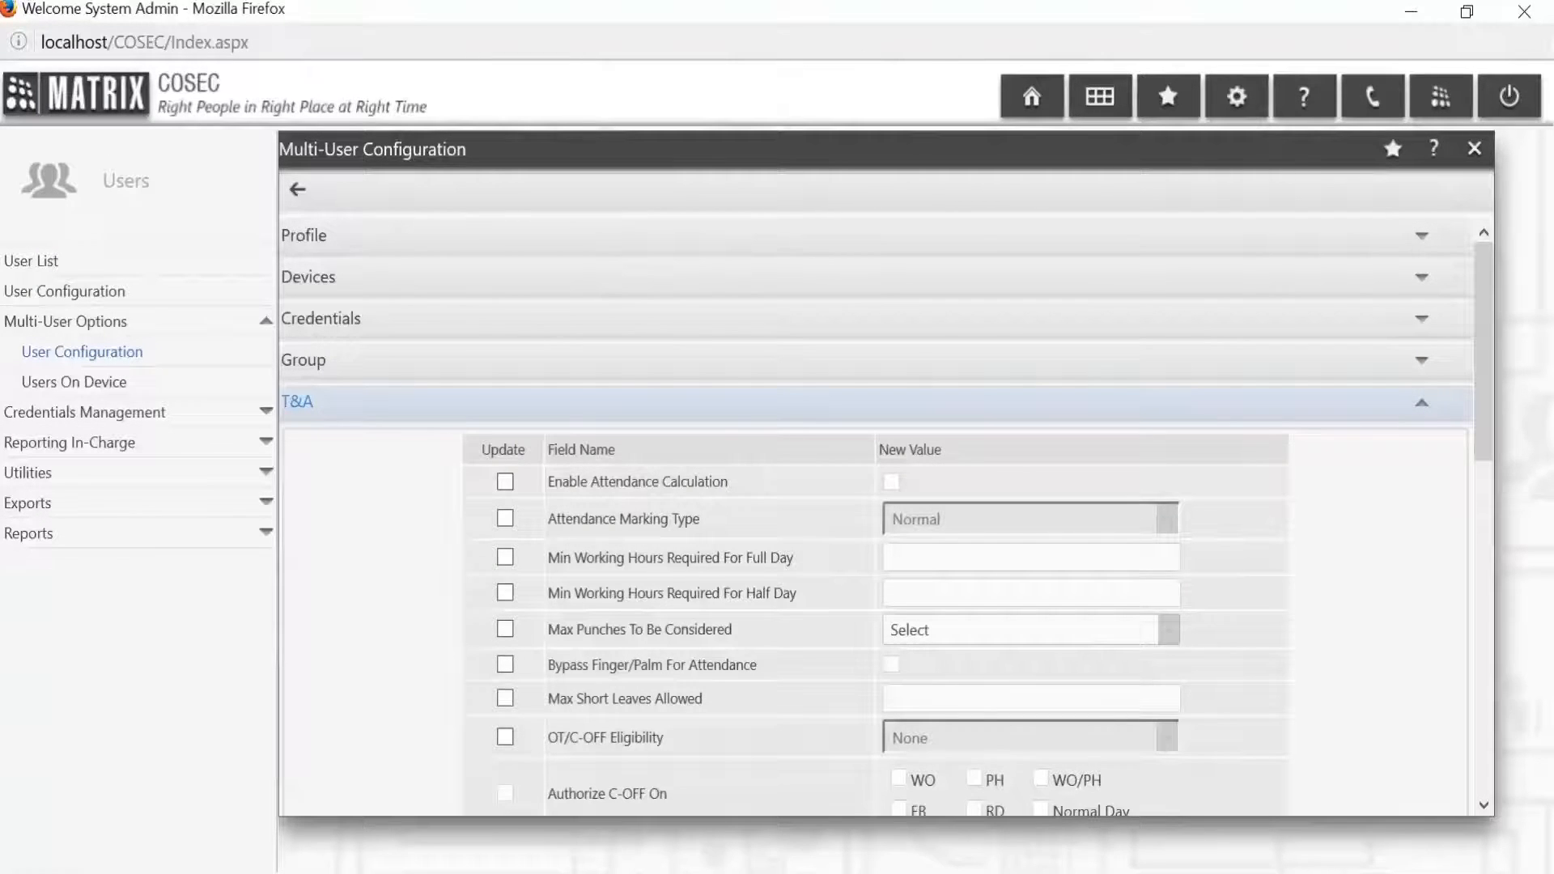
{"action": "scroll", "coordinate": [884, 518], "scroll_direction": "down", "scroll_amount": 4}
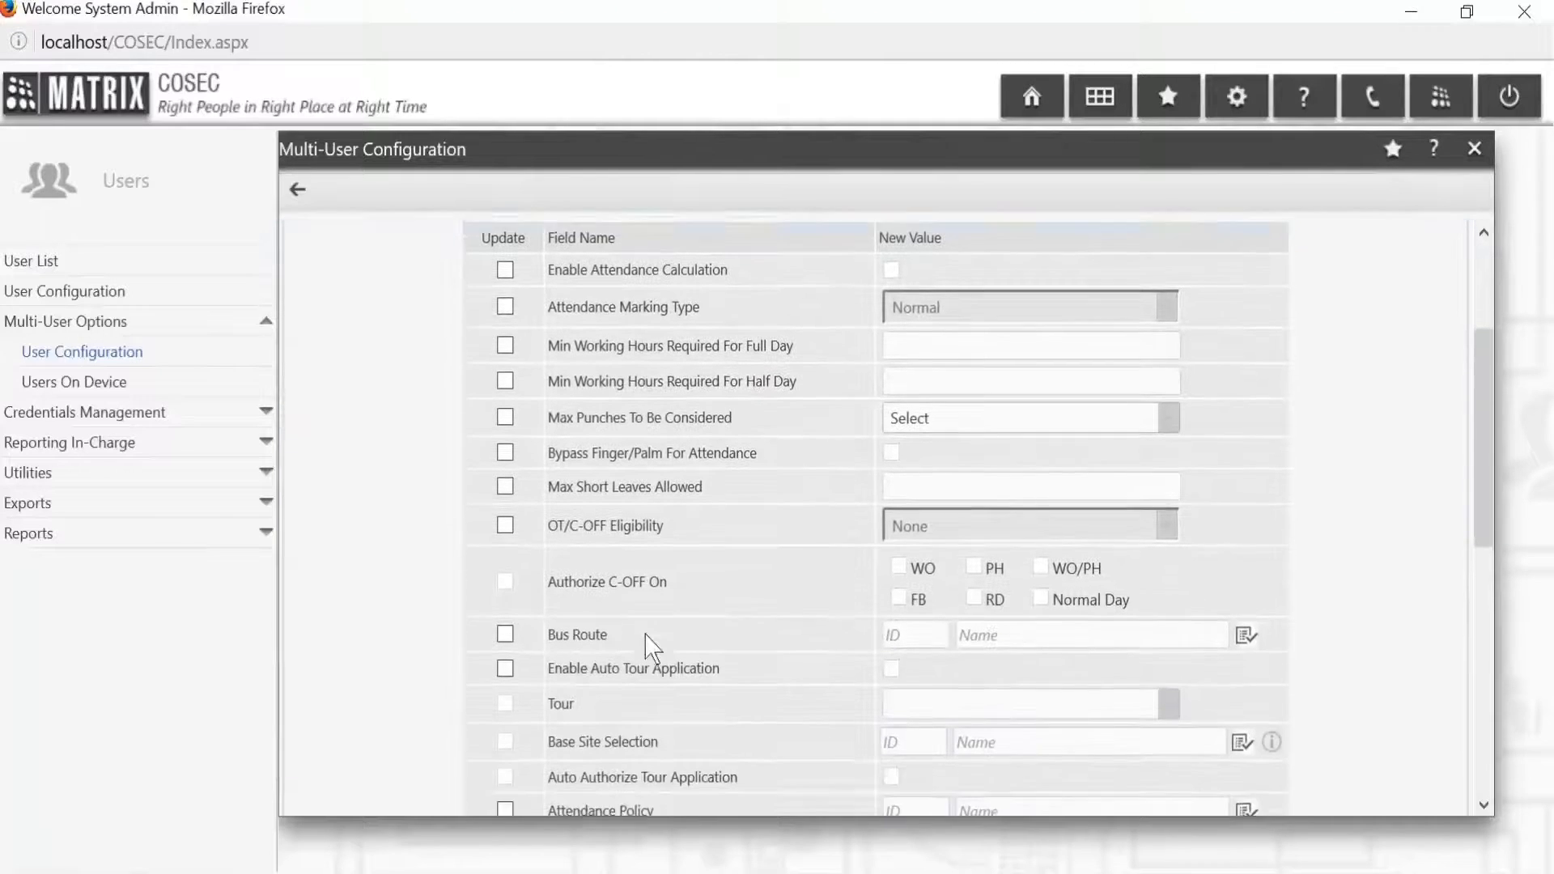
{"action": "scroll", "coordinate": [588, 641], "scroll_direction": "down", "scroll_amount": 1}
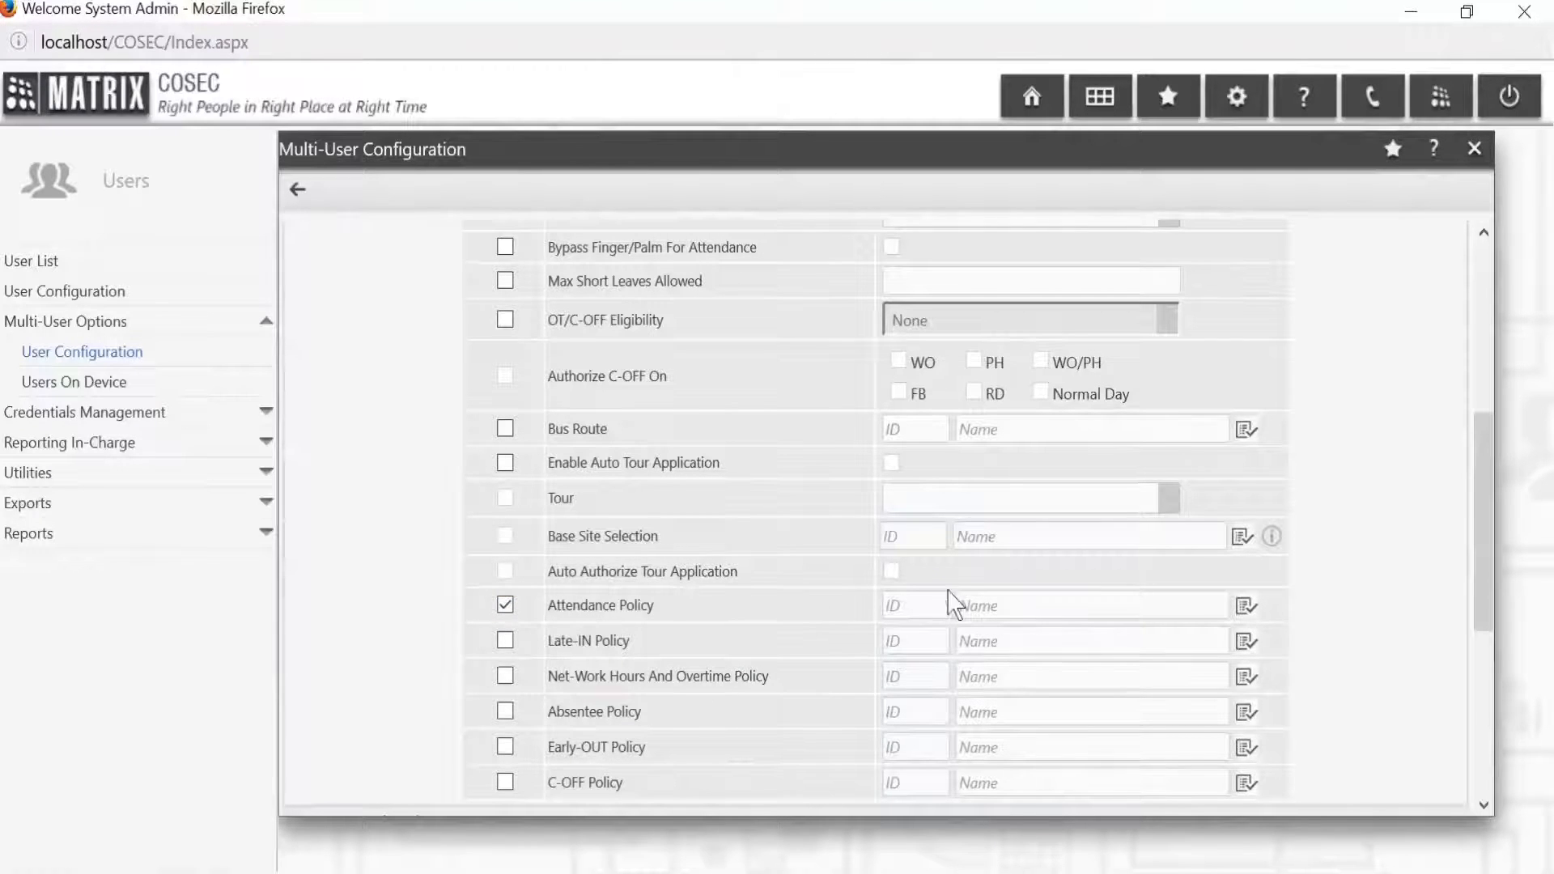
{"action": "left_click", "coordinate": [1242, 609]}
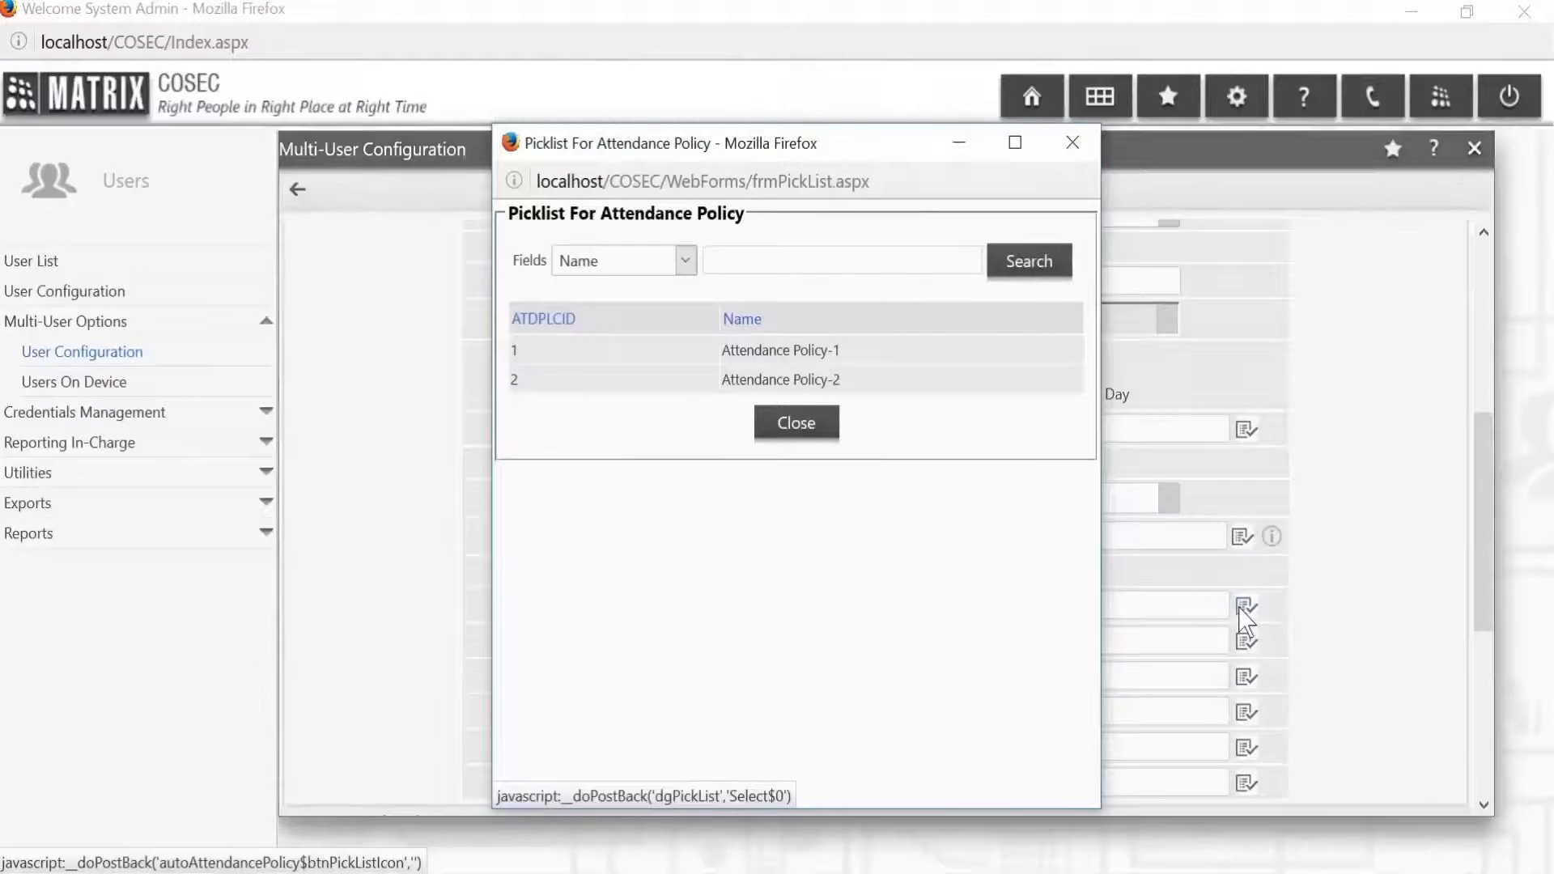
{"action": "left_click", "coordinate": [994, 367]}
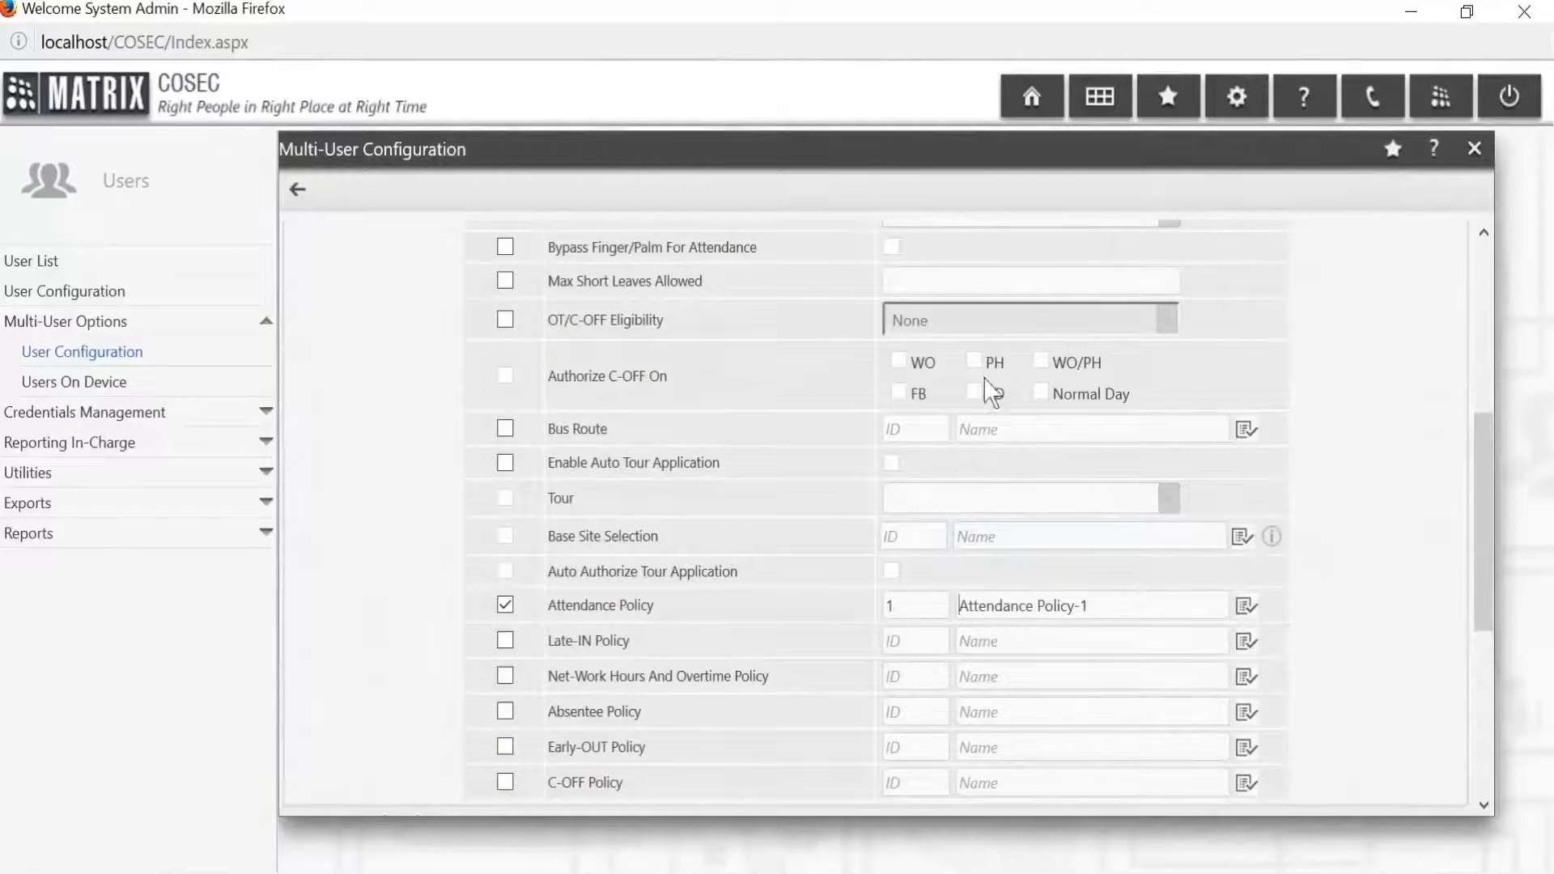
Step: Set the multi-user configuration's User Filter to All and apply the update
{"action": "scroll", "coordinate": [777, 671], "scroll_direction": "down", "scroll_amount": 2}
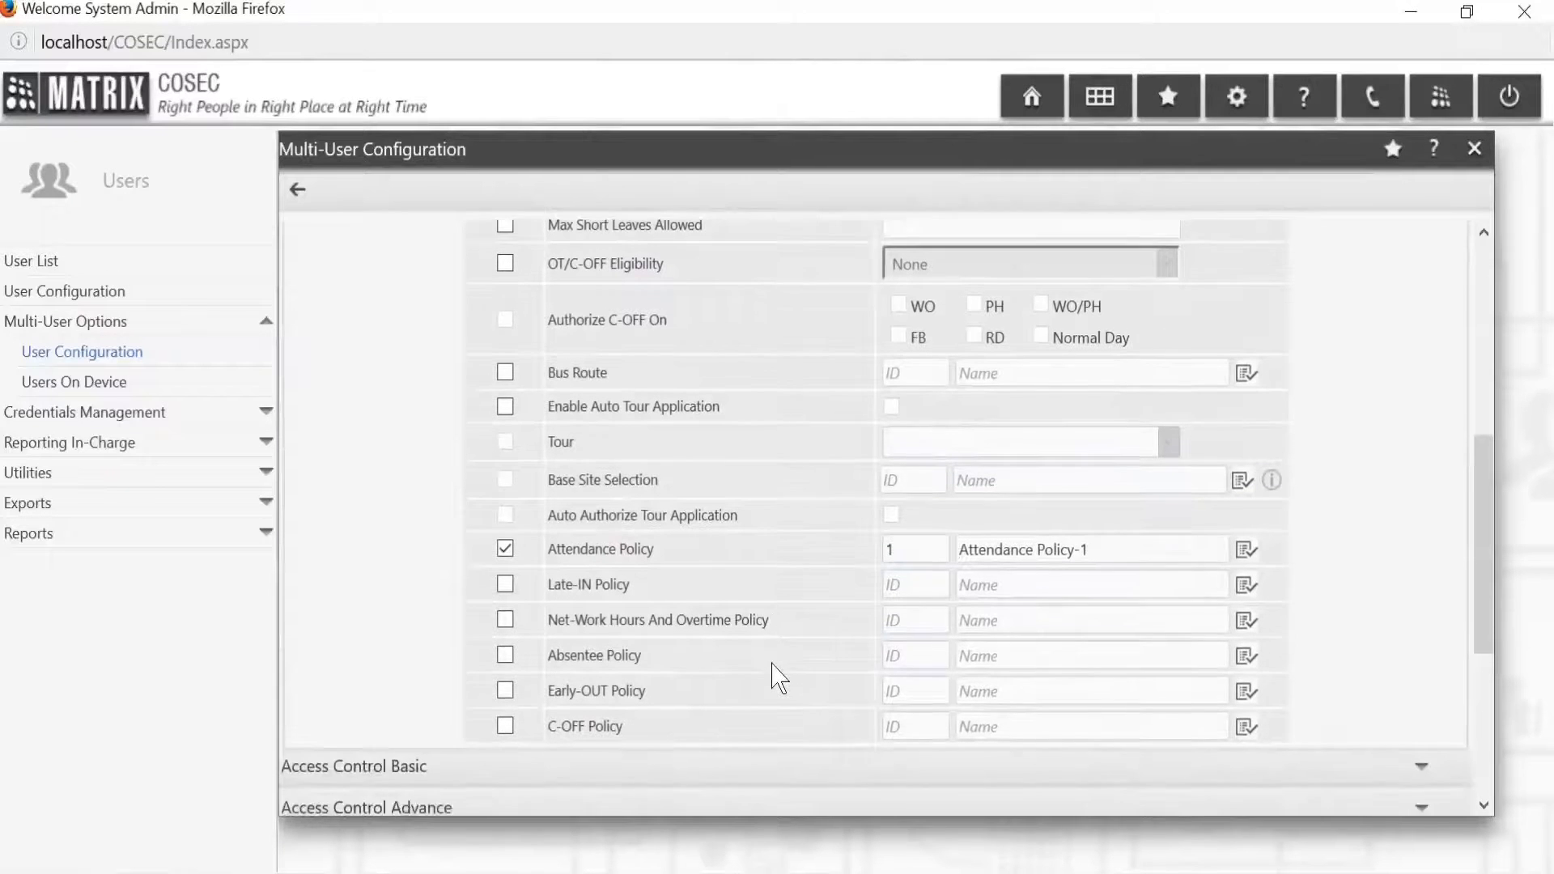
{"action": "scroll", "coordinate": [777, 678], "scroll_direction": "down", "scroll_amount": 2}
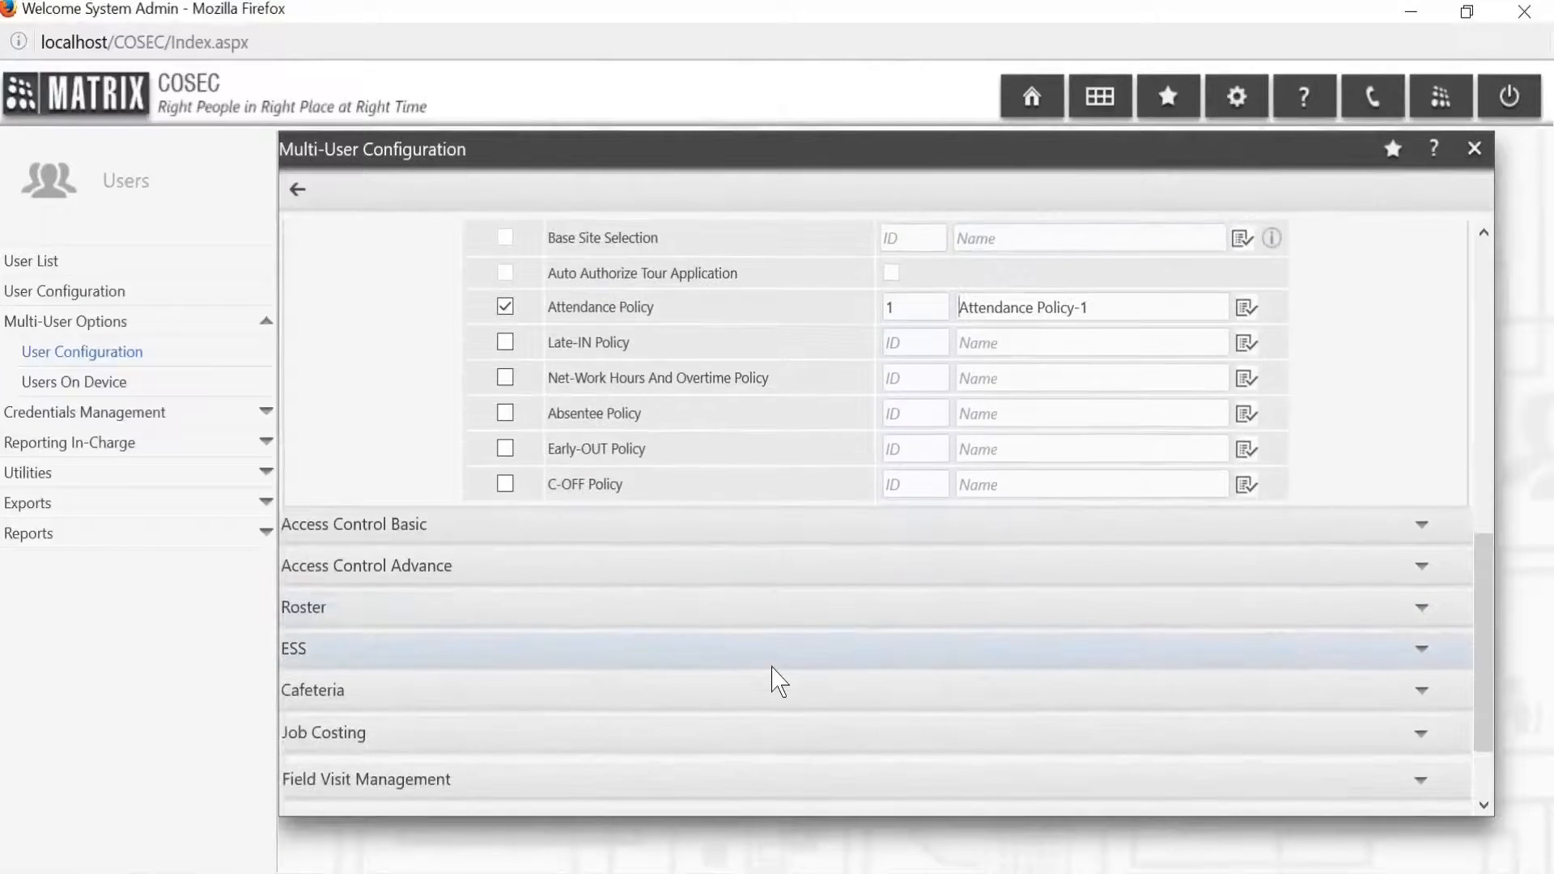
{"action": "scroll", "coordinate": [777, 678], "scroll_direction": "down", "scroll_amount": 1}
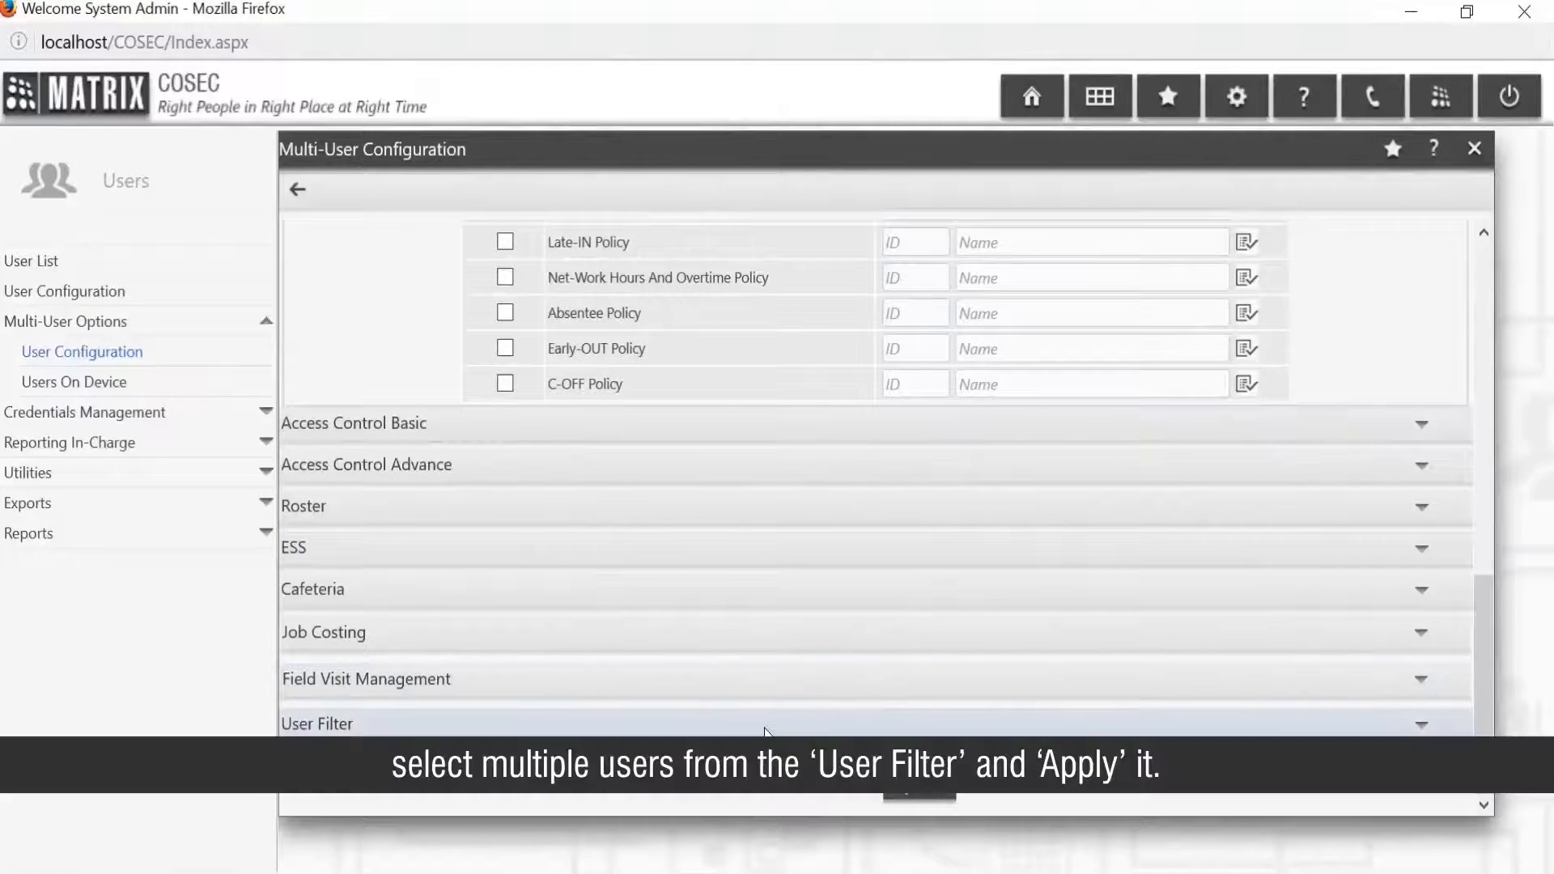
{"action": "left_click", "coordinate": [766, 724]}
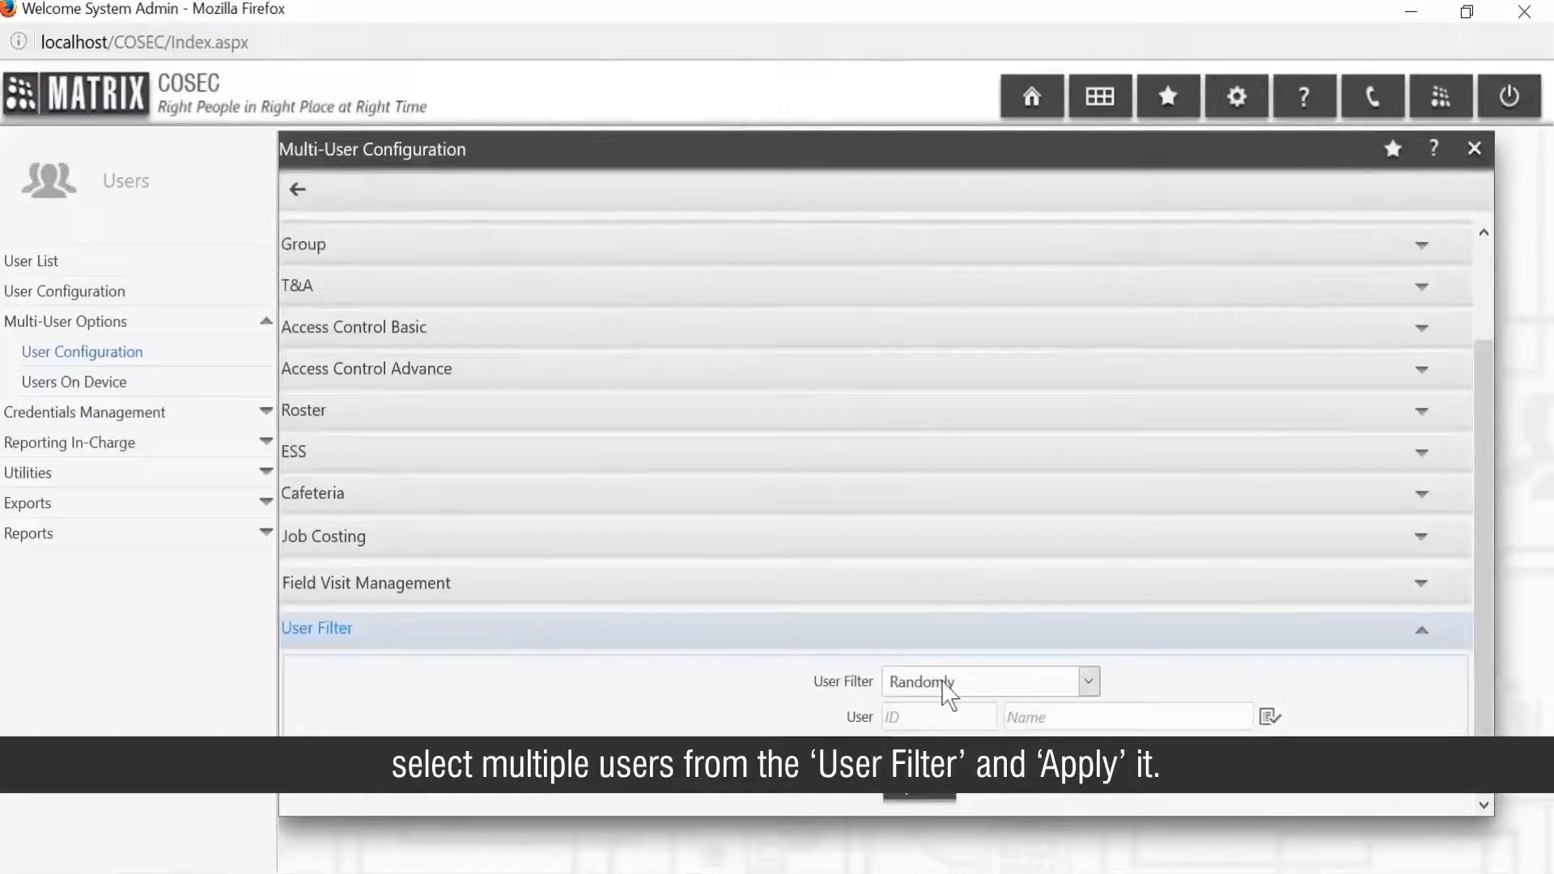
{"action": "left_click", "coordinate": [1089, 681]}
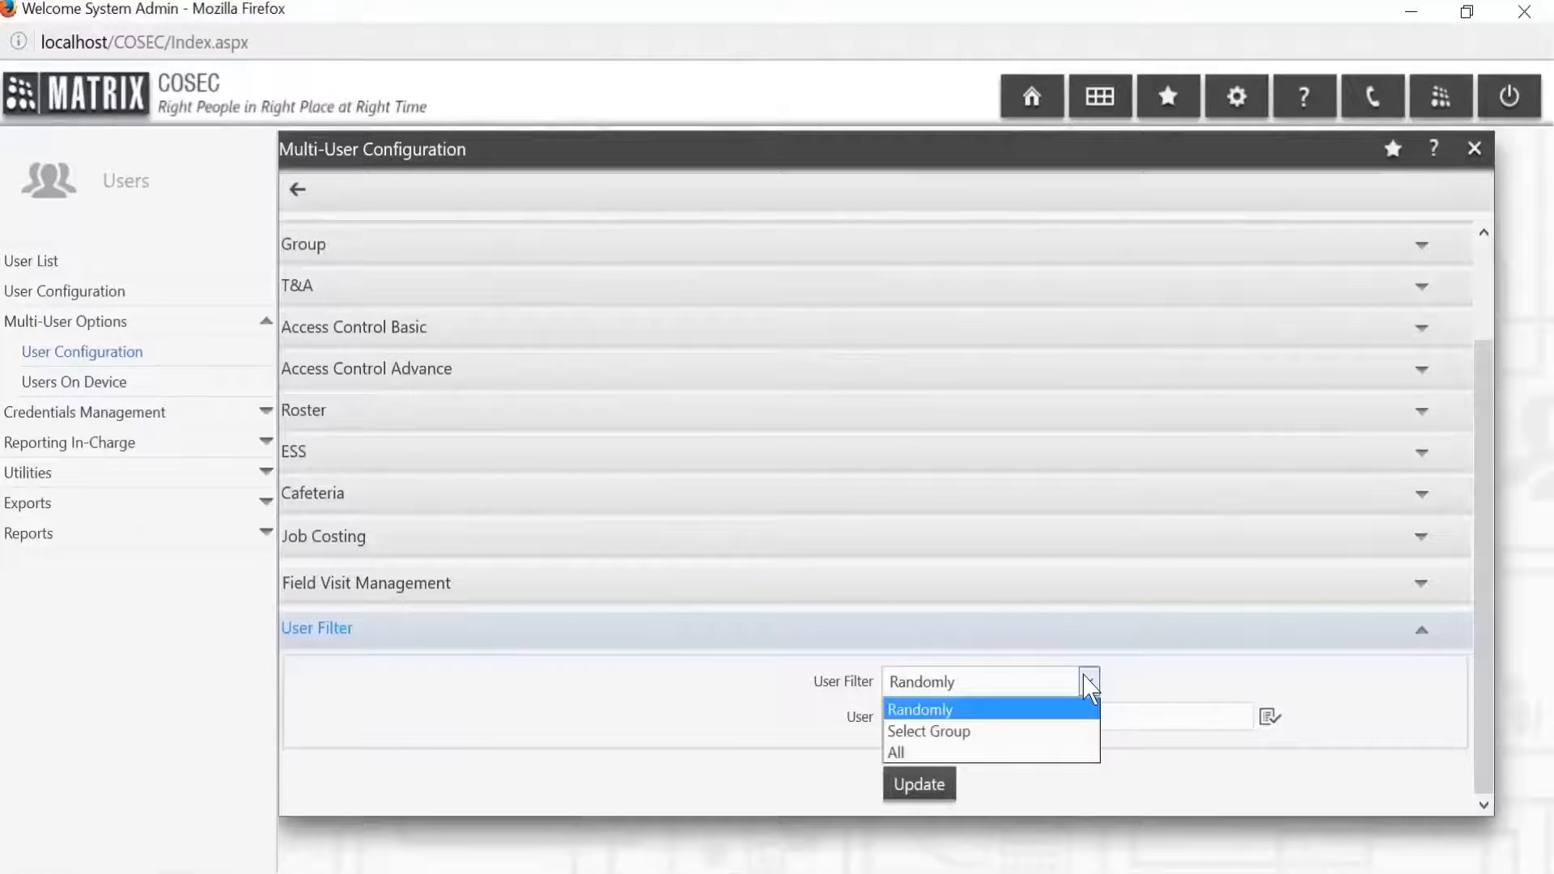
{"action": "left_click", "coordinate": [1082, 755]}
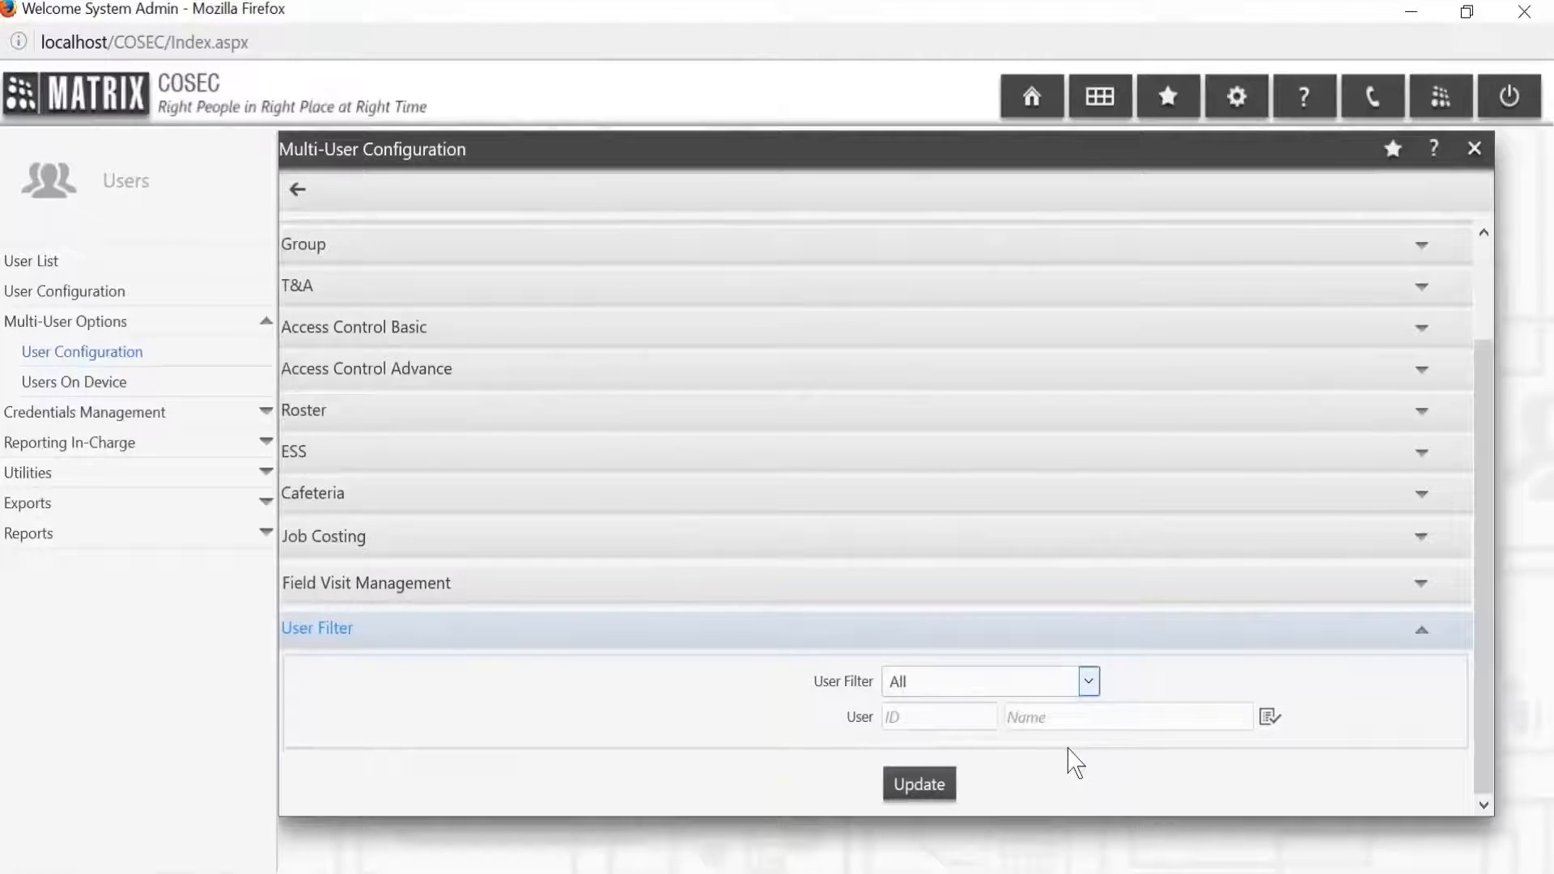
{"action": "left_click", "coordinate": [920, 784]}
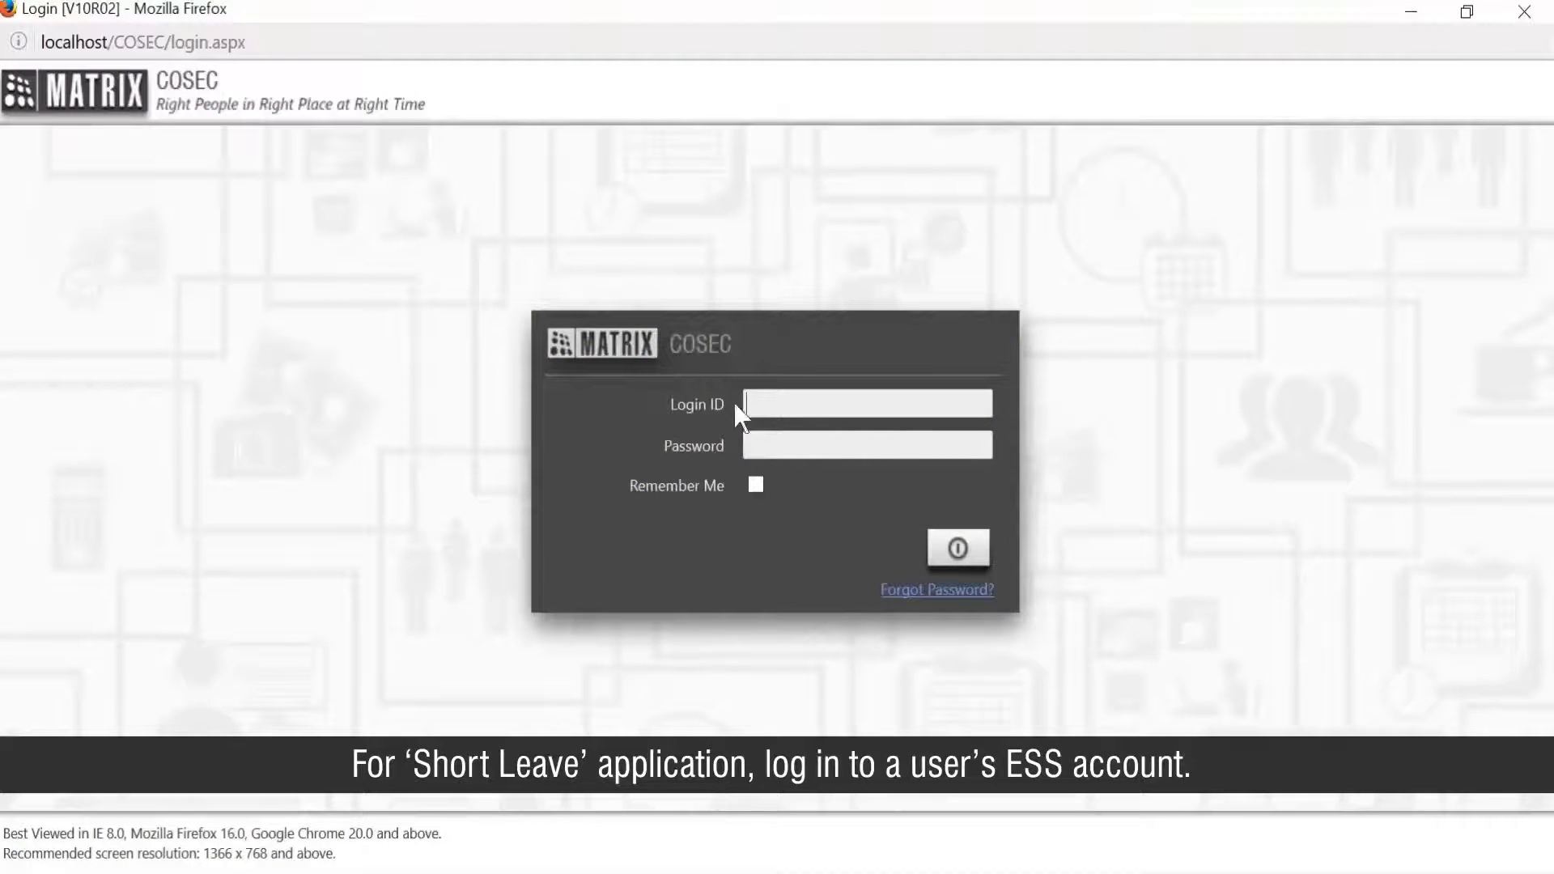
Step: Log in to the employee's ESS account with the login ID and account password
{"action": "type", "text": "1"}
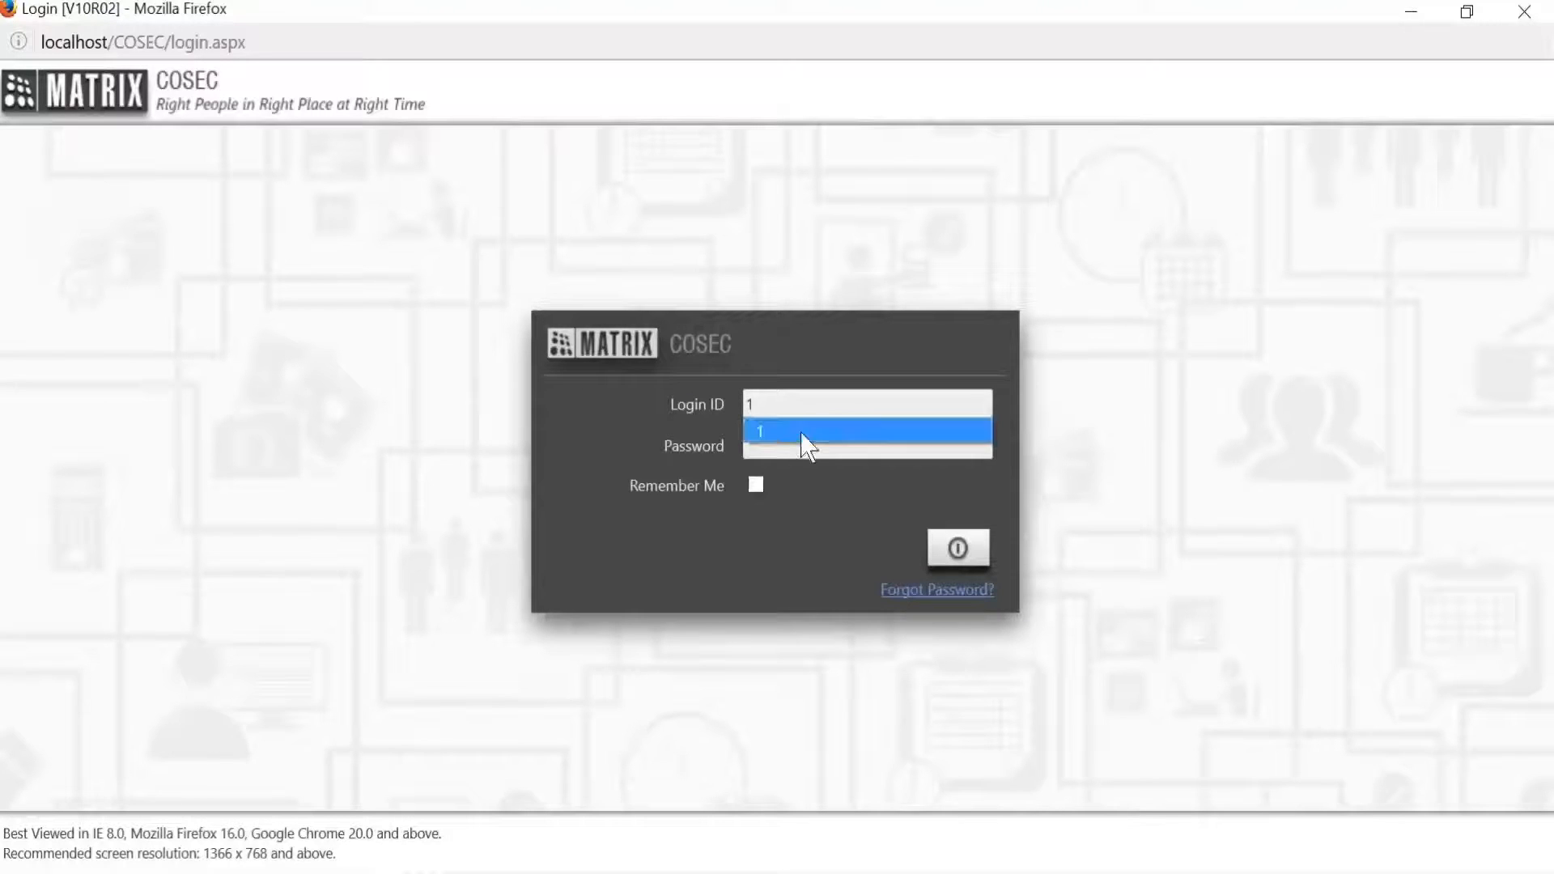
{"action": "key", "text": "Tab"}
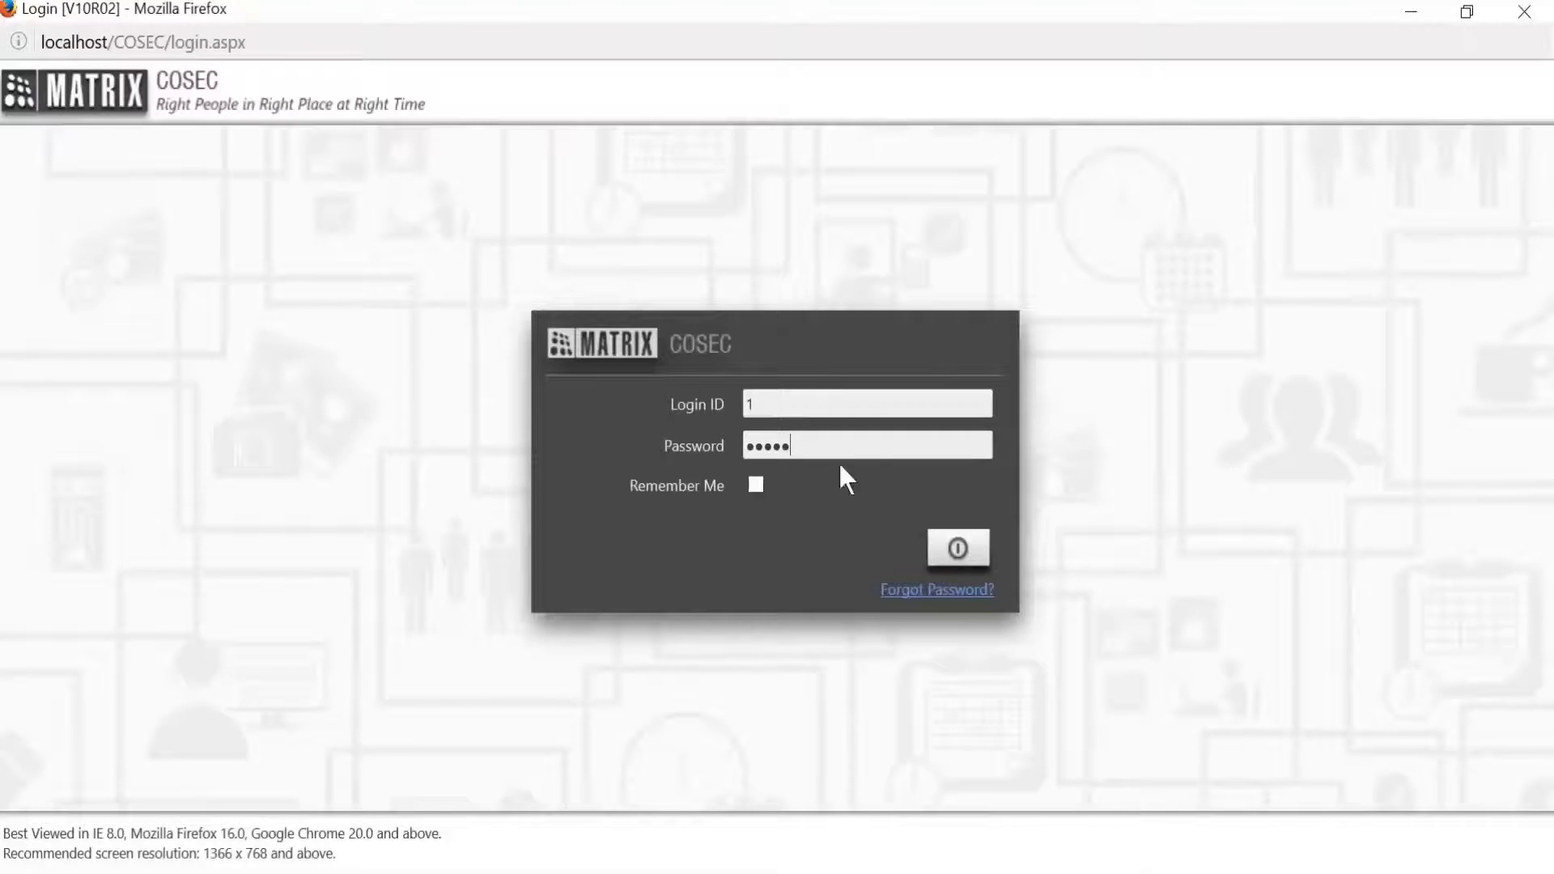
{"action": "left_click", "coordinate": [955, 549]}
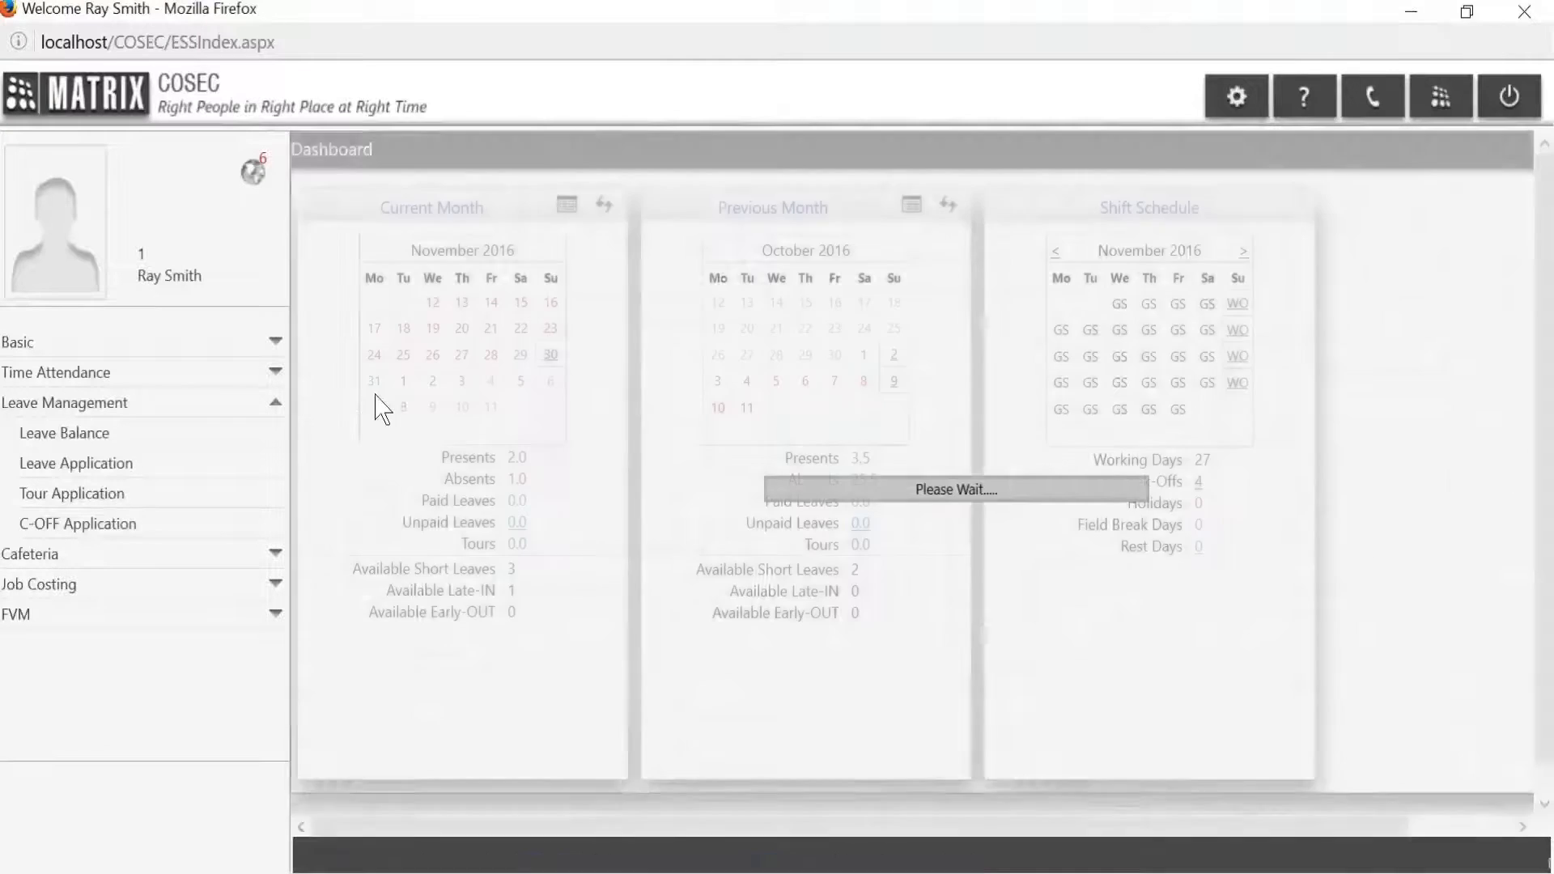
Step: Open the Short Leave/Official In-Out entry for attendance date 05/11/2016 and show its attendance details
{"action": "left_click", "coordinate": [241, 376]}
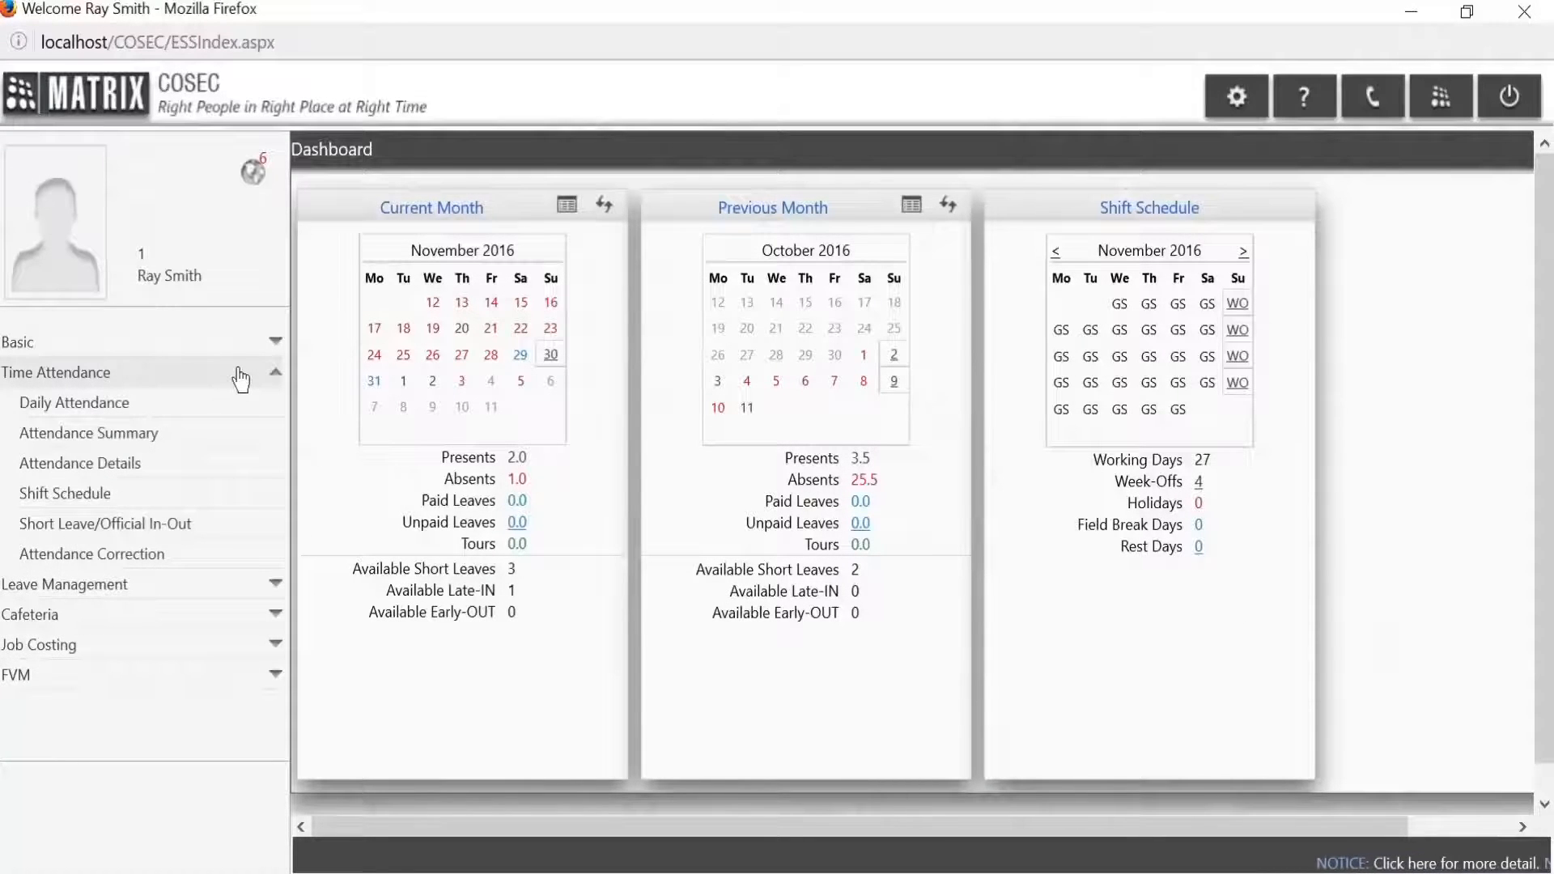
{"action": "left_click", "coordinate": [170, 524]}
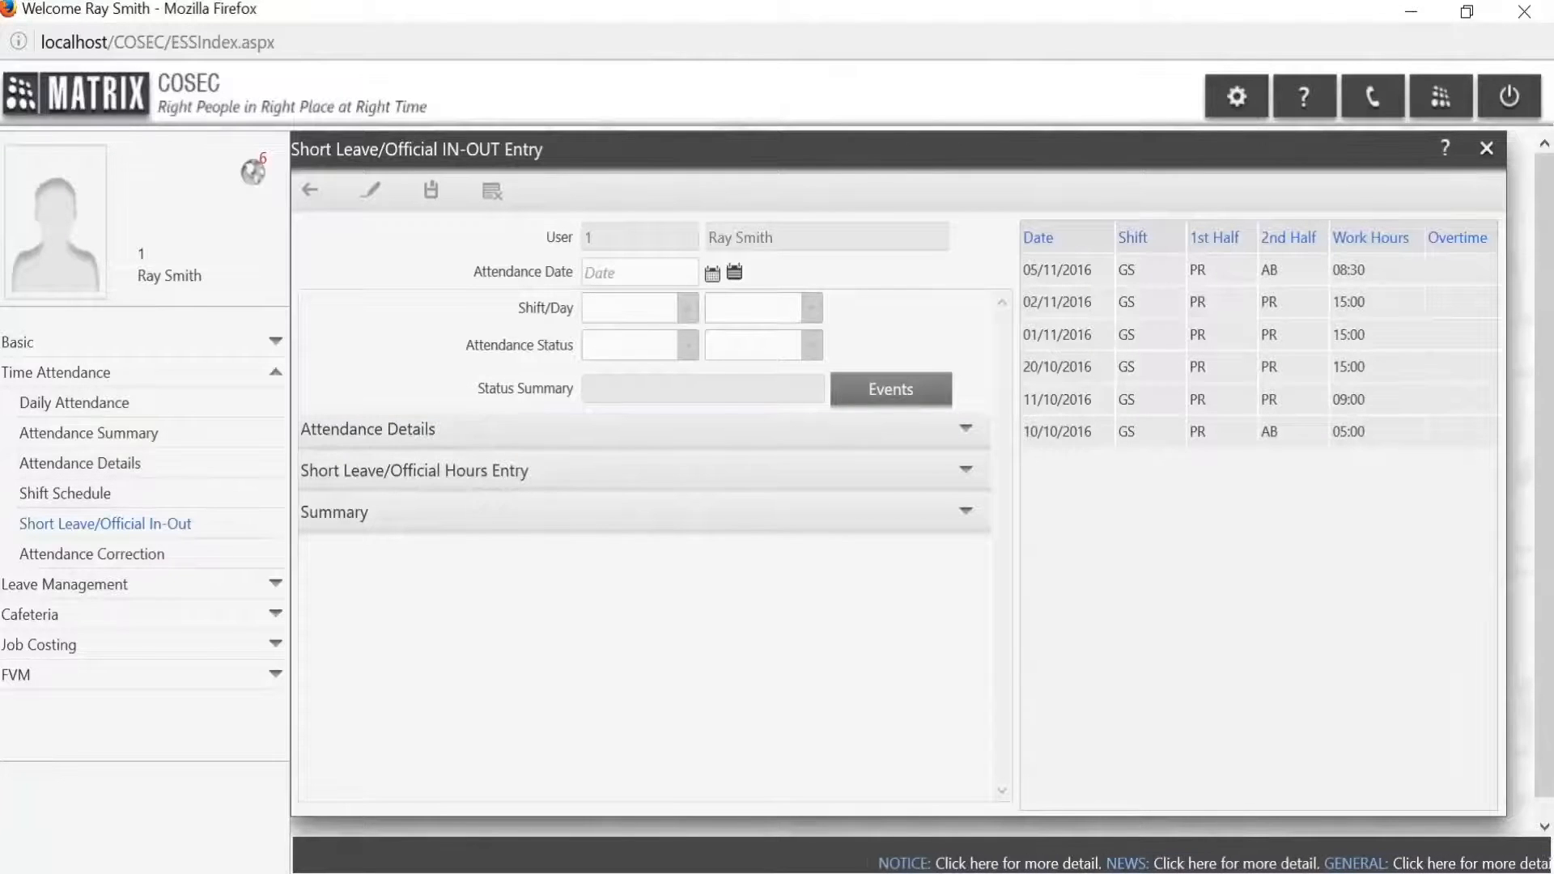
{"action": "left_click", "coordinate": [713, 274]}
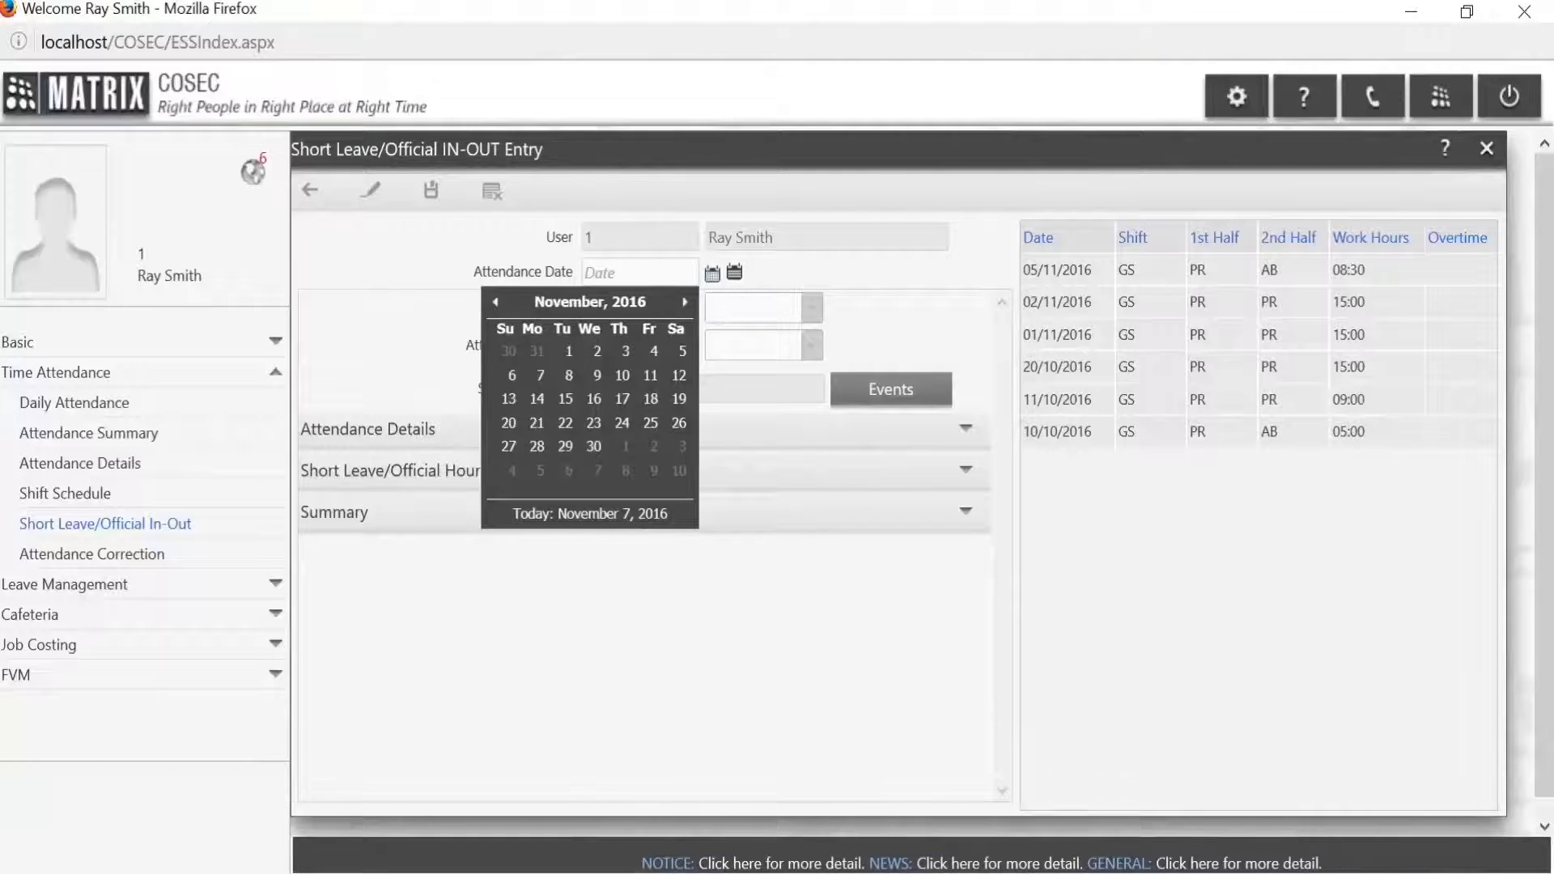
{"action": "left_click", "coordinate": [688, 353]}
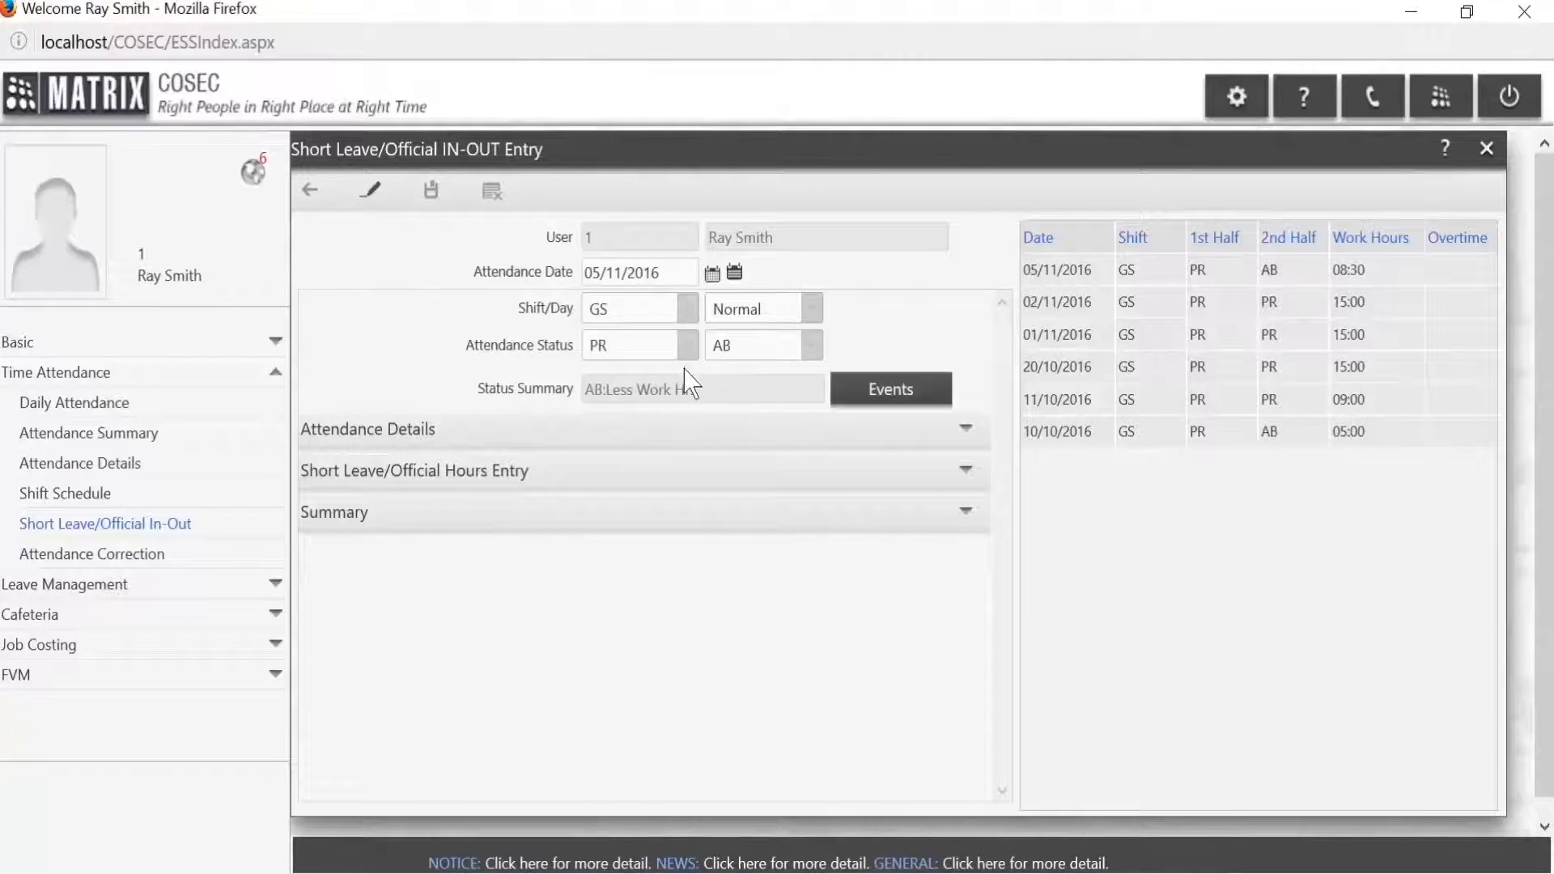
{"action": "left_click", "coordinate": [691, 429]}
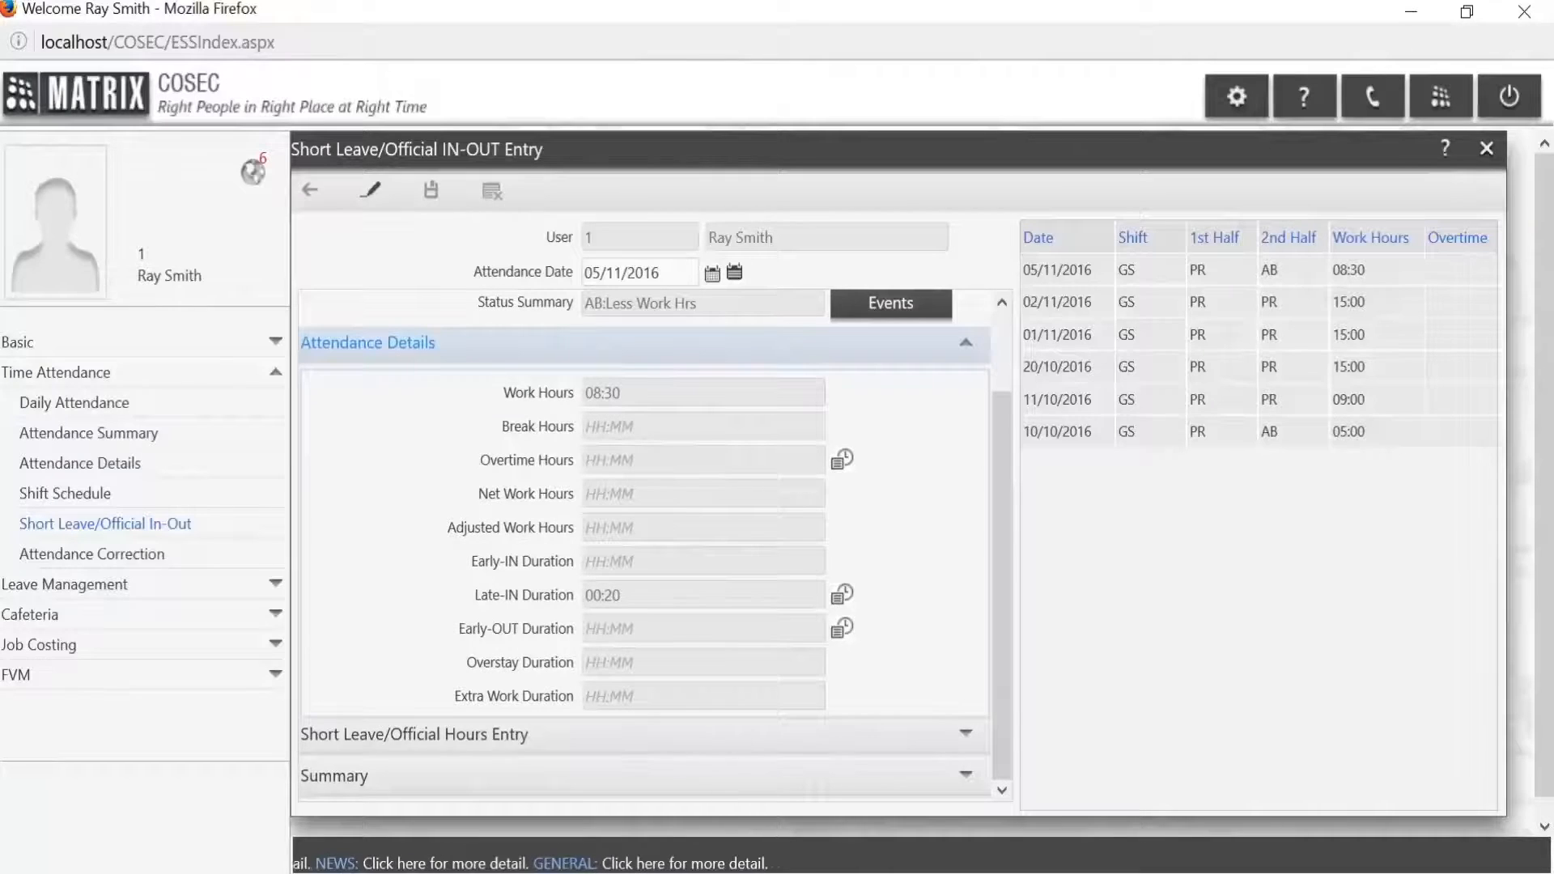
Step: Set the special function of the 09:30 IN punch to ShortLeave In, save the short leave entry, and log out
{"action": "left_click", "coordinate": [671, 737]}
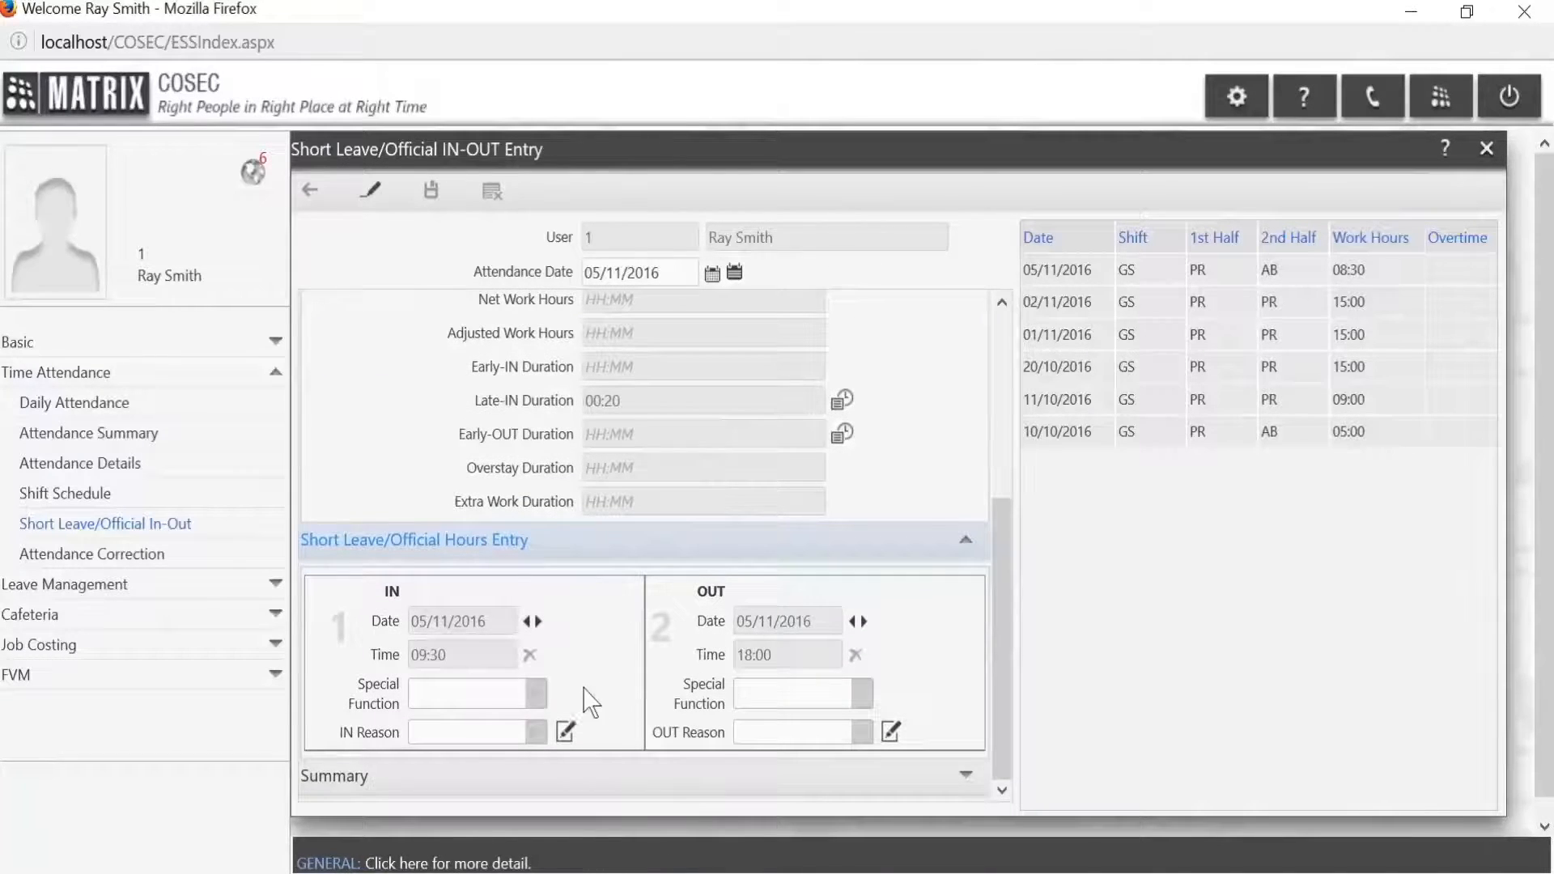
{"action": "left_click", "coordinate": [373, 194]}
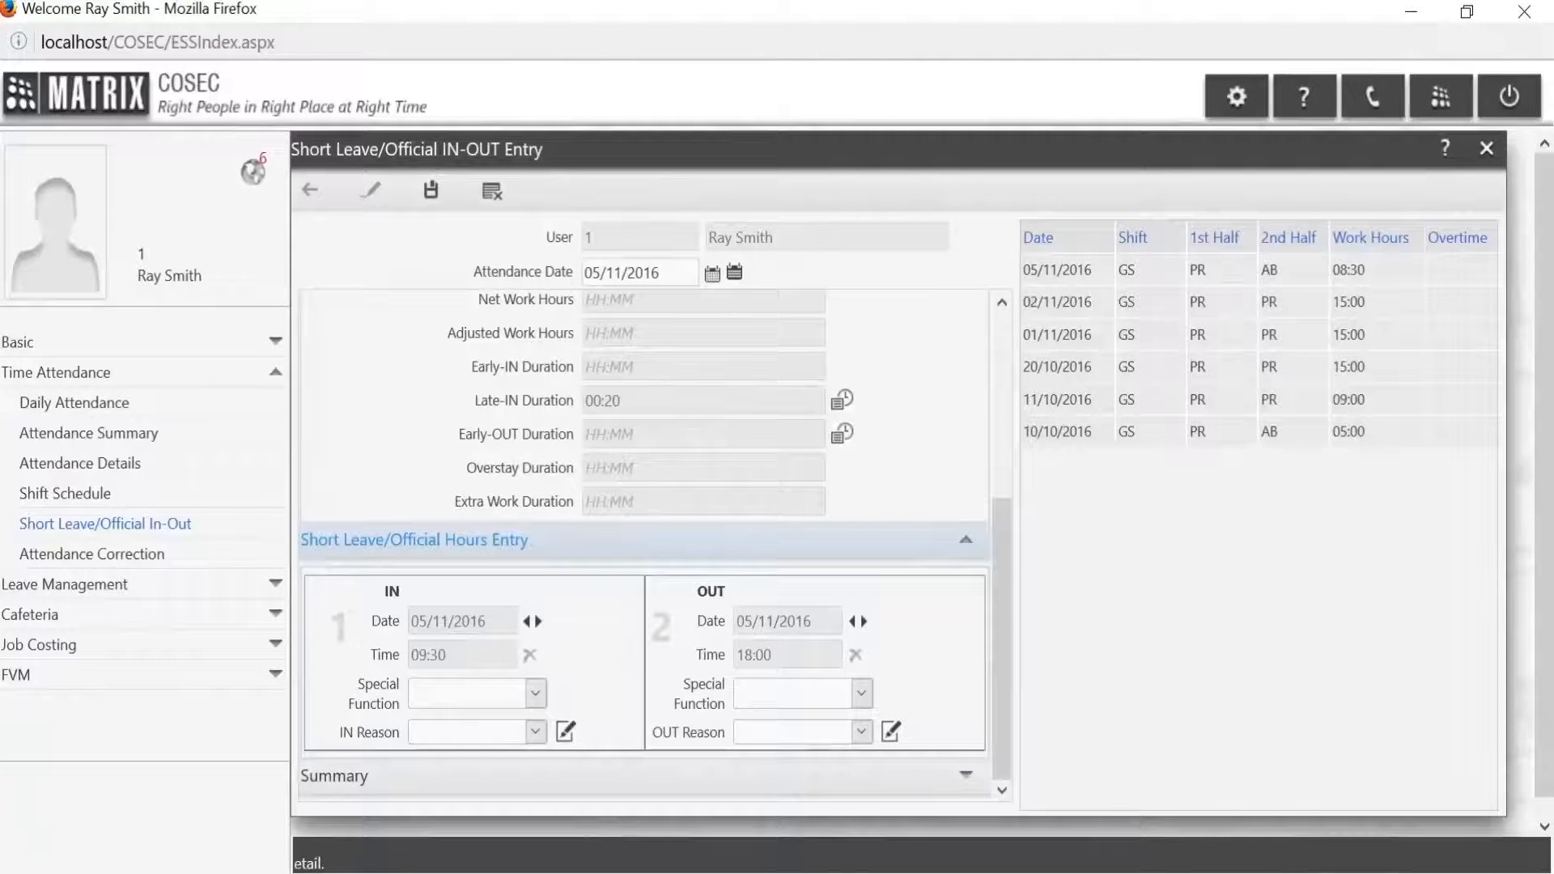
{"action": "left_click", "coordinate": [535, 694]}
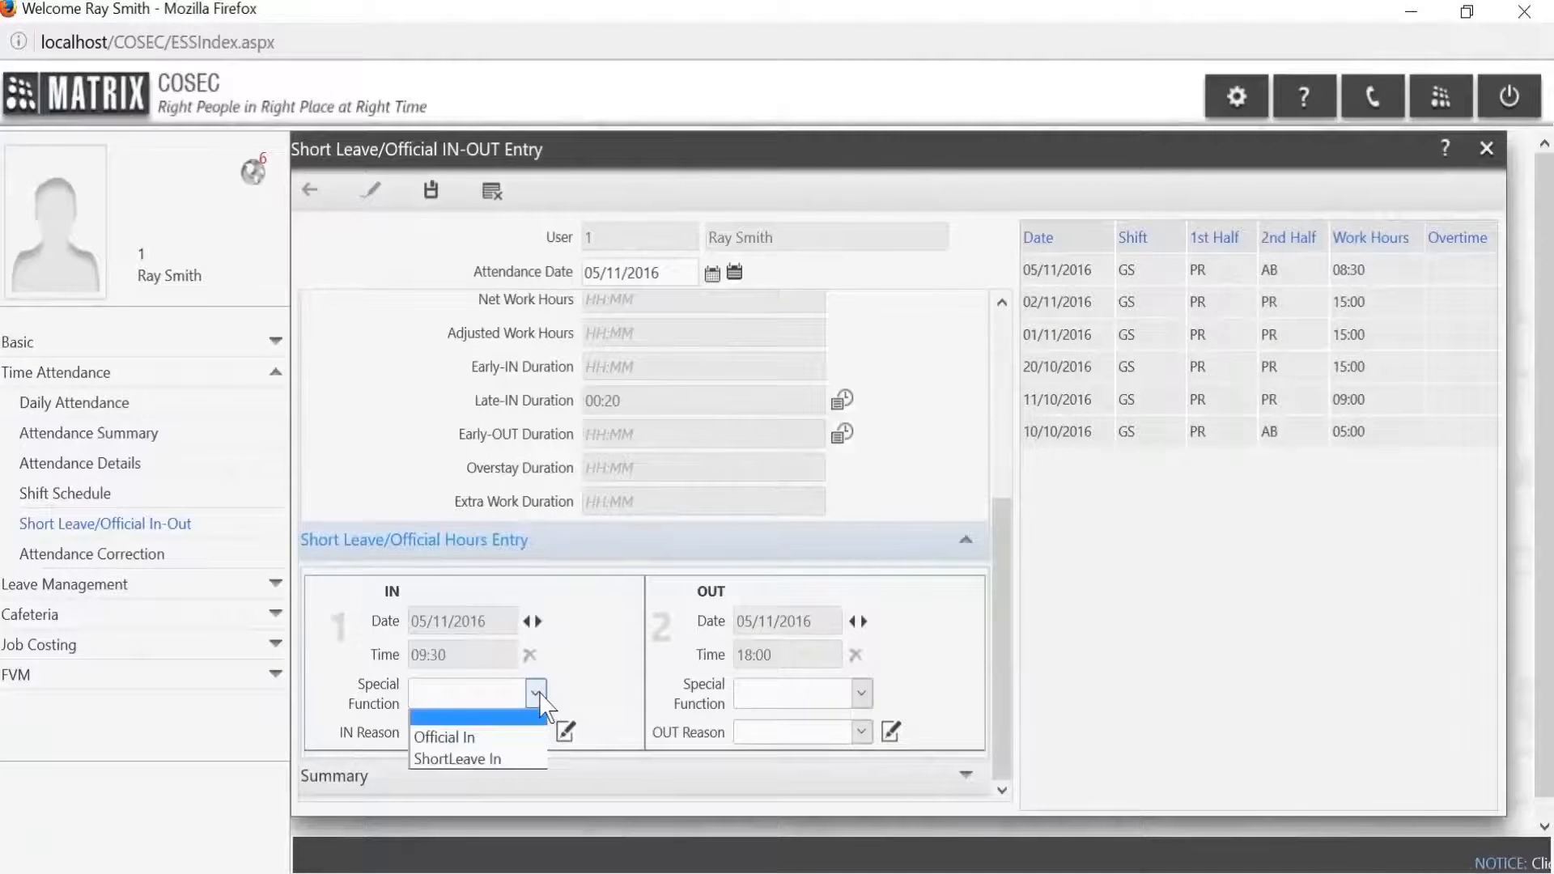
{"action": "left_click", "coordinate": [513, 758]}
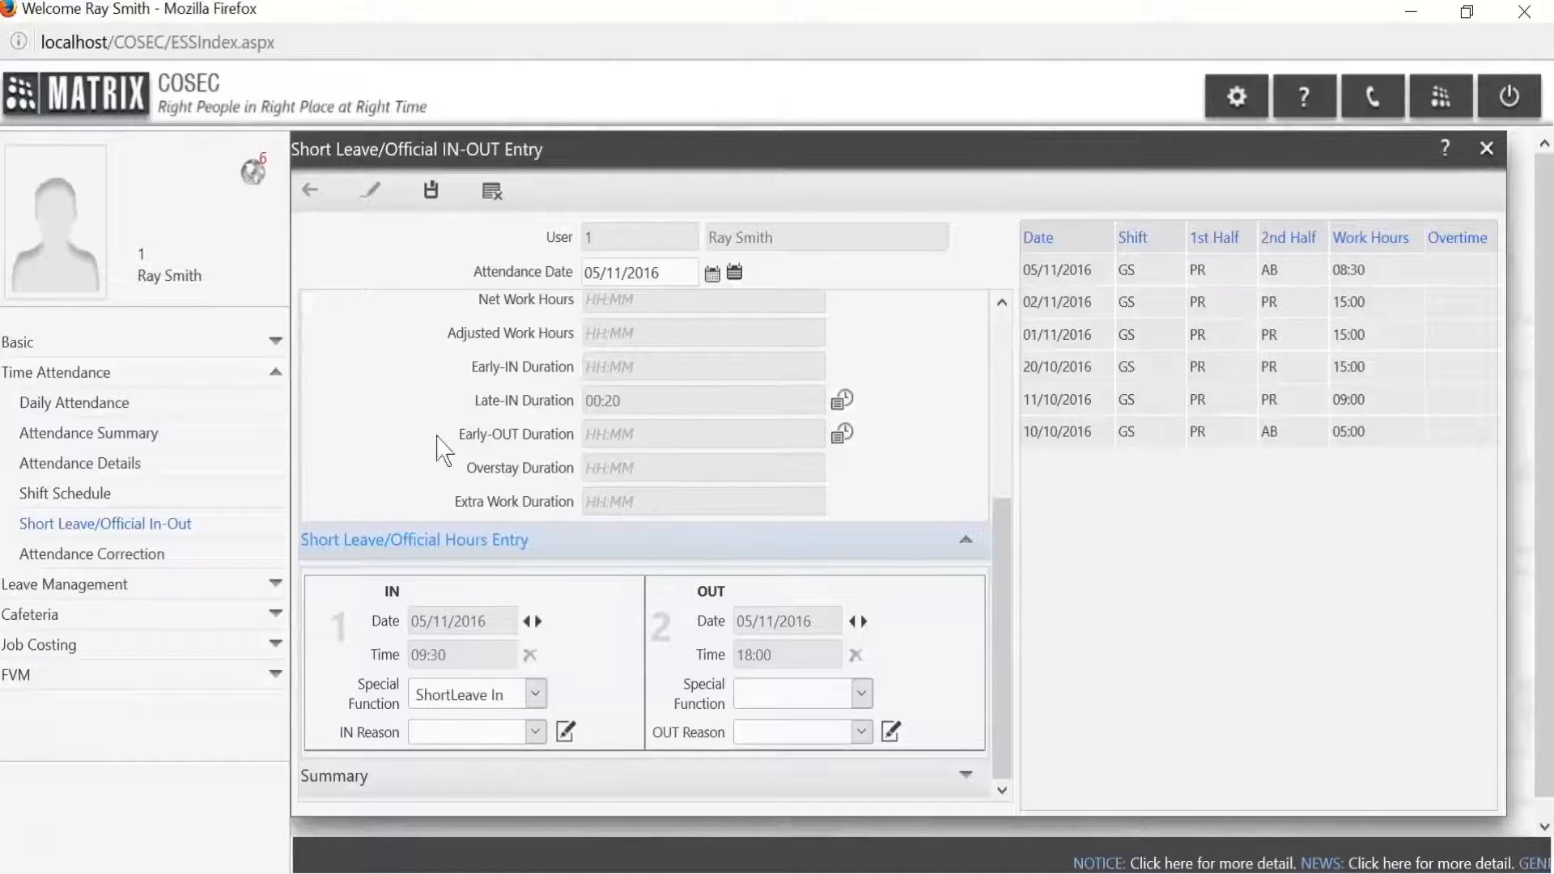
{"action": "left_click", "coordinate": [430, 191]}
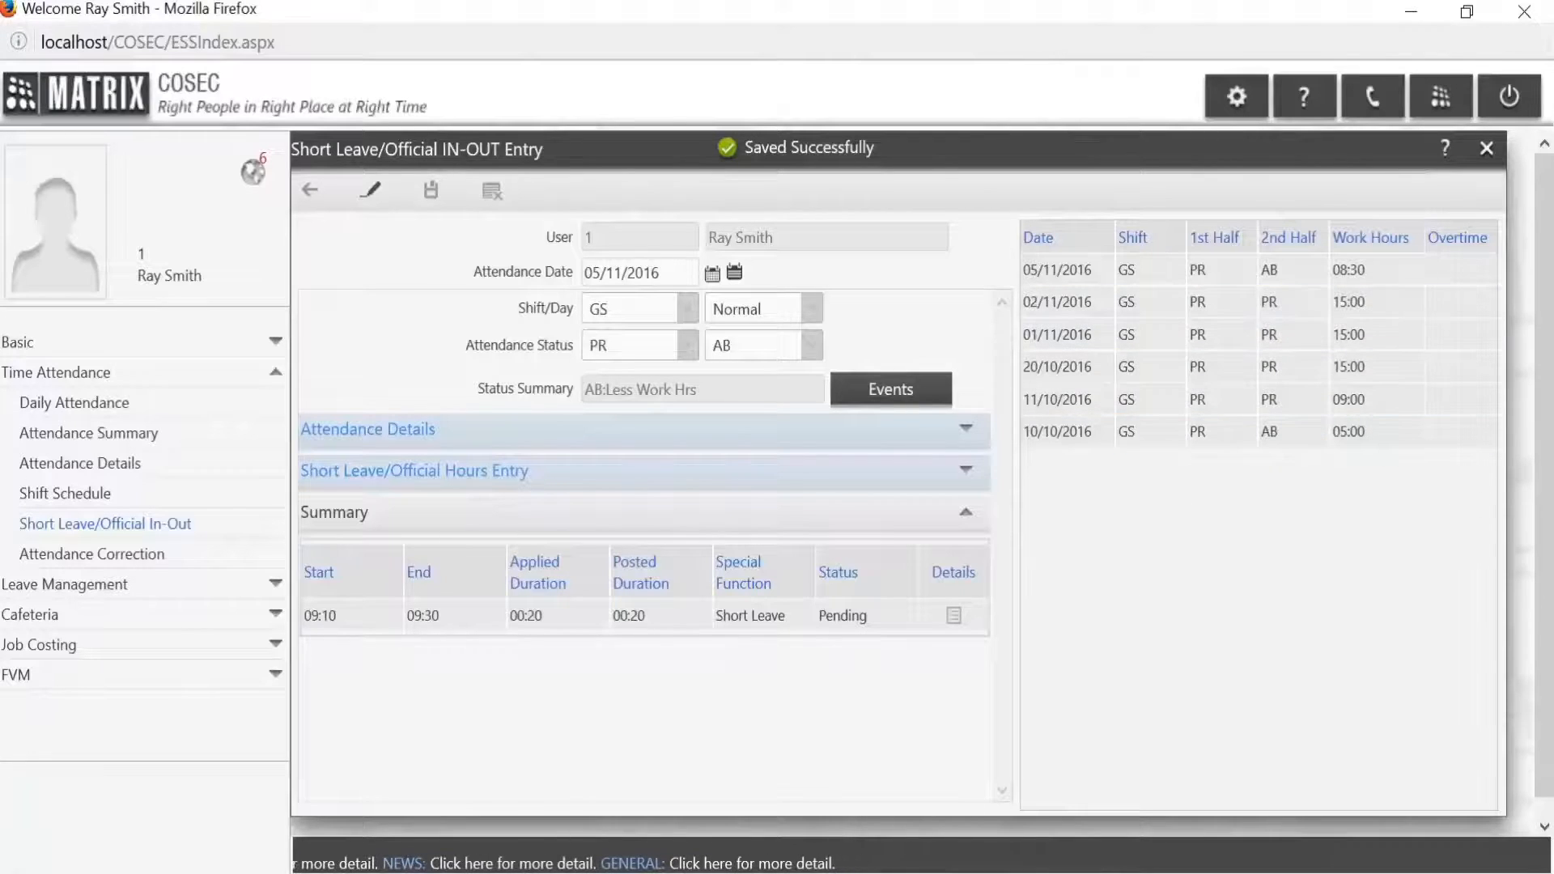
{"action": "left_click", "coordinate": [1507, 99]}
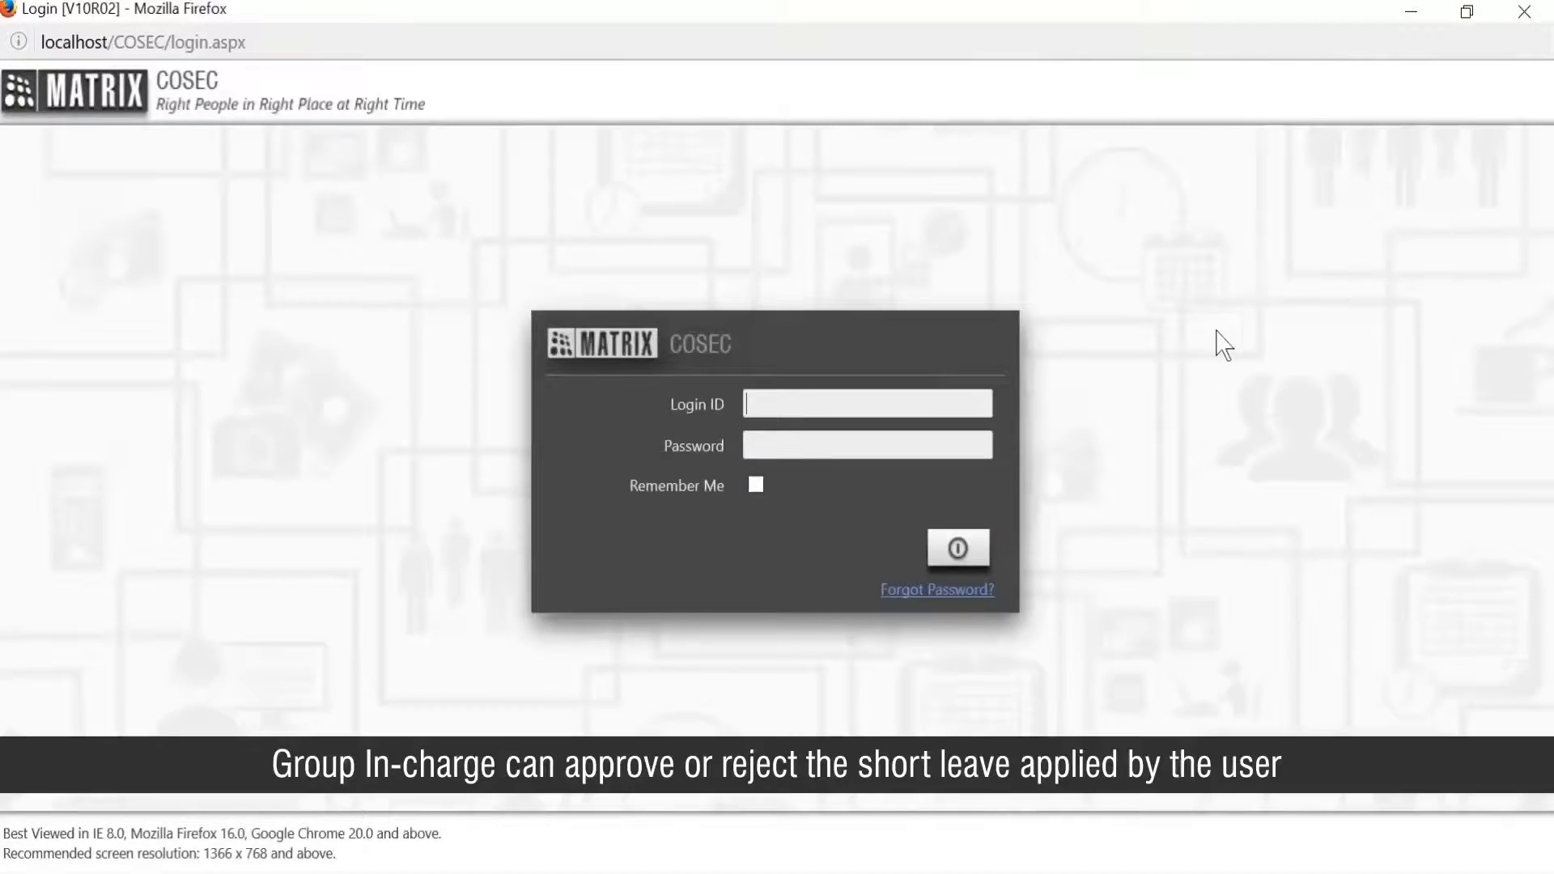
Step: Log in to the group in-charge's ESS account with the login ID and account password
{"action": "type", "text": "5"}
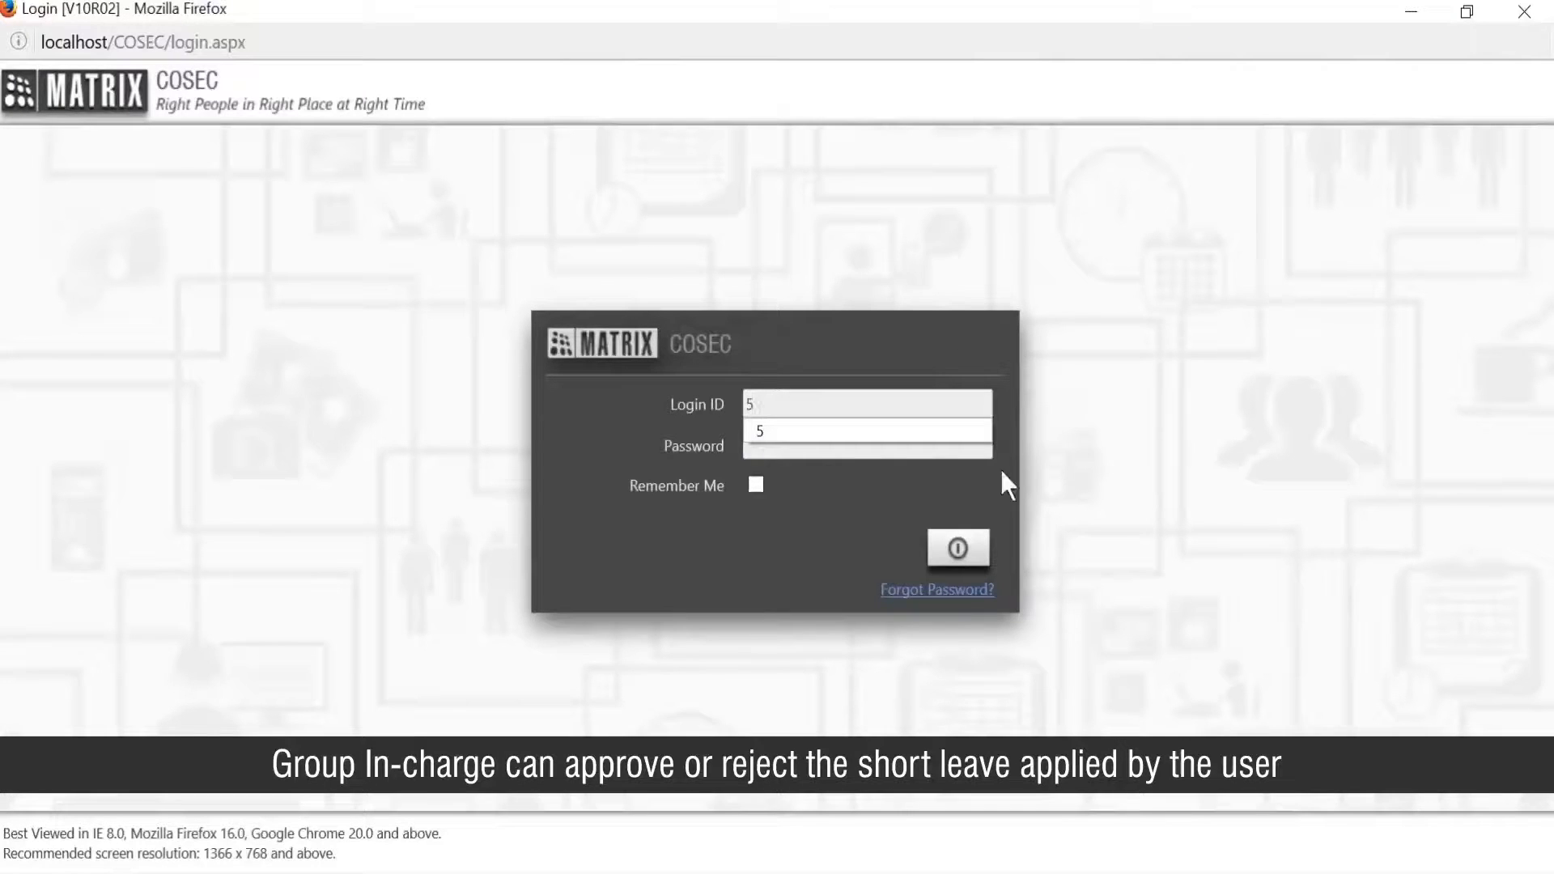
{"action": "key", "text": "Tab"}
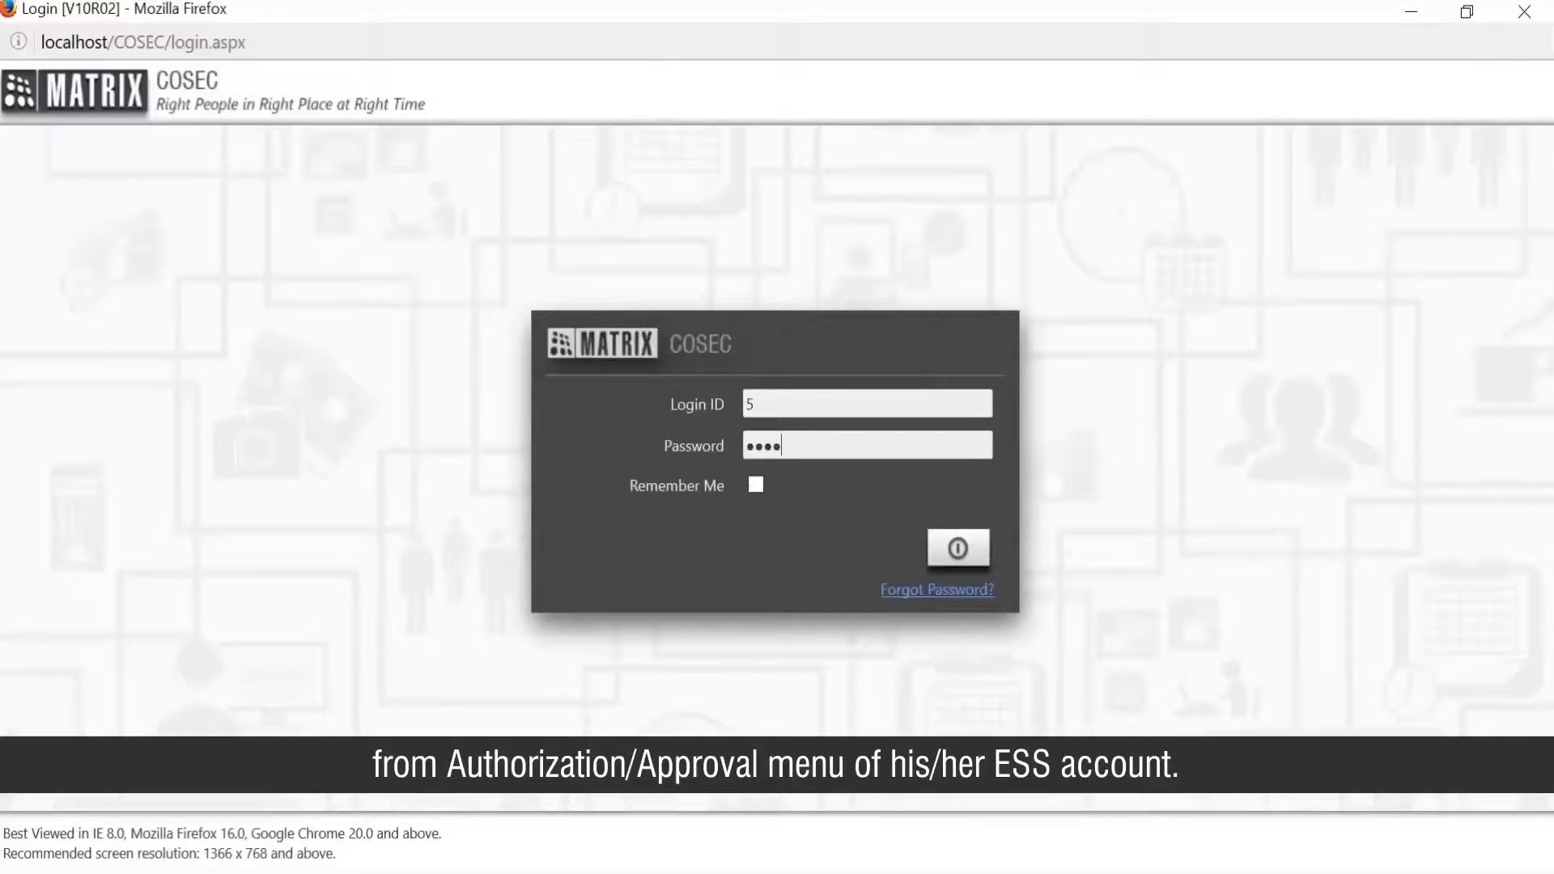
{"action": "left_click", "coordinate": [962, 550]}
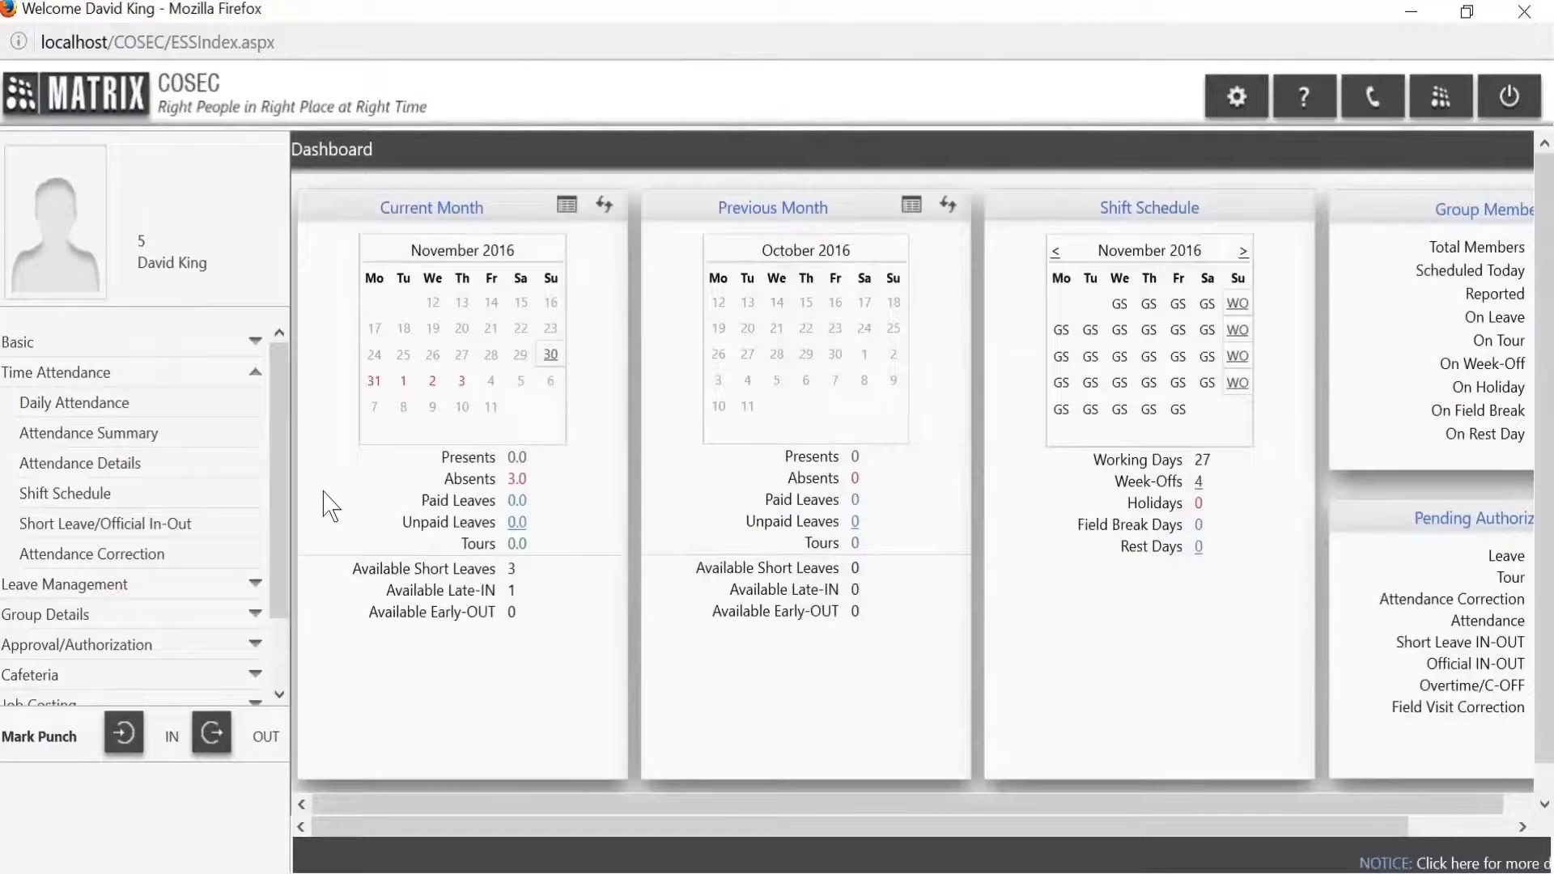
Step: Open the in-charge's Short Leave/Official In-Out Authorization page and set the period's start date to 01/11/2016
{"action": "left_click", "coordinate": [160, 654]}
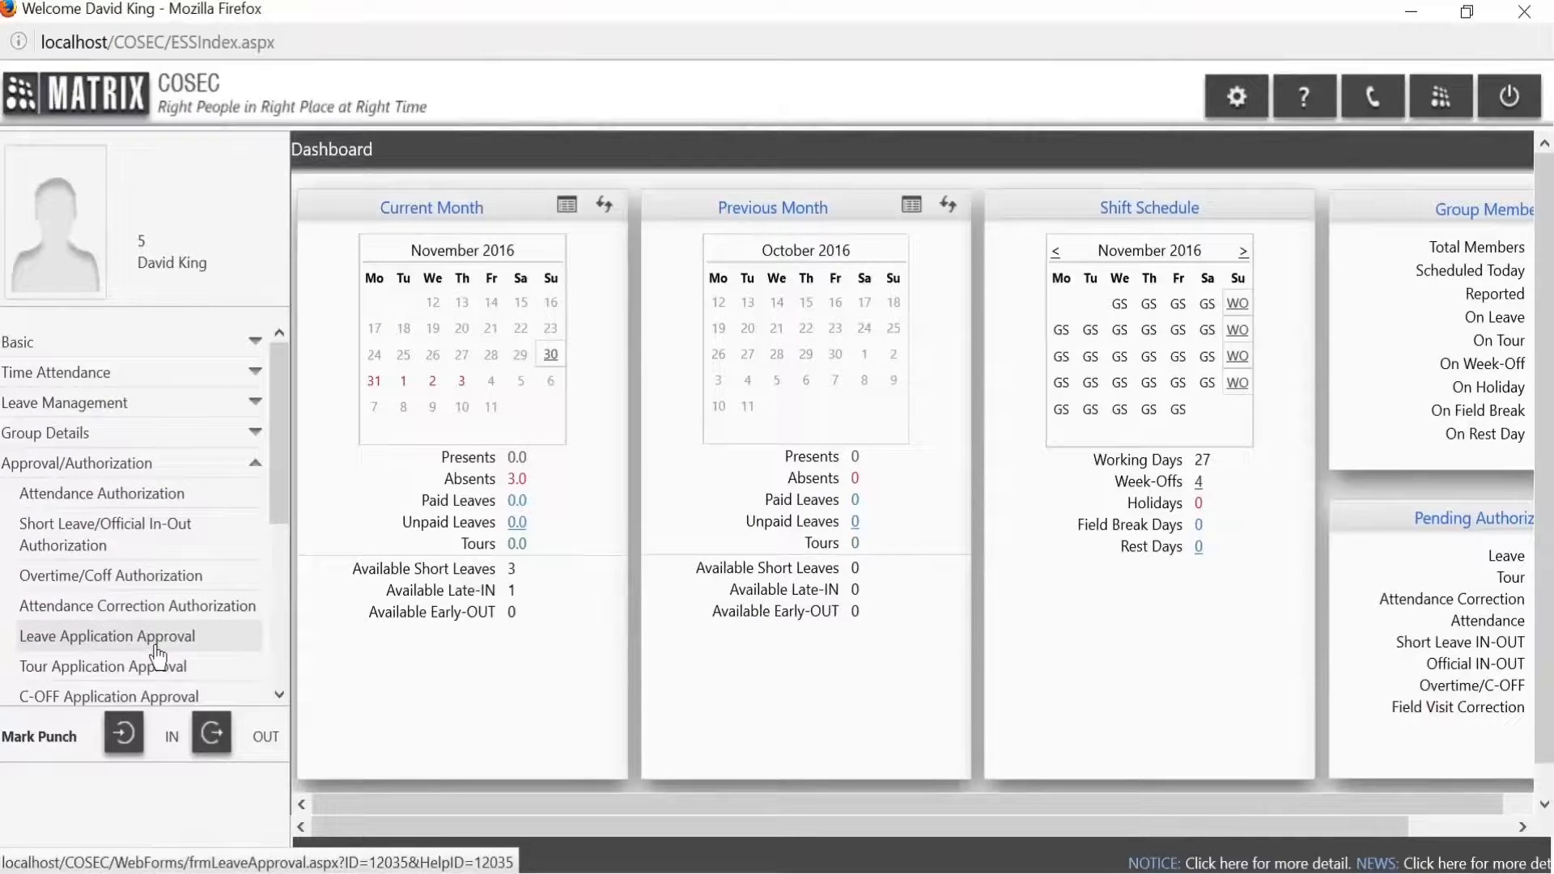
{"action": "left_click", "coordinate": [97, 539]}
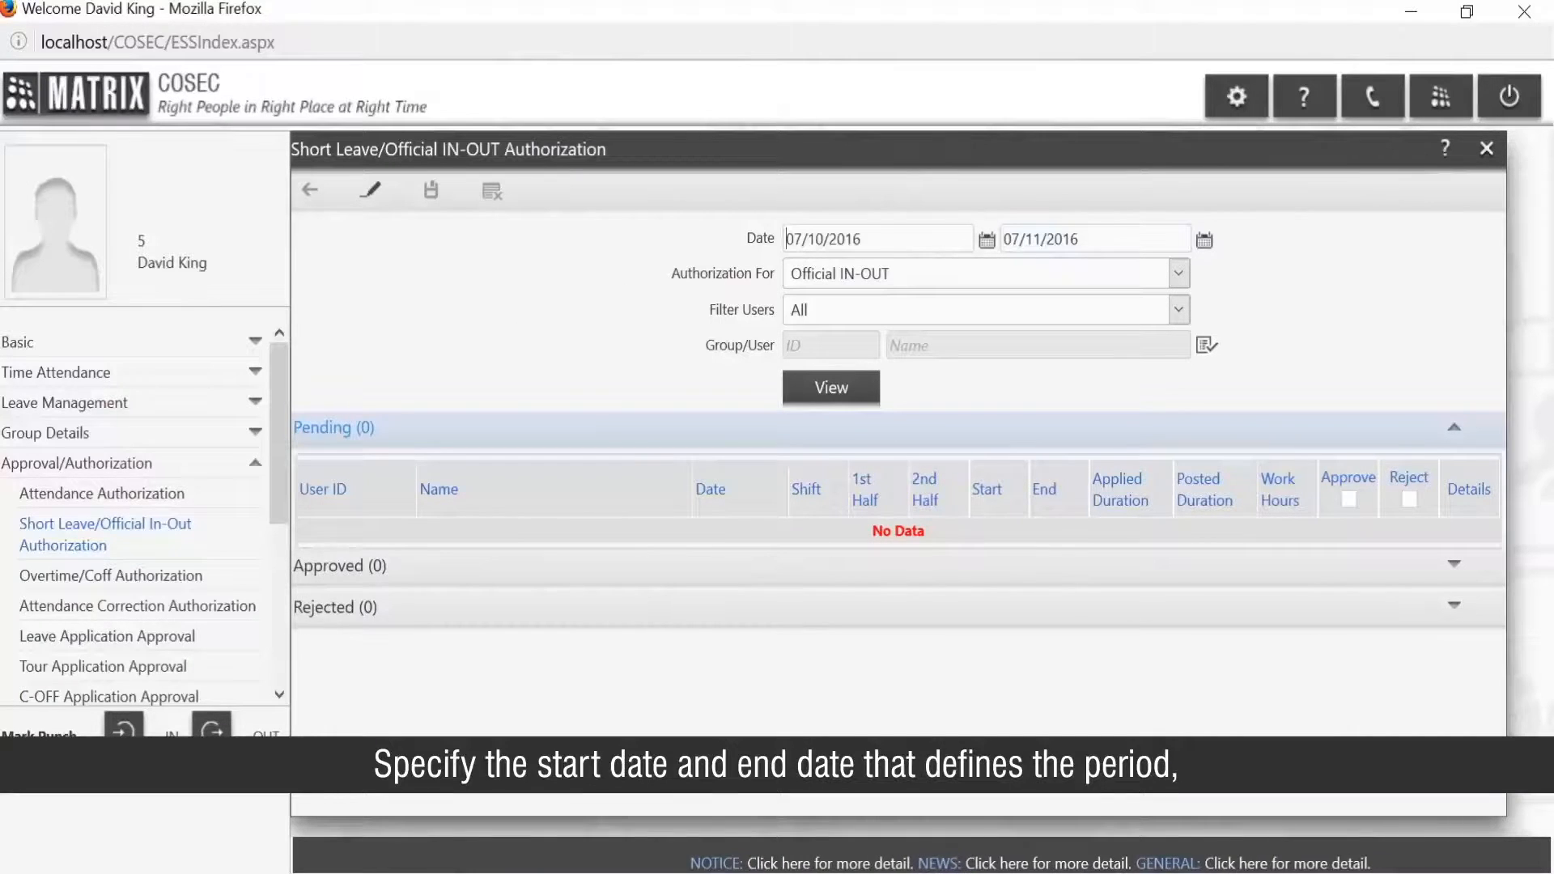
{"action": "left_click", "coordinate": [986, 242]}
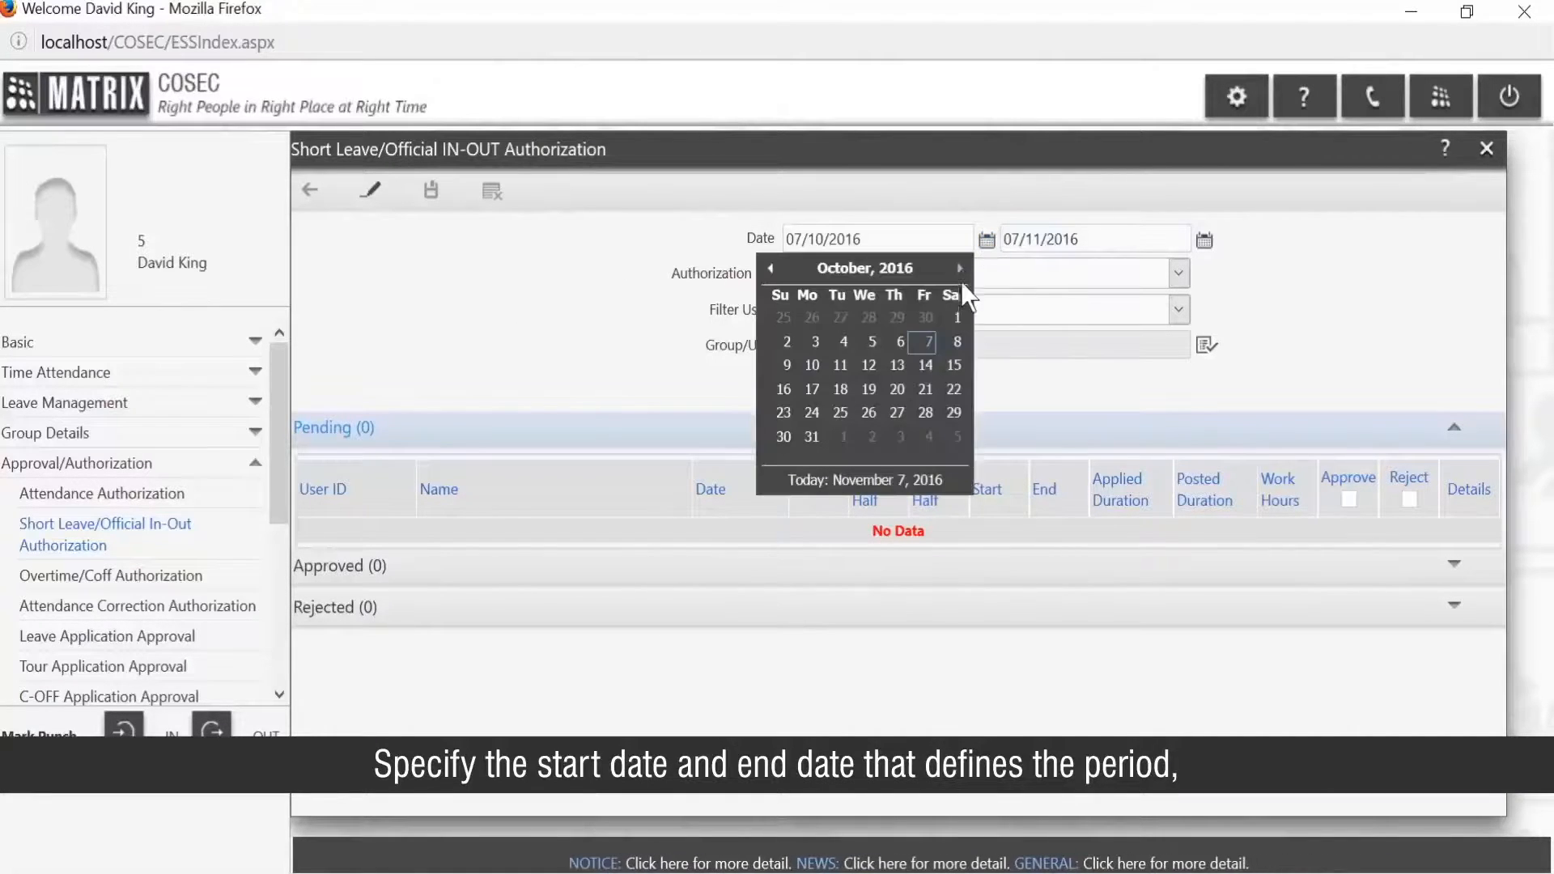
{"action": "left_click", "coordinate": [960, 271]}
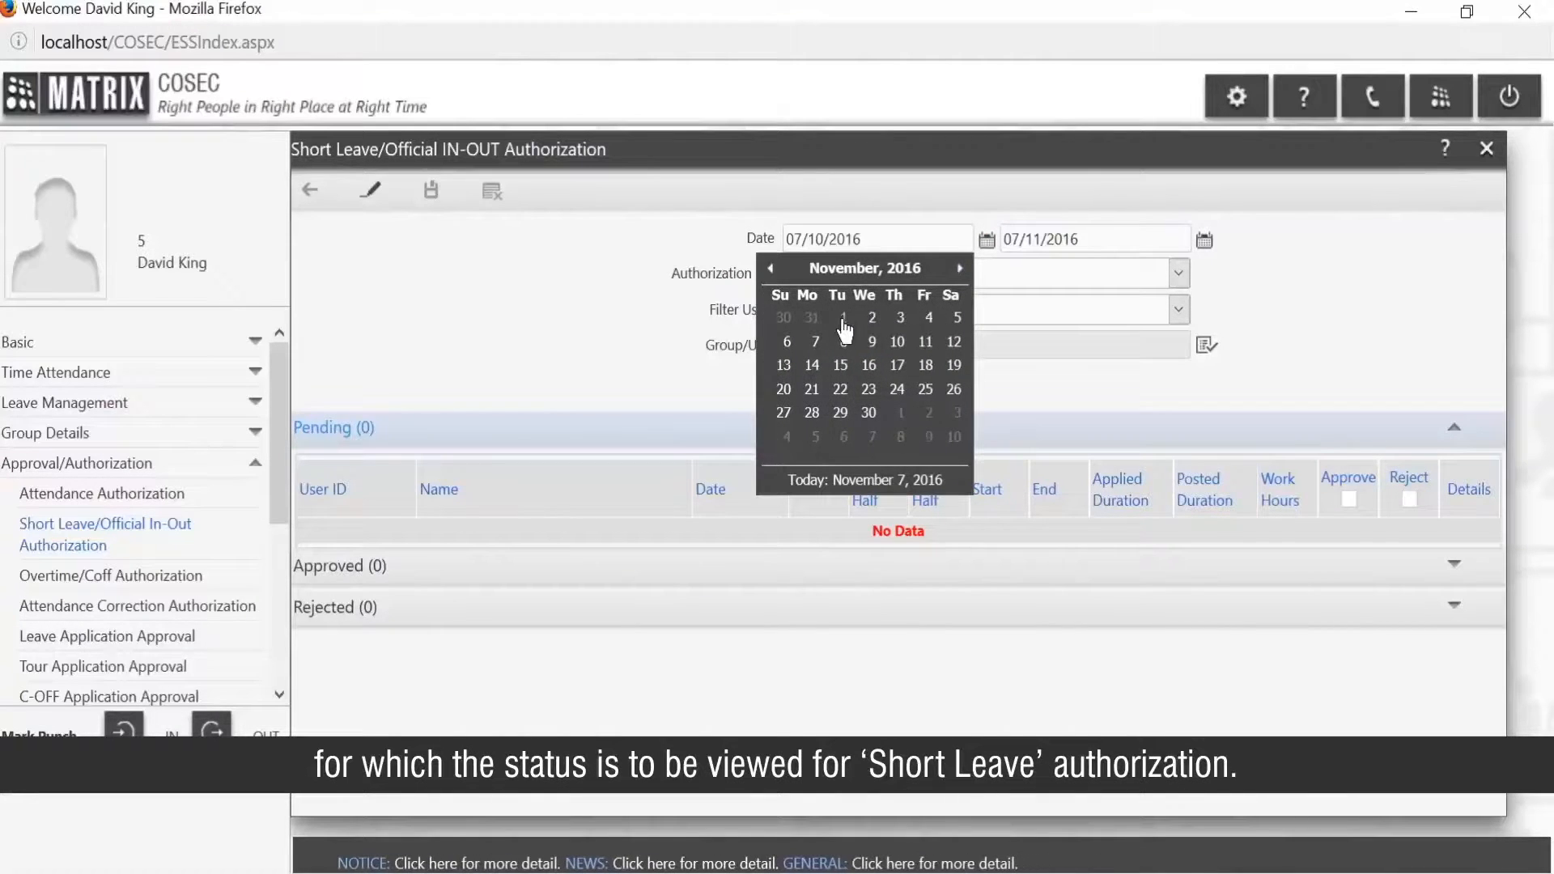
{"action": "left_click", "coordinate": [850, 316]}
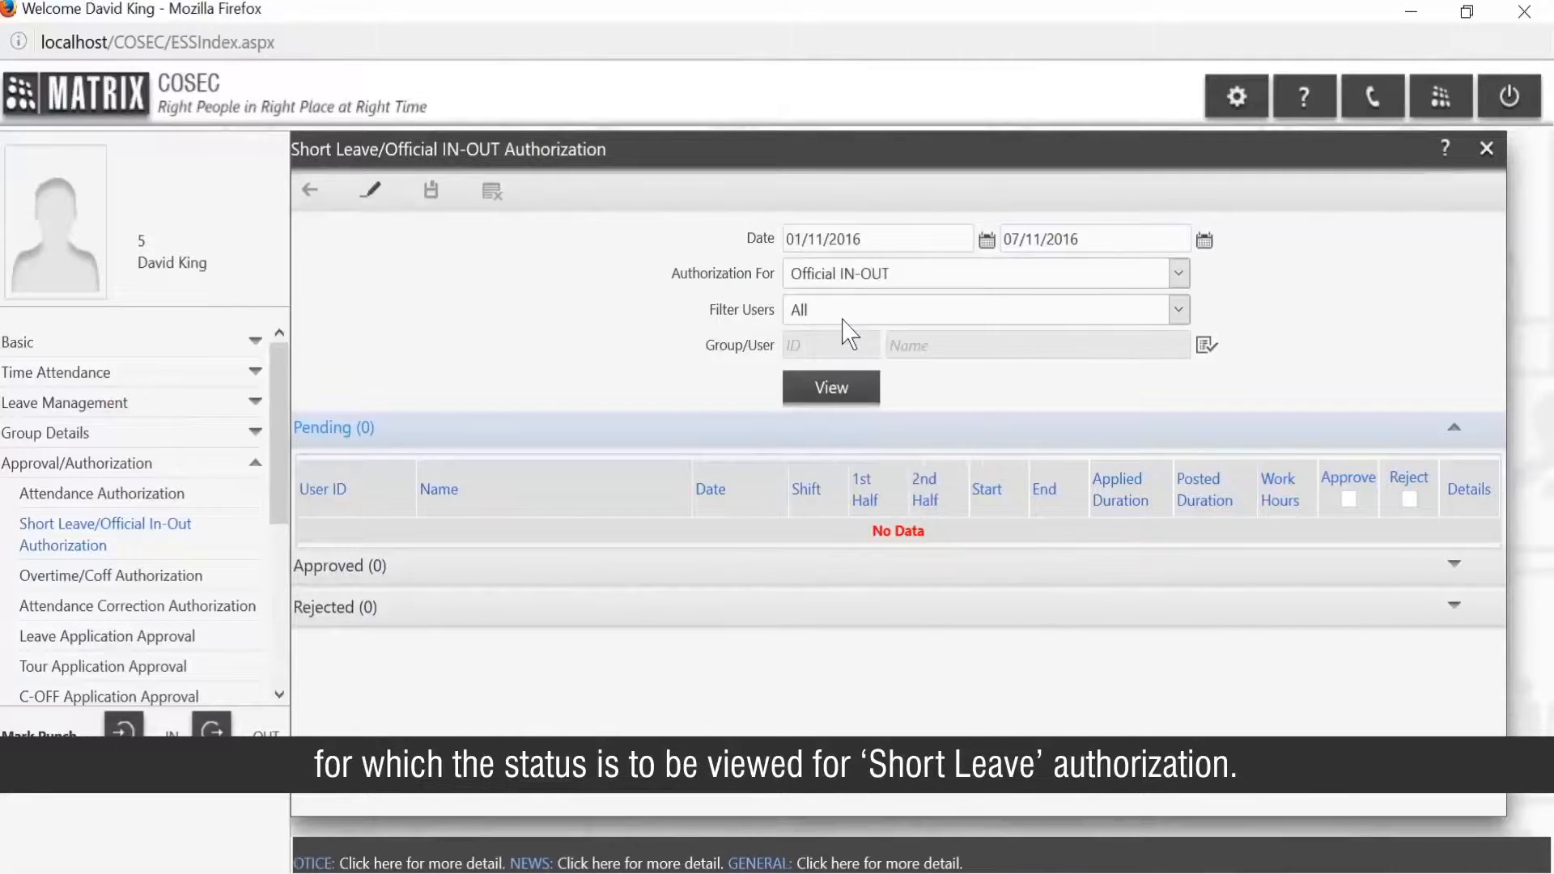
Step: Set Authorization For to Short Leave and view the matching entries for all users
{"action": "left_click", "coordinate": [1178, 281]}
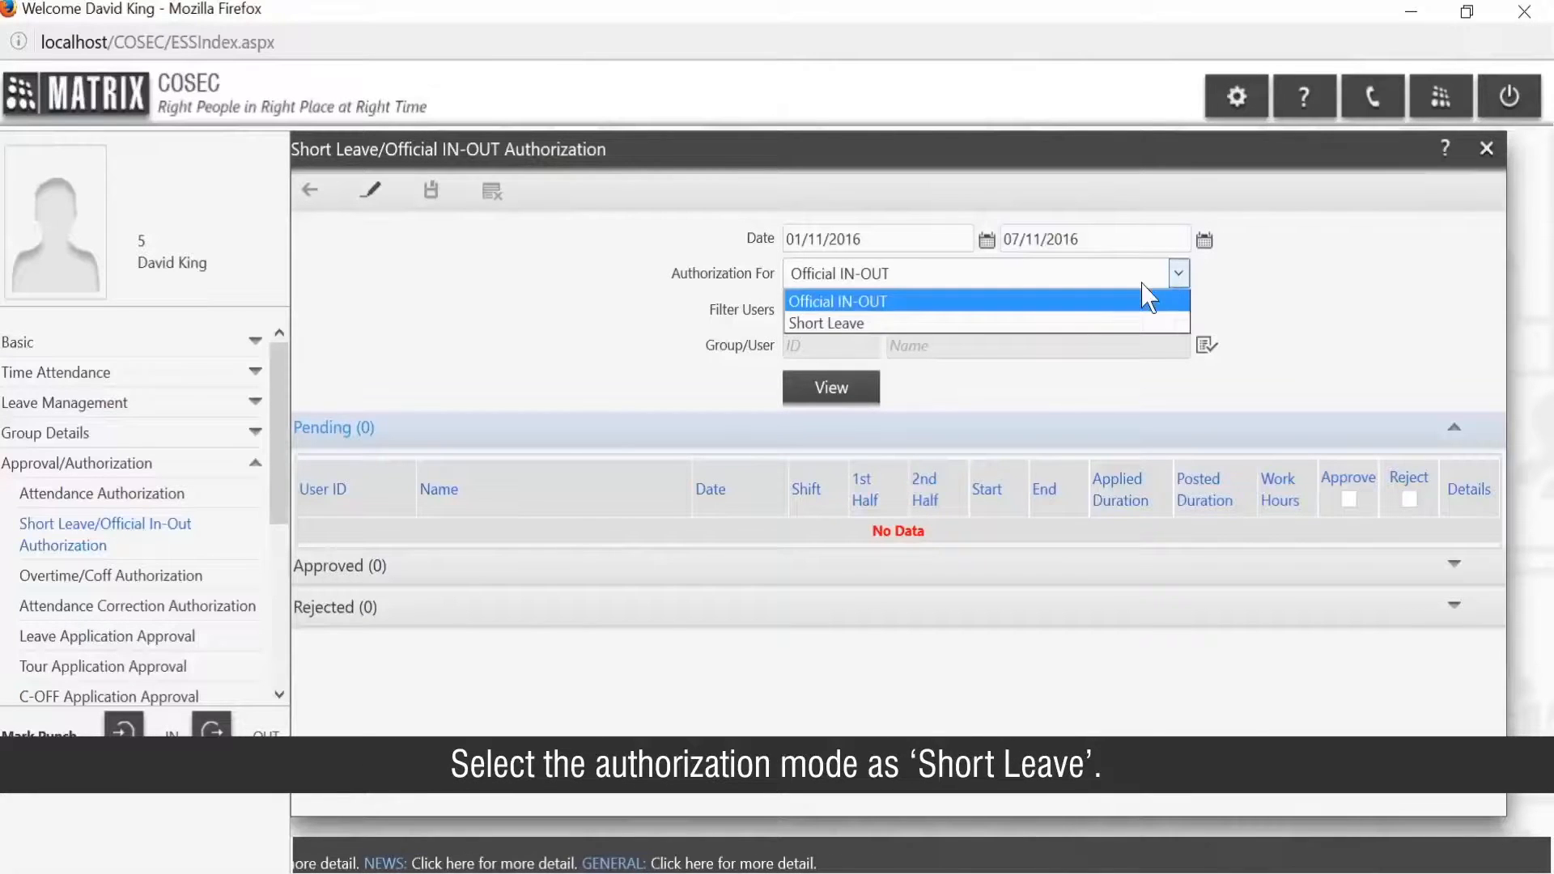
{"action": "left_click", "coordinate": [1089, 320]}
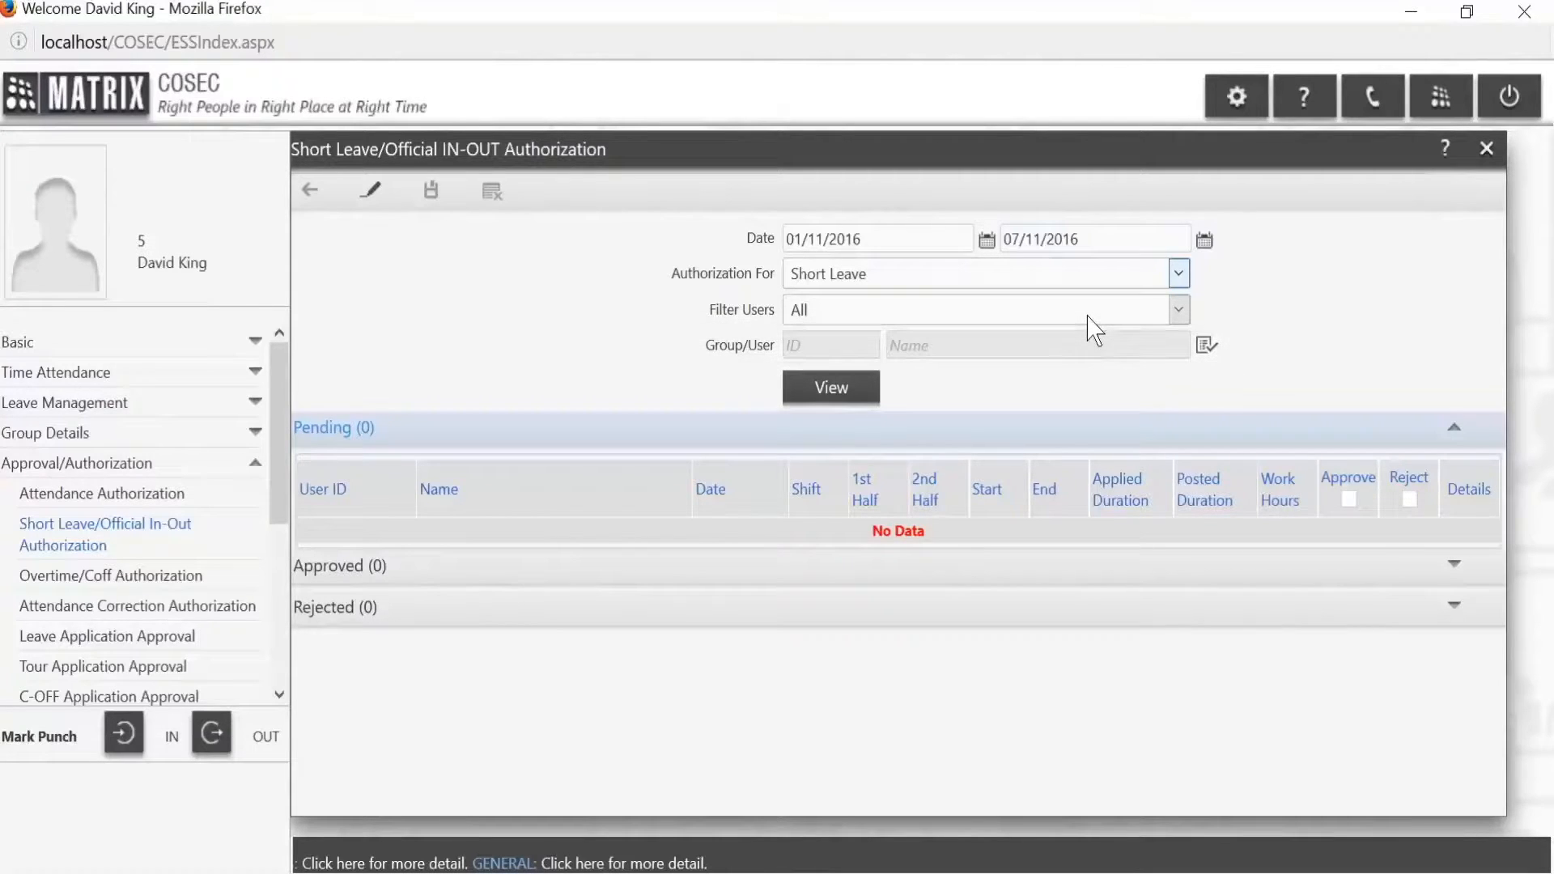
{"action": "left_click", "coordinate": [847, 382]}
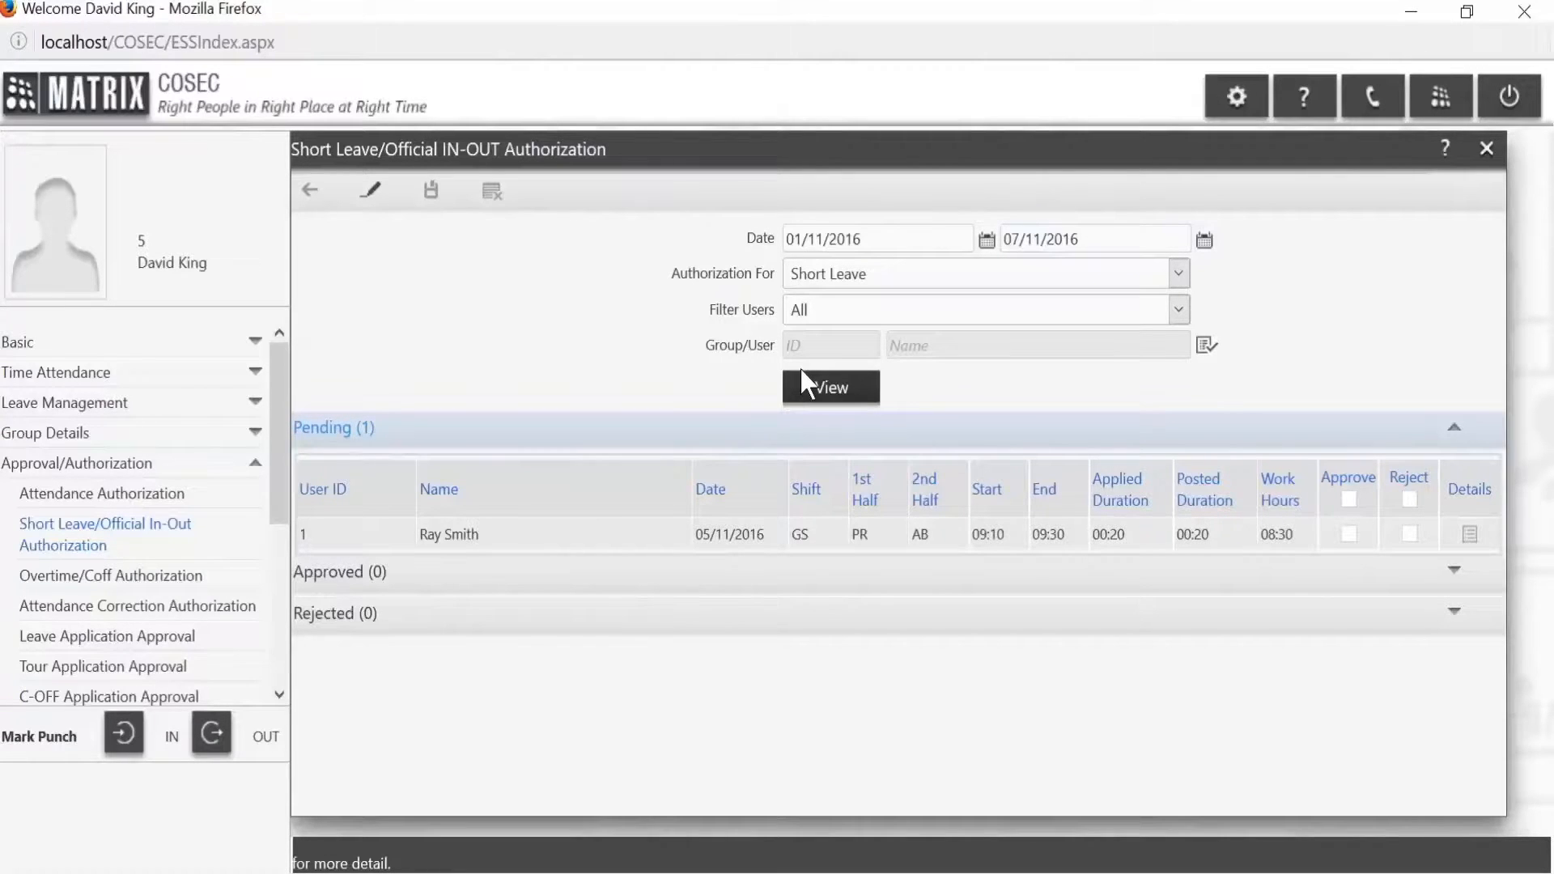
Step: Approve the pending short leave entry dated 05/11/2016, save the authorization, and show the approved entries
{"action": "left_click", "coordinate": [371, 192]}
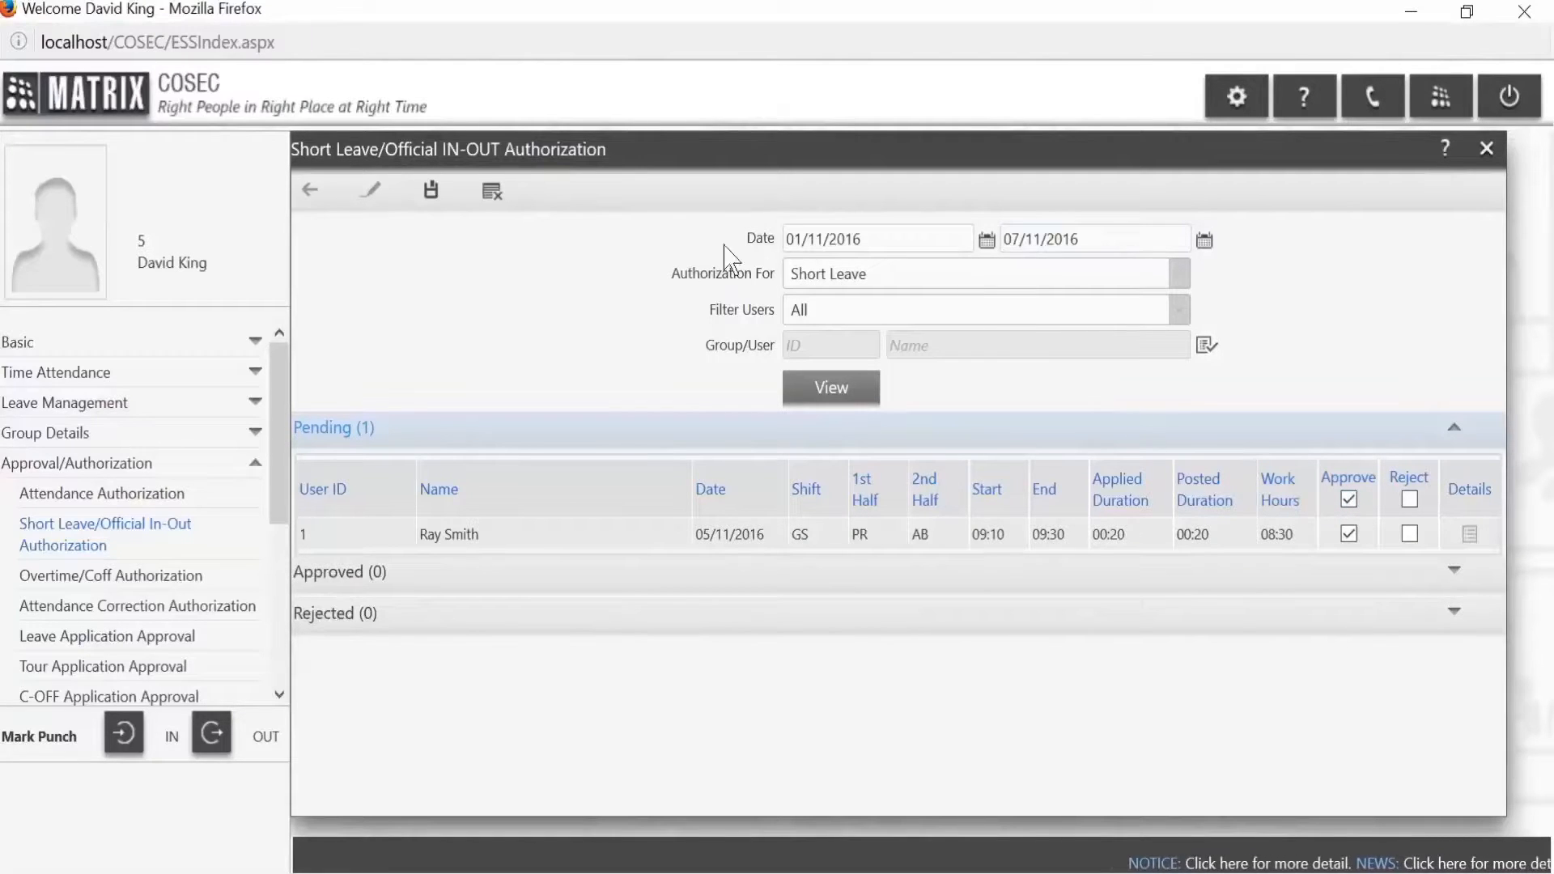
{"action": "left_click", "coordinate": [433, 193]}
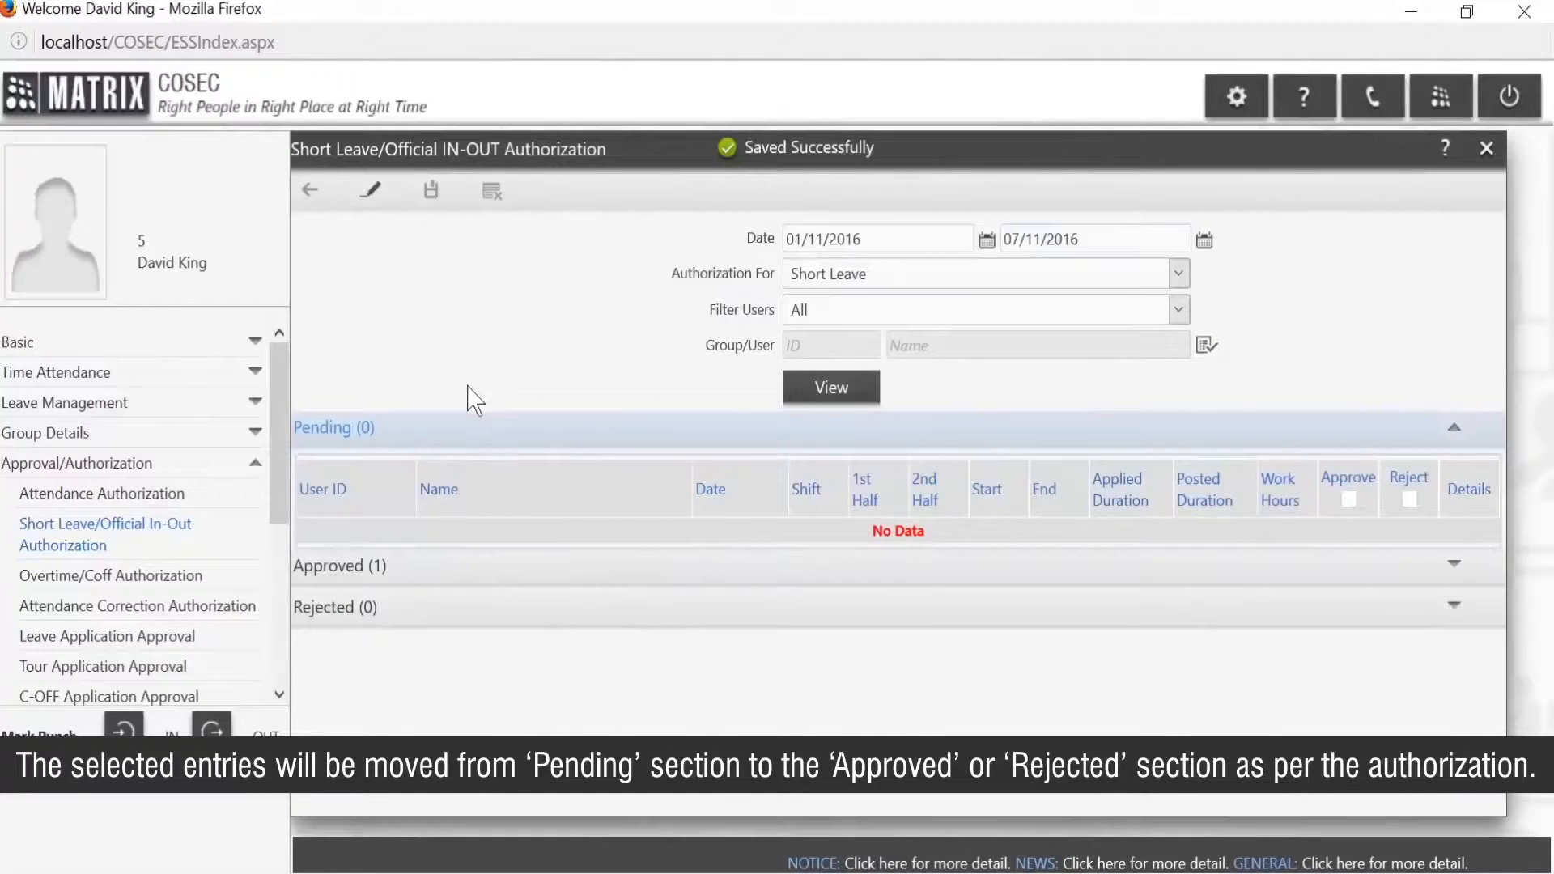
{"action": "left_click", "coordinate": [590, 568]}
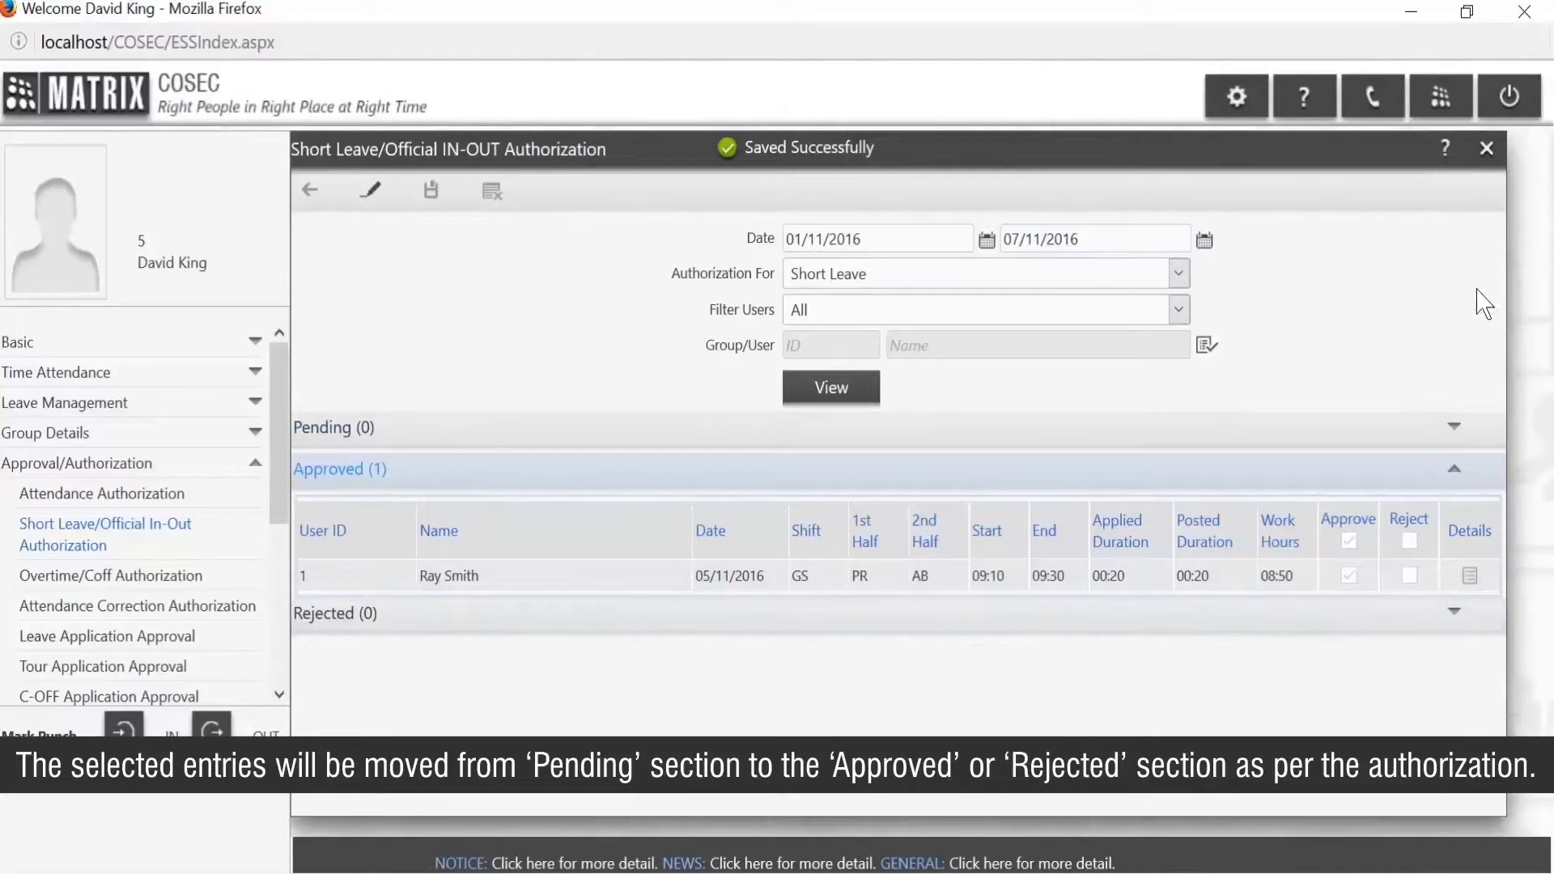
Step: Log out of the in-charge's account and log in to the employee's ESS account with the login ID and account password
{"action": "left_click", "coordinate": [1509, 99]}
{"action": "type", "text": "1"}
{"action": "key", "text": "Tab"}
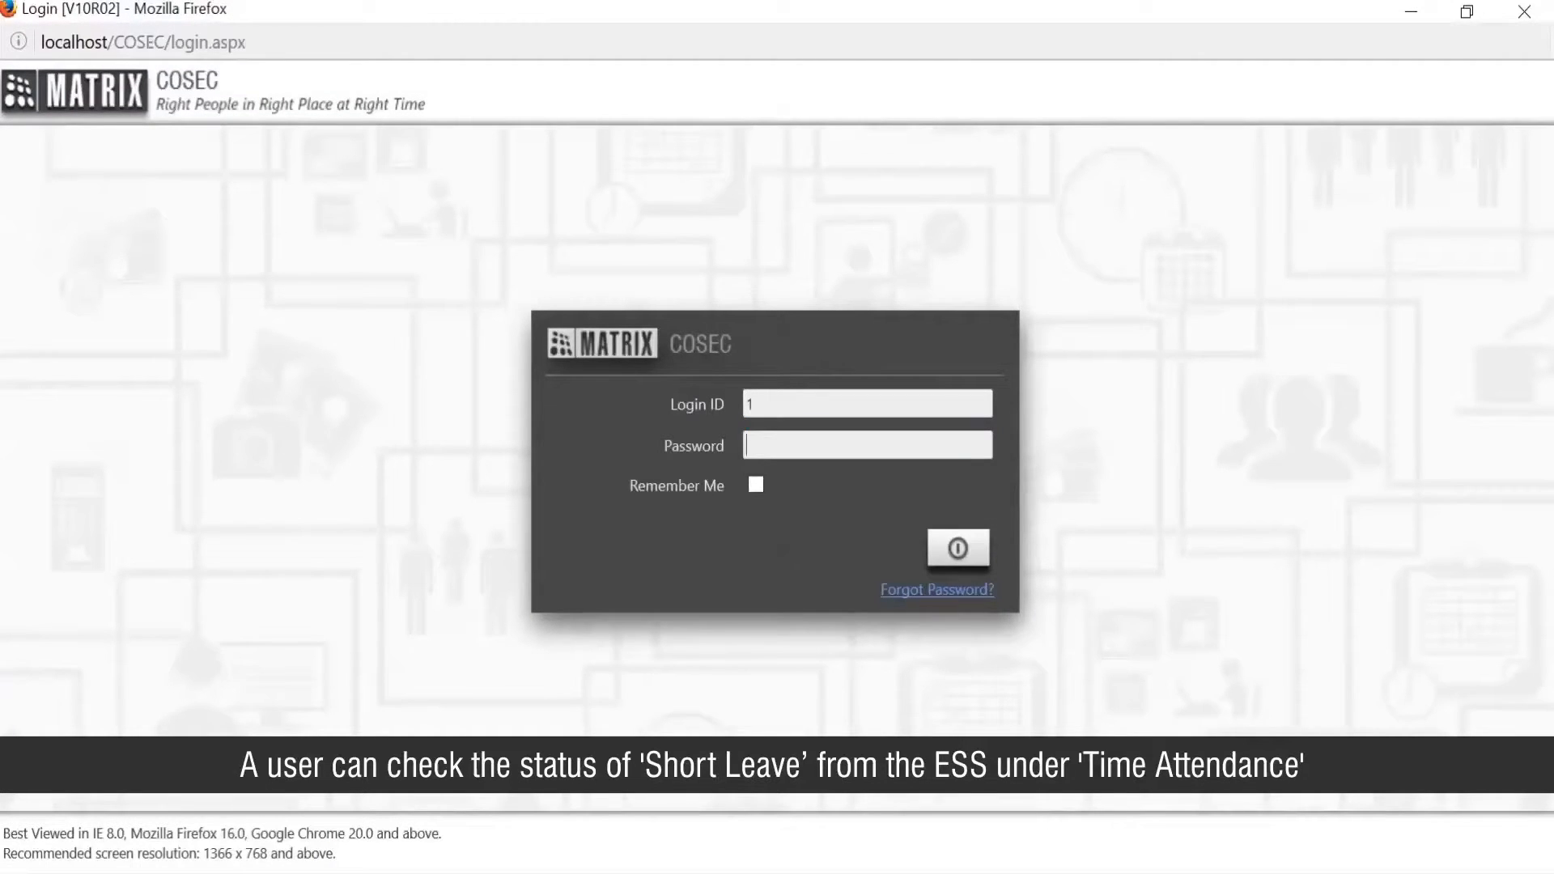
{"action": "type", "text": "•••••"}
{"action": "left_click", "coordinate": [972, 549]}
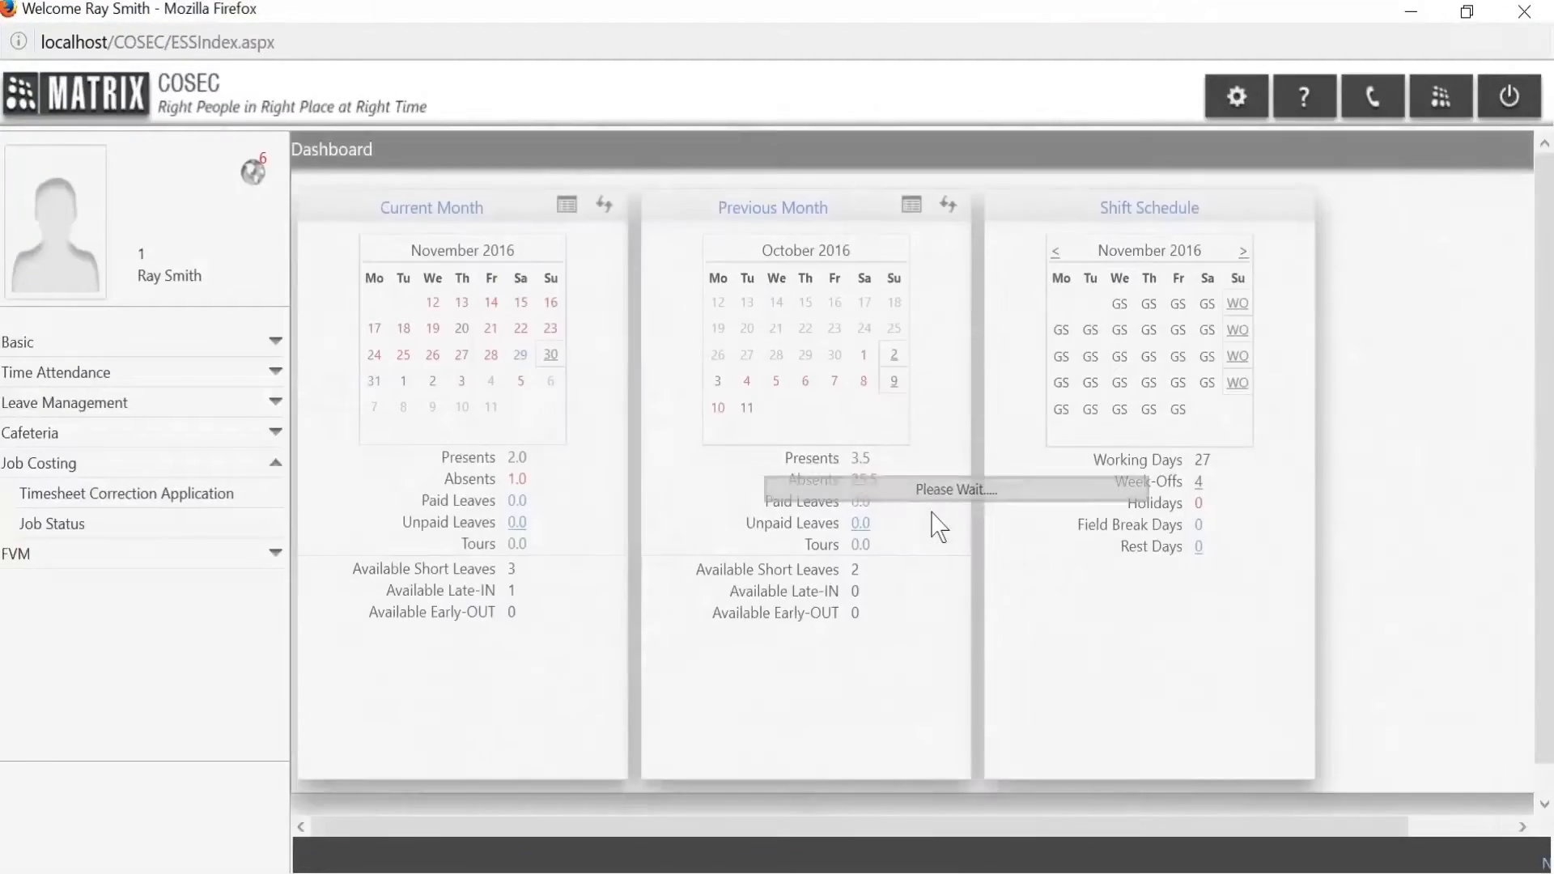
Step: View the employee's Daily Attendance for November 2016 and highlight the 05/11/2016 row to check its short leave status
{"action": "left_click", "coordinate": [248, 379]}
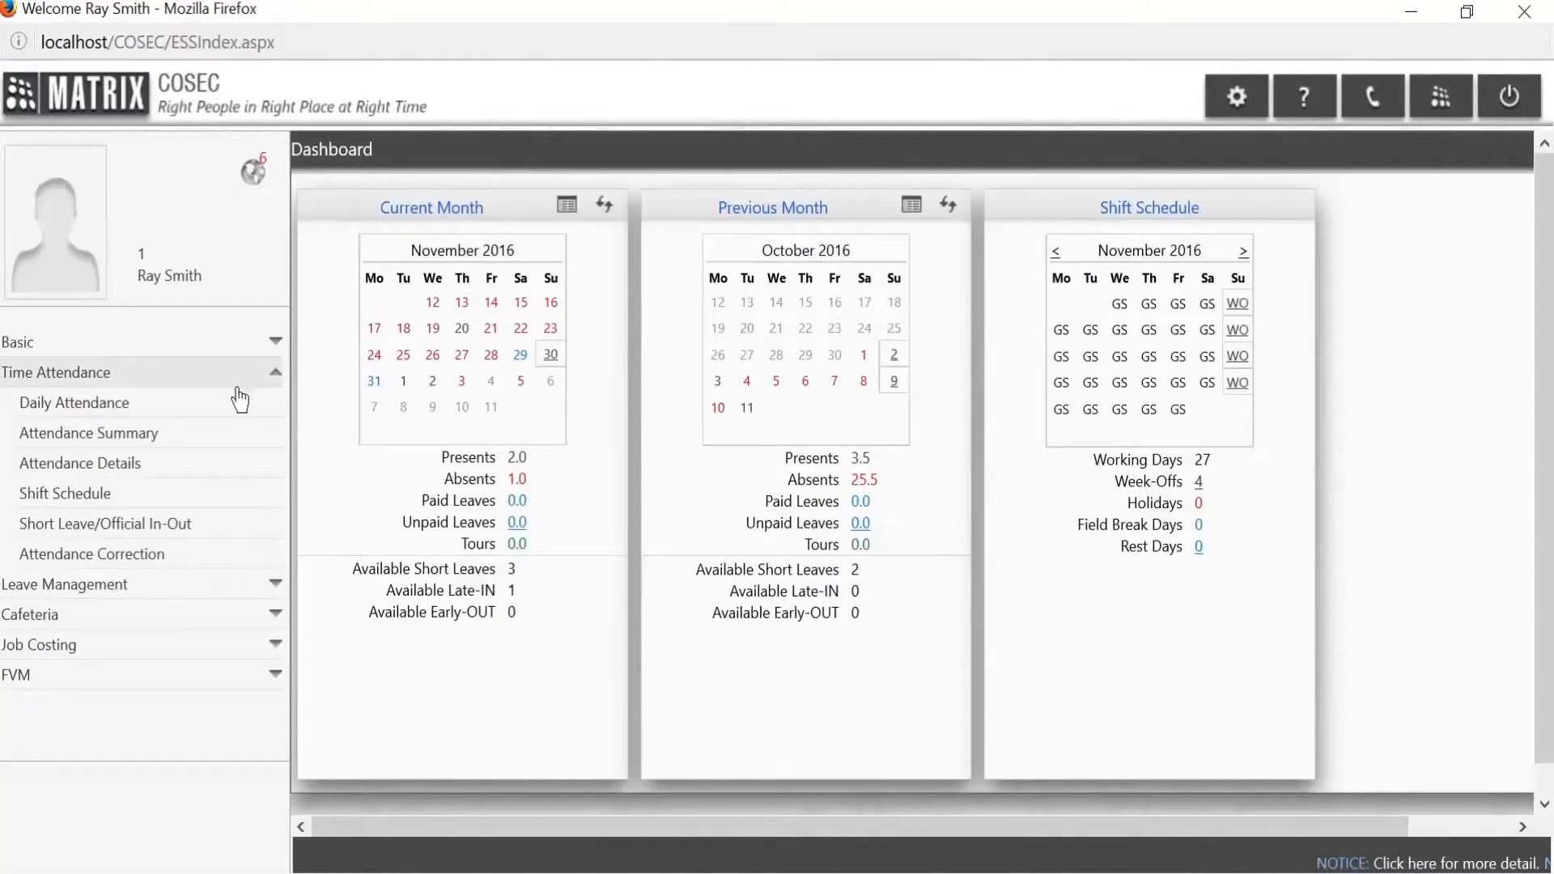
{"action": "left_click", "coordinate": [234, 410]}
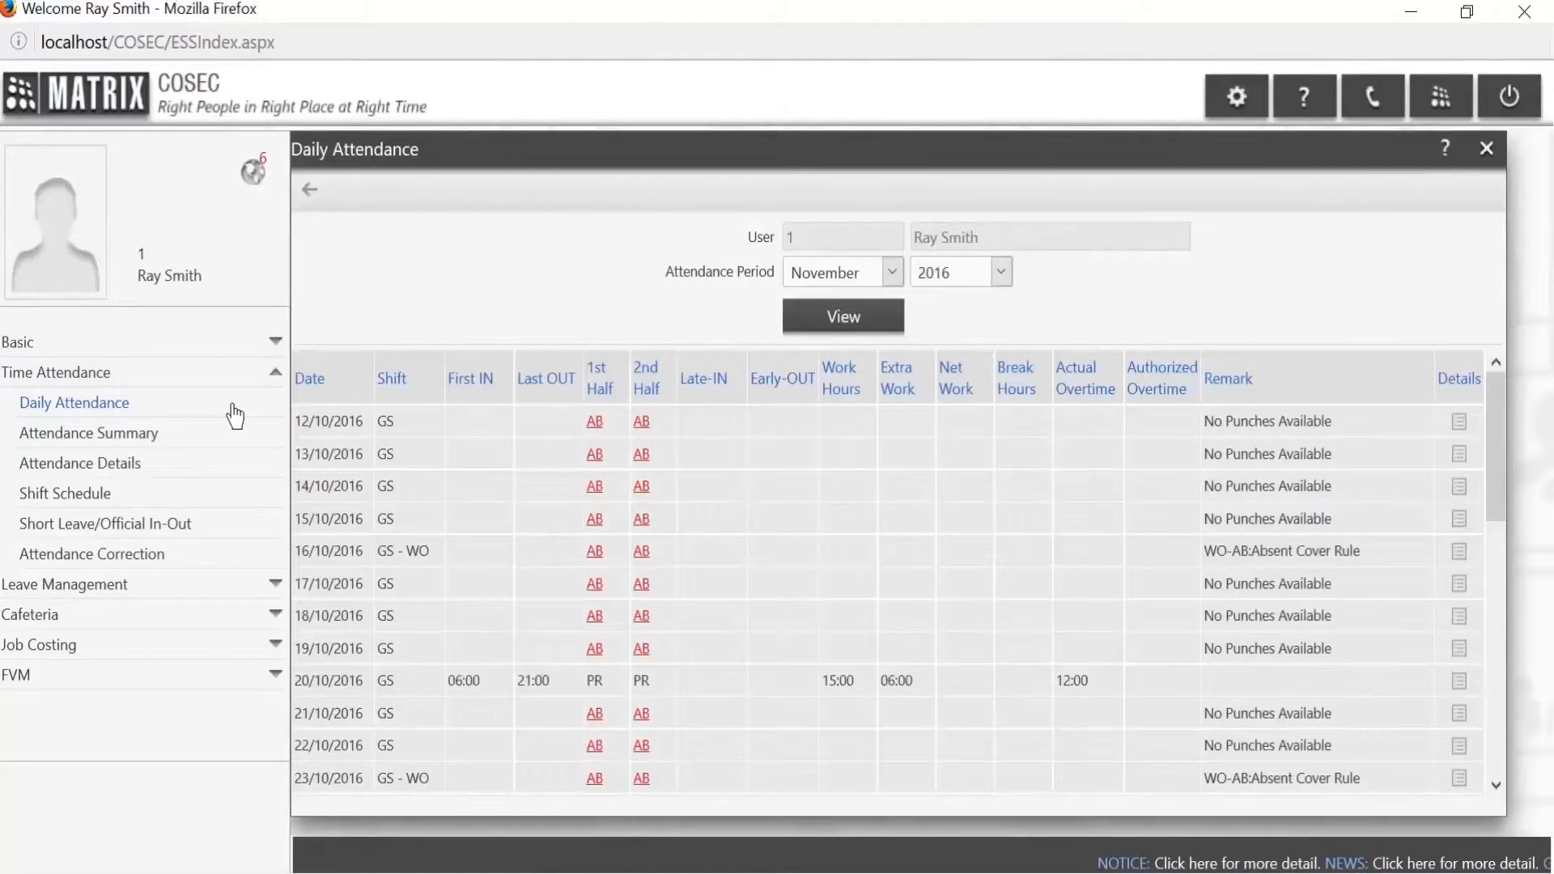
{"action": "left_click", "coordinate": [856, 315]}
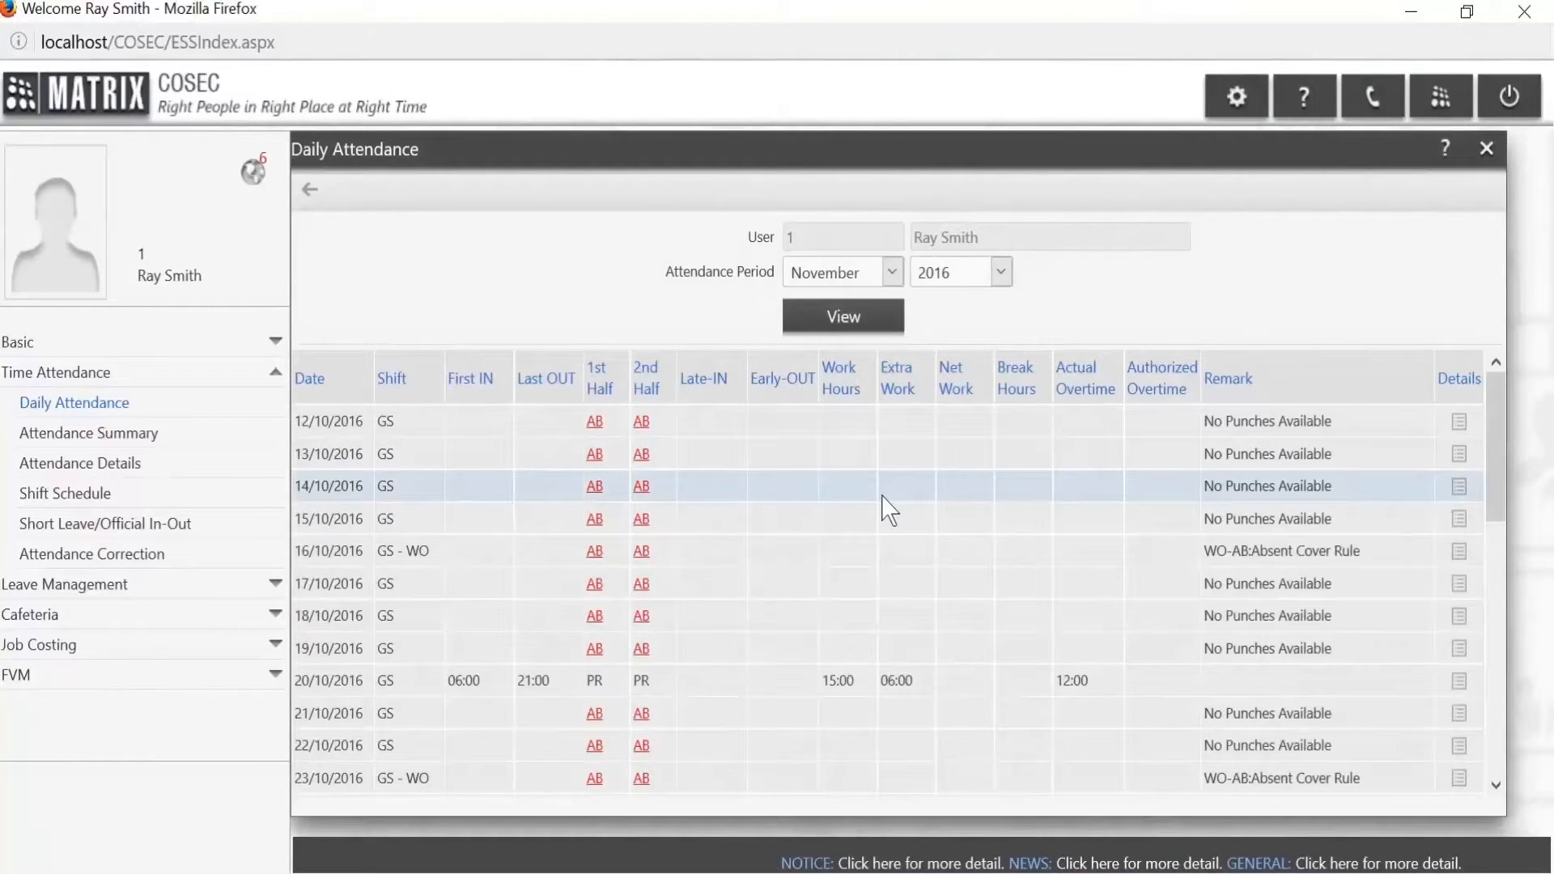
{"action": "scroll", "coordinate": [890, 509], "scroll_direction": "down", "scroll_amount": 3}
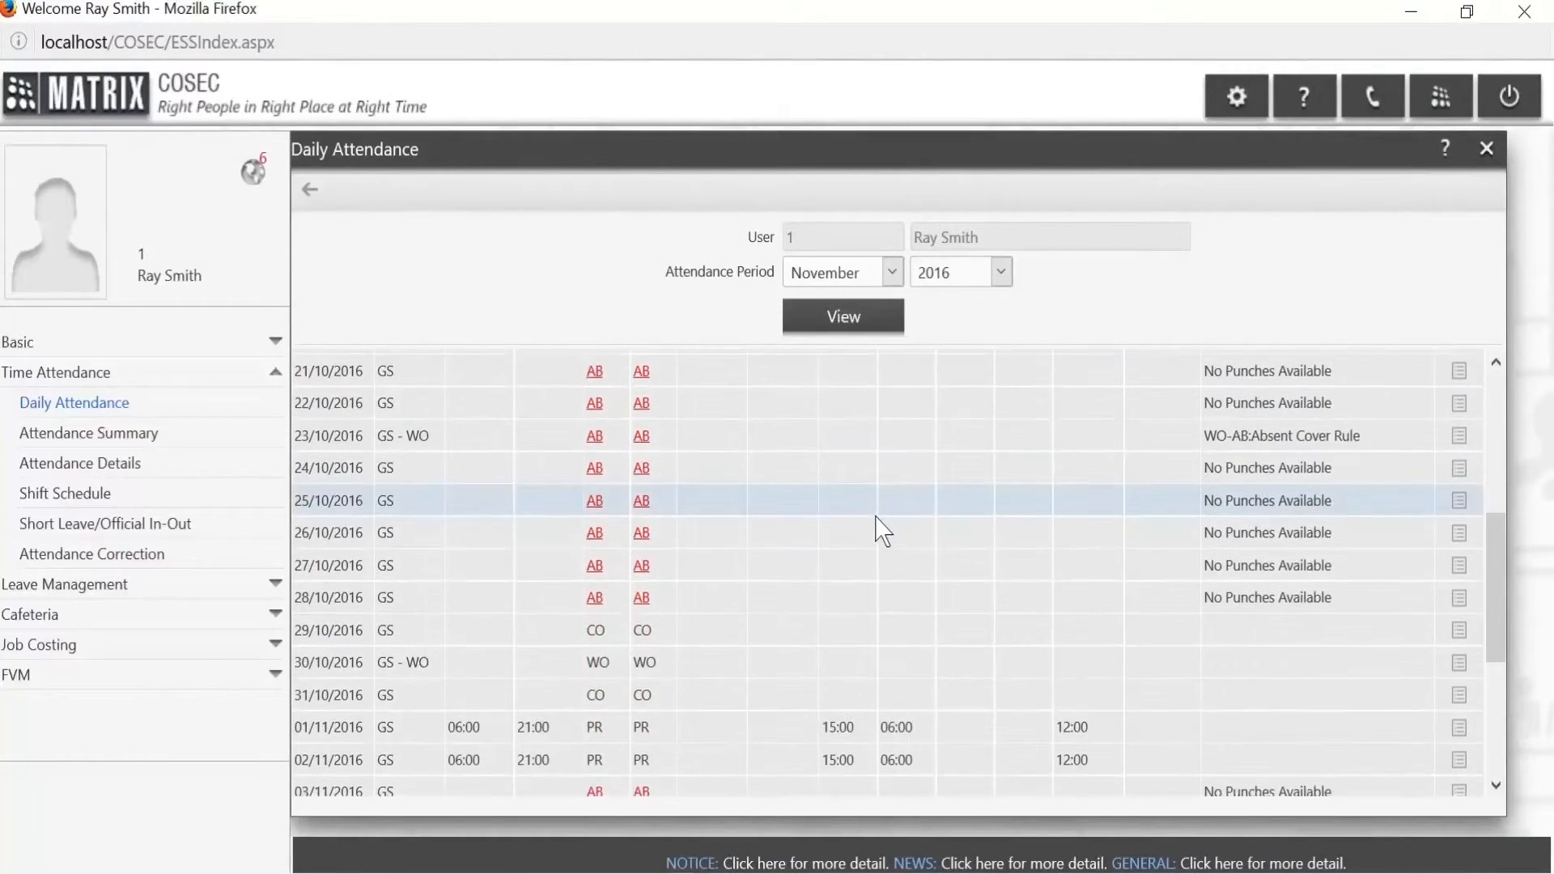
{"action": "scroll", "coordinate": [880, 530], "scroll_direction": "down", "scroll_amount": 3}
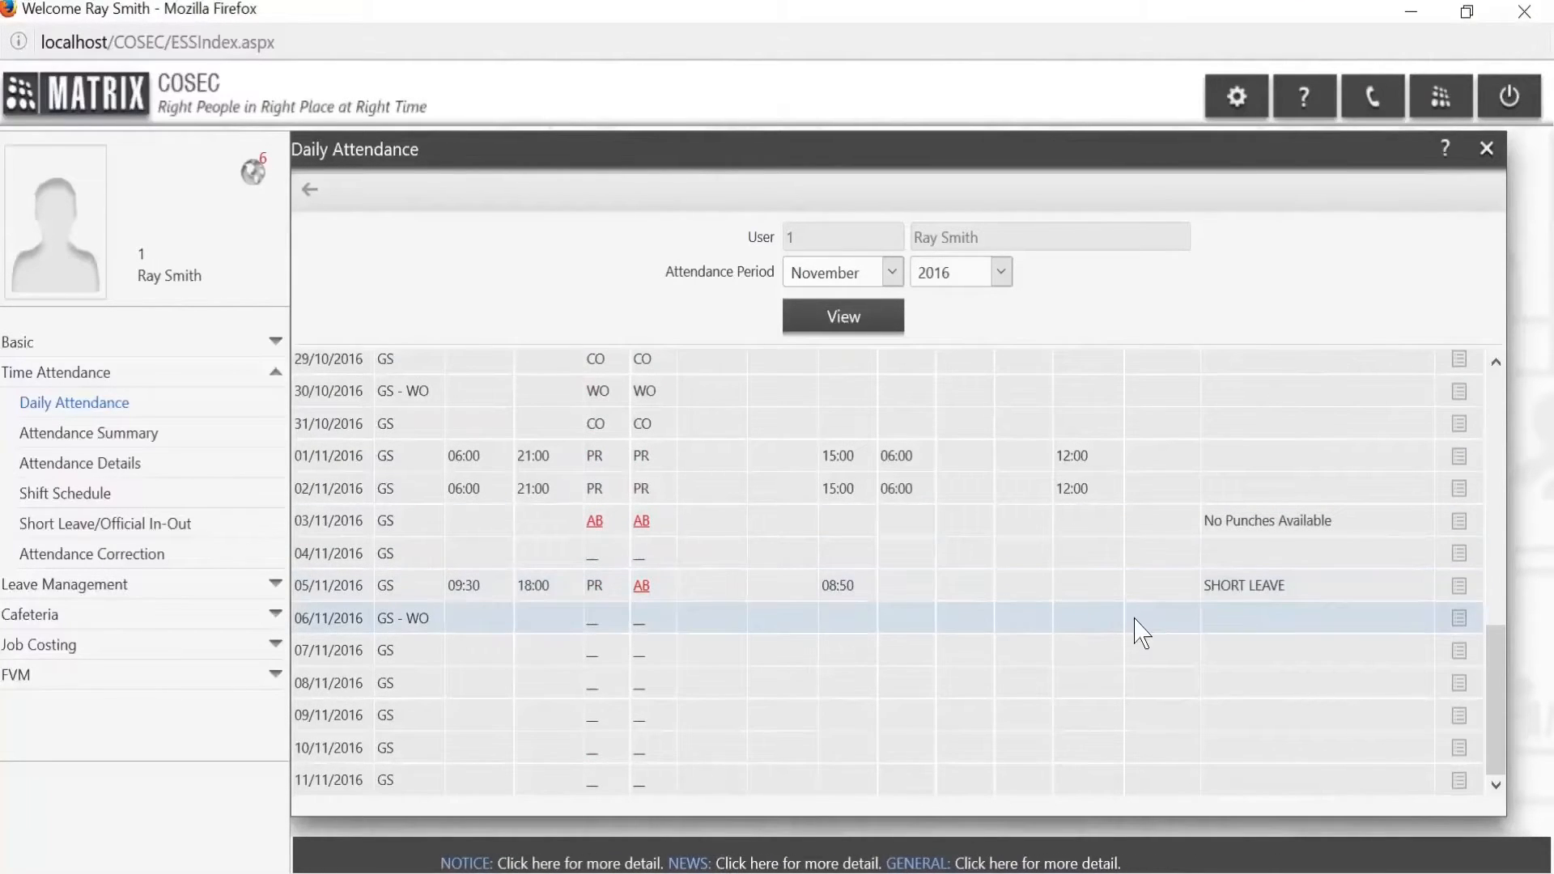
{"action": "left_click_drag", "start_coordinate": [1319, 589], "coordinate": [299, 619]}
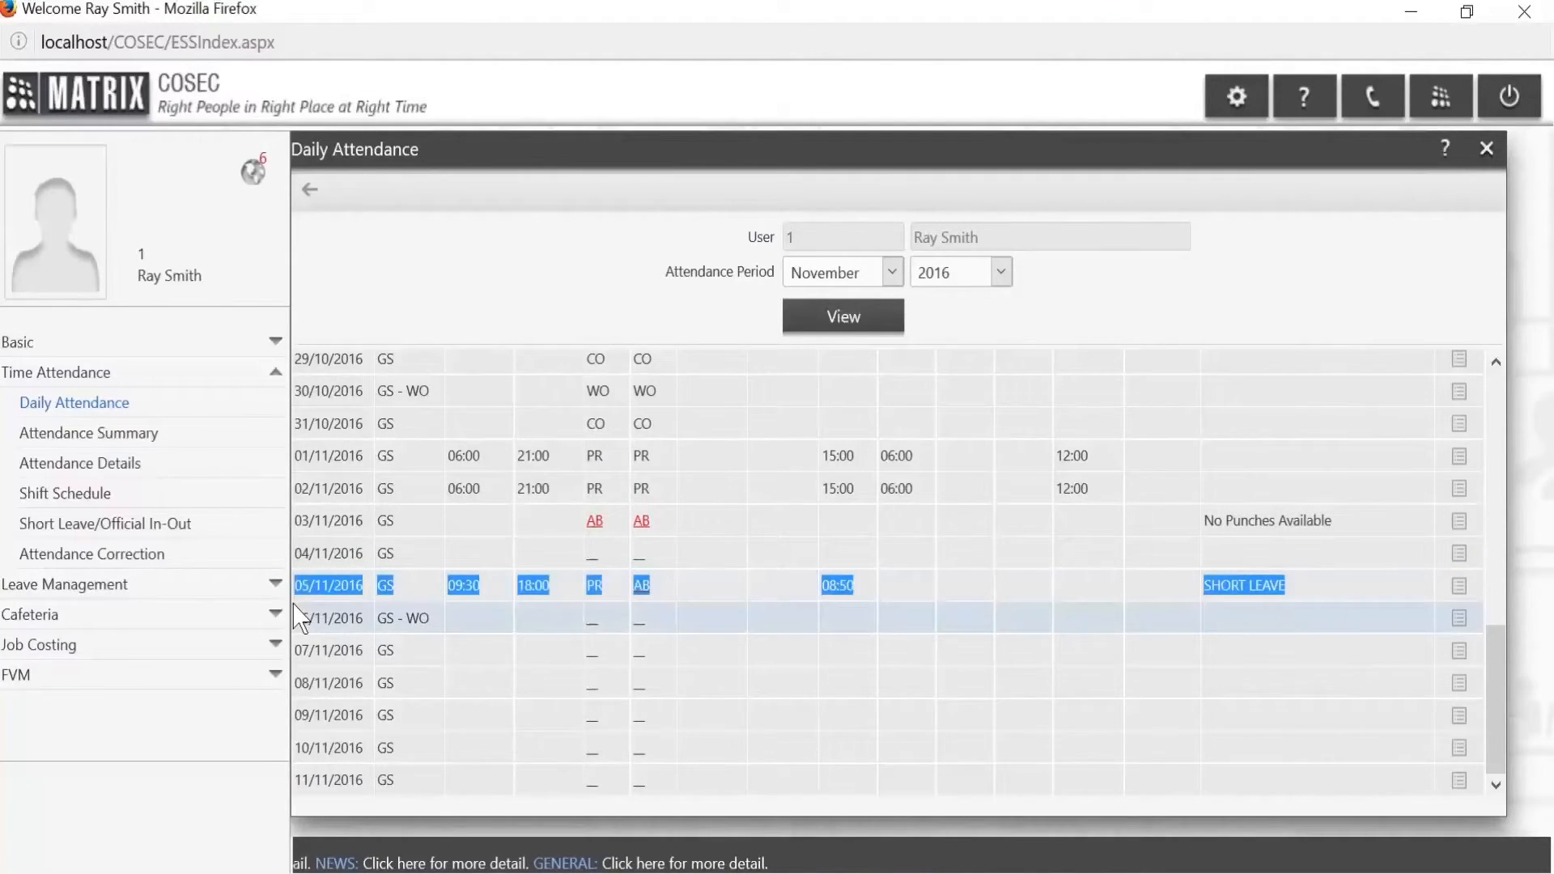